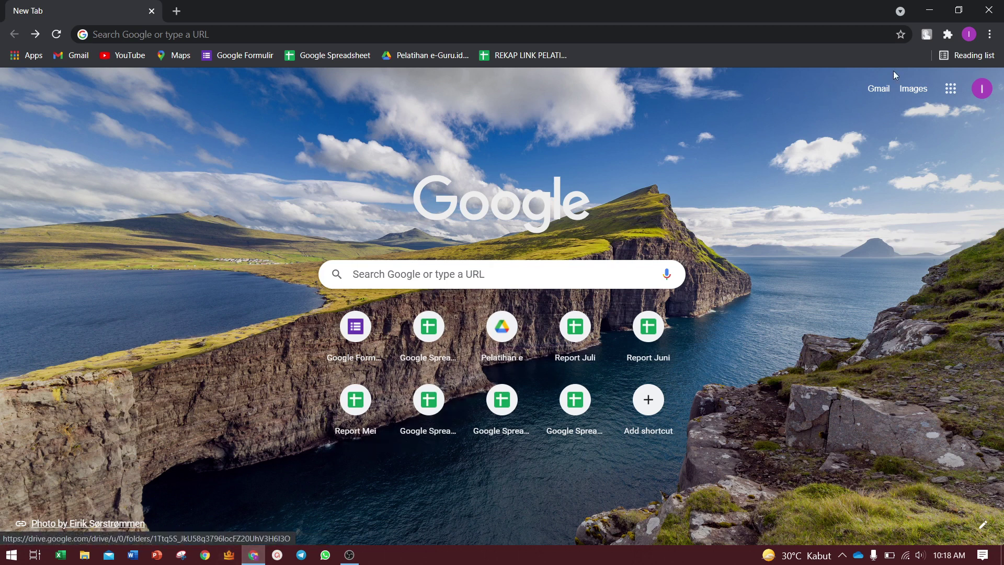
- Browse through the Google apps list, then close it
click(951, 94)
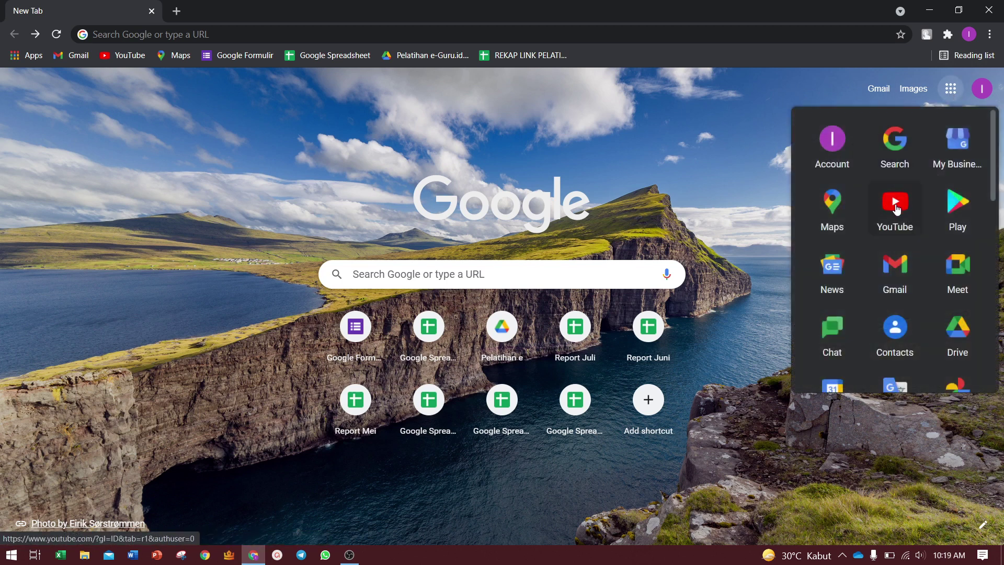
scroll(895, 205, down, 2)
scroll(895, 208, down, 1)
scroll(895, 208, down, 1)
scroll(895, 208, down, 2)
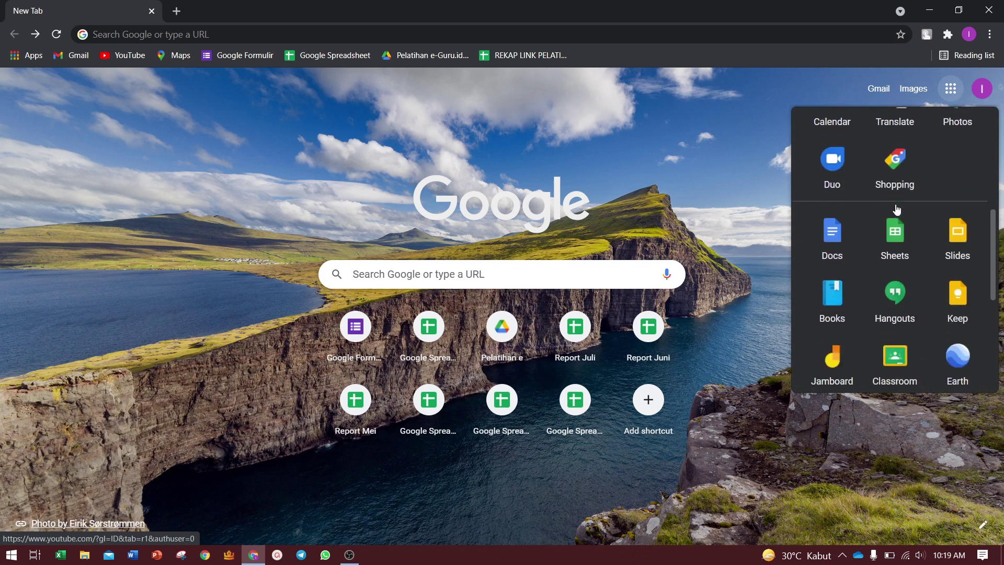
scroll(894, 207, down, 1)
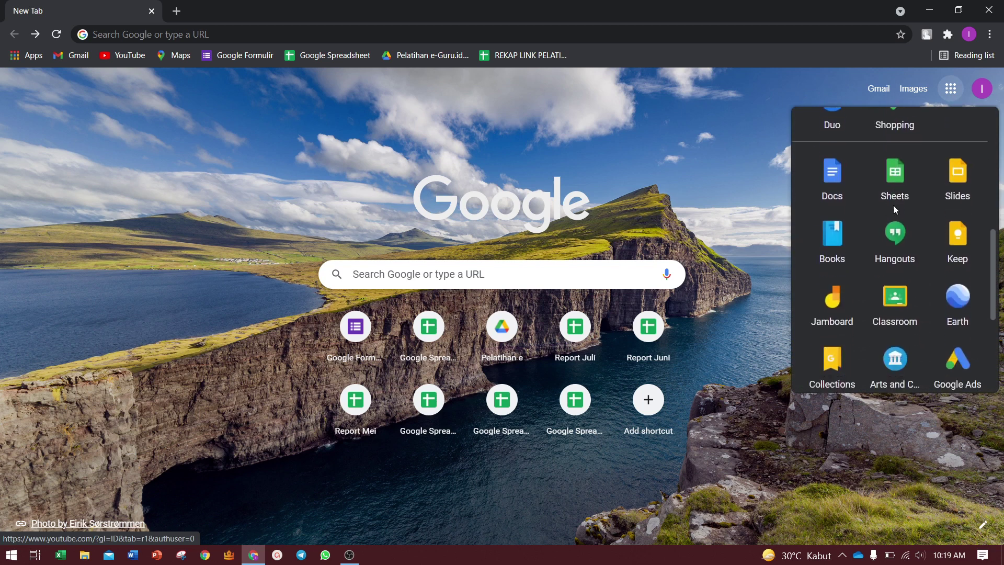
scroll(890, 207, down, 1)
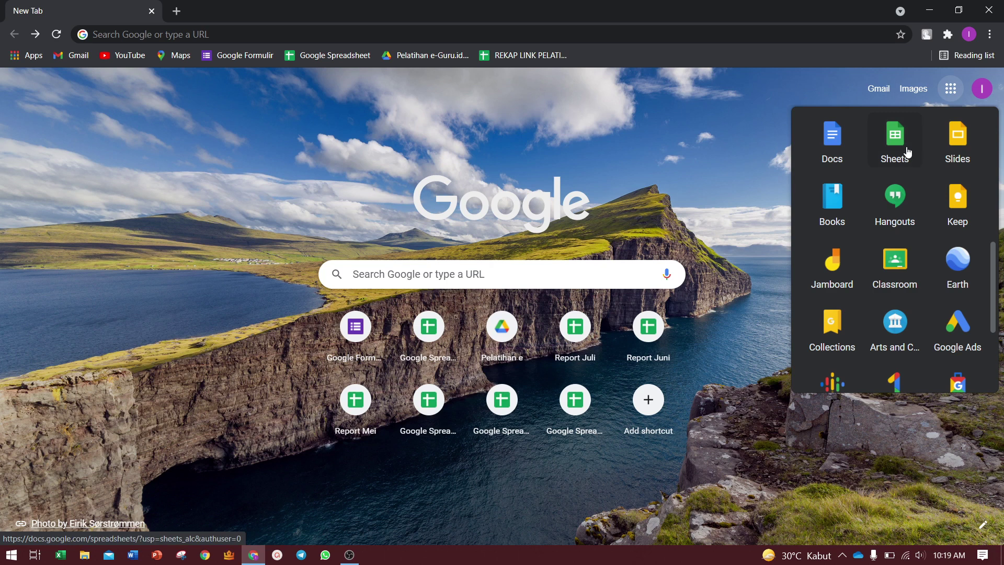
scroll(894, 262, down, 1)
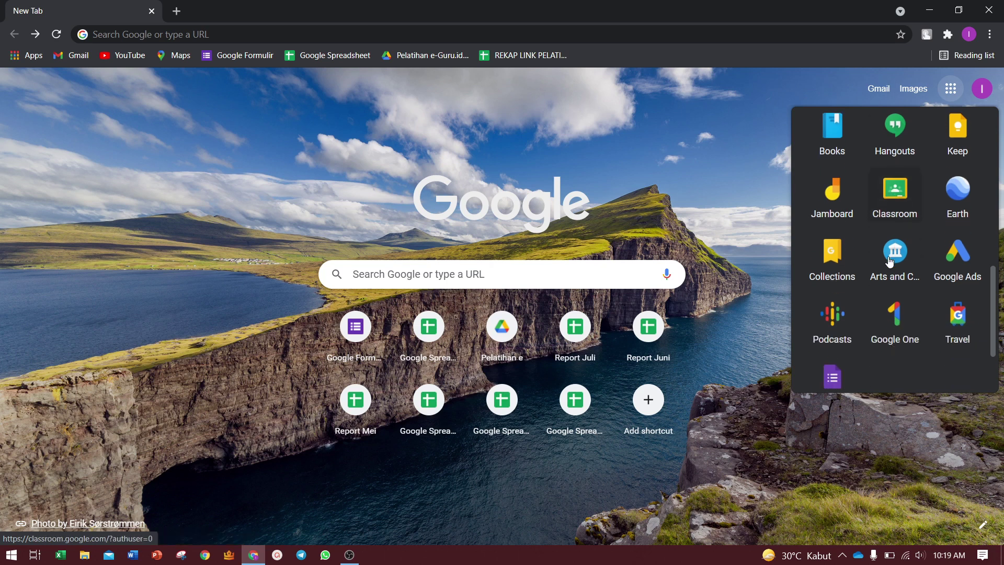
scroll(844, 330, down, 1)
scroll(834, 329, up, 2)
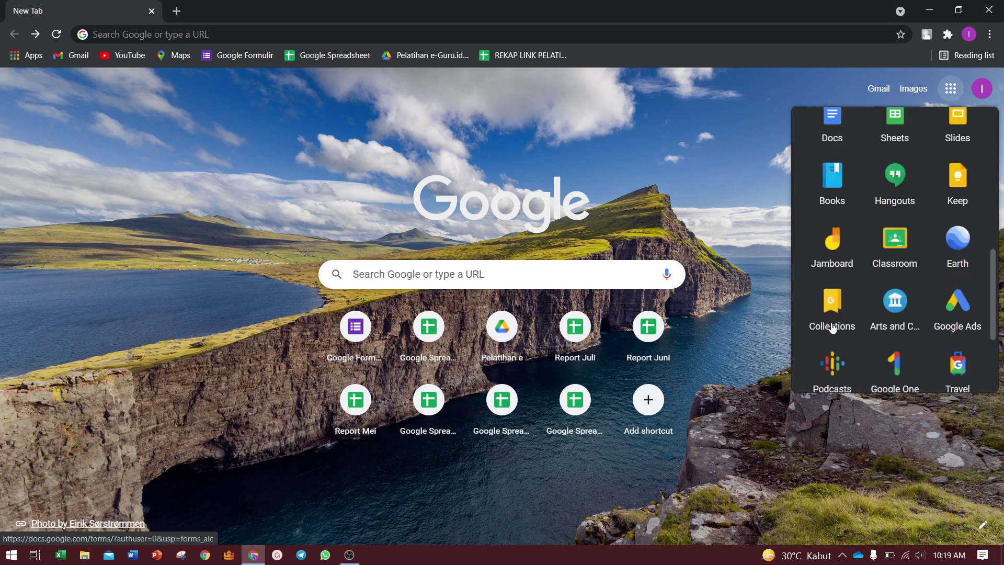
scroll(833, 328, up, 2)
scroll(889, 251, up, 2)
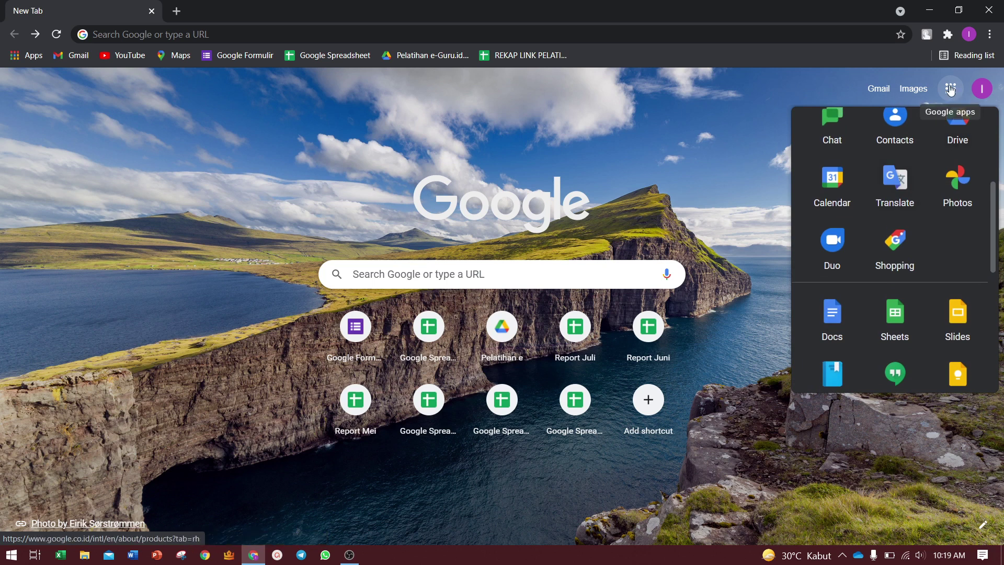
click(671, 161)
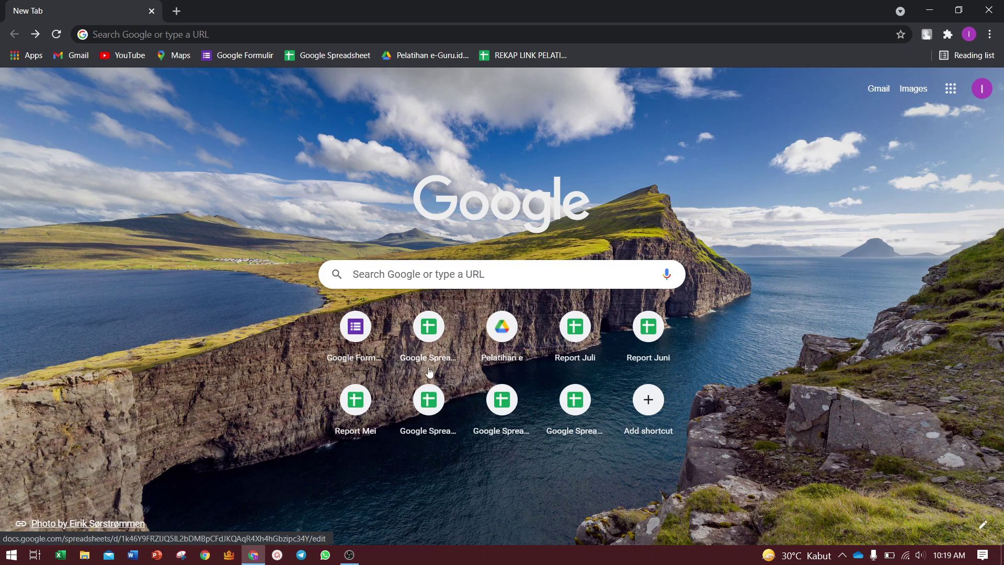
- Search Google for 'google form' and open the Google Forms sign-in result
click(439, 286)
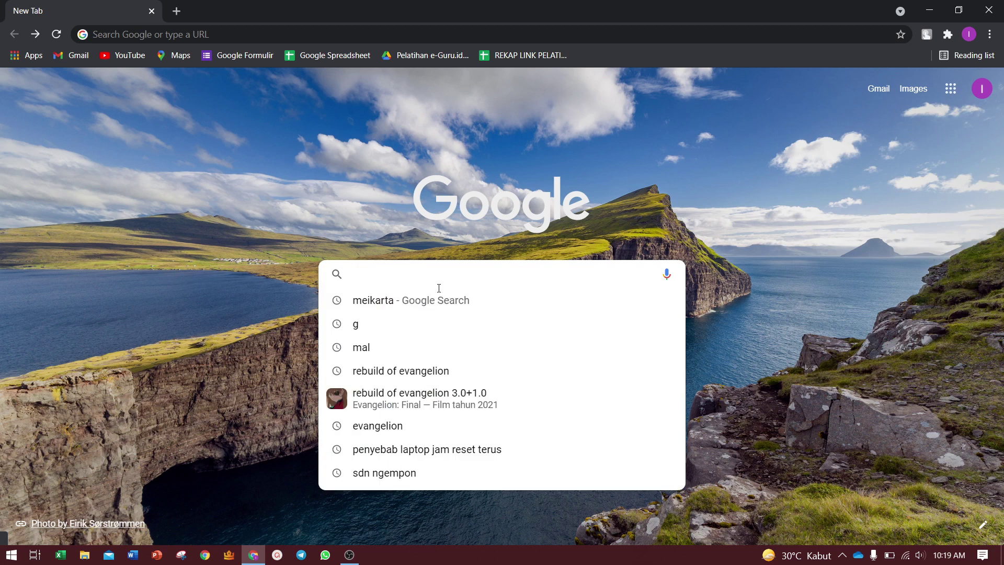
text(goo)
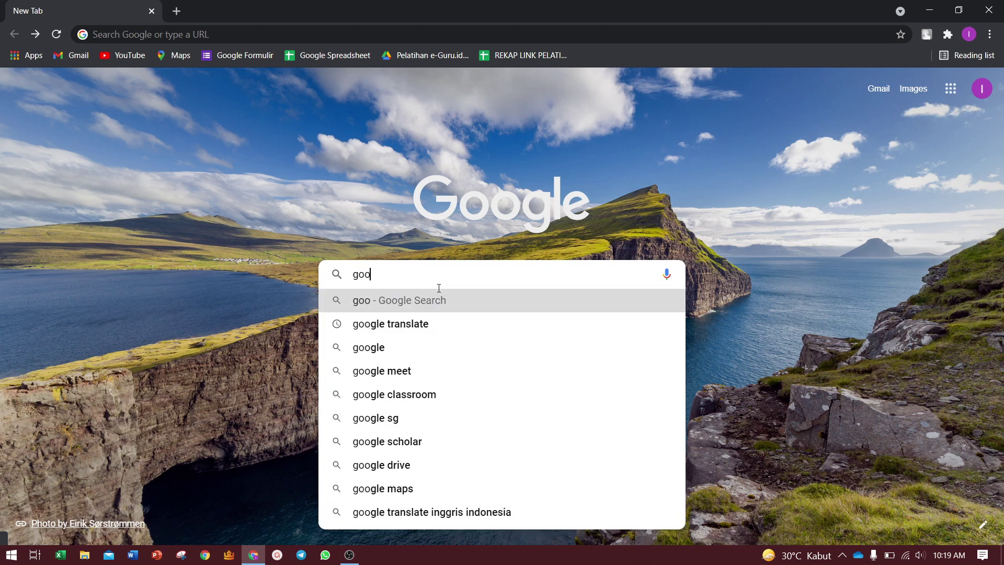
text(gle form)
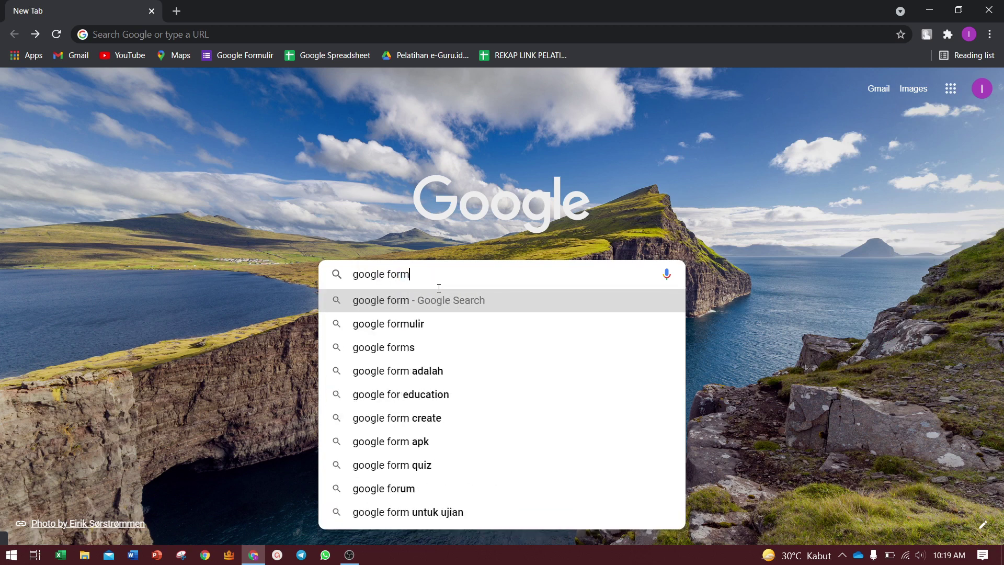
key(Return)
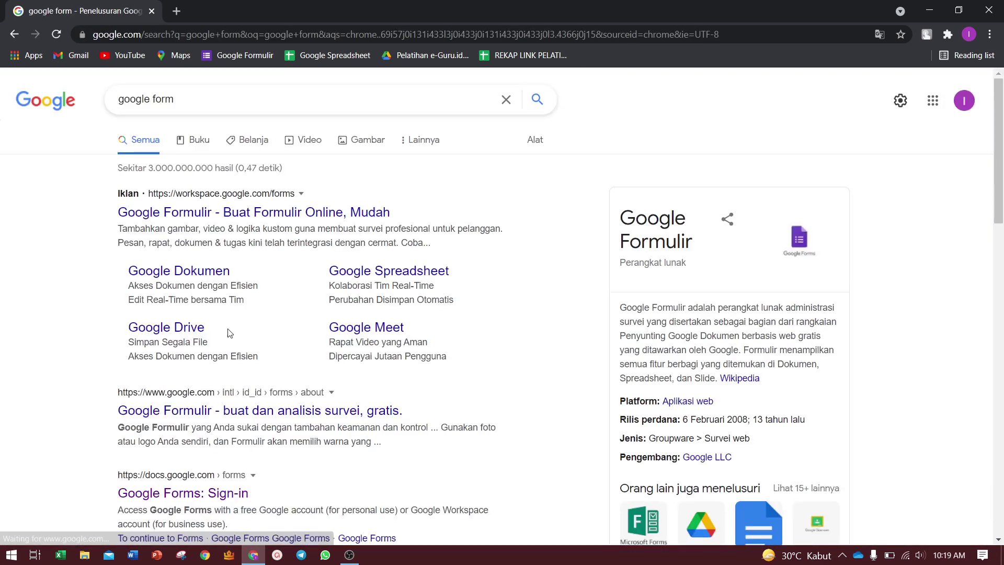
scroll(226, 335, down, 3)
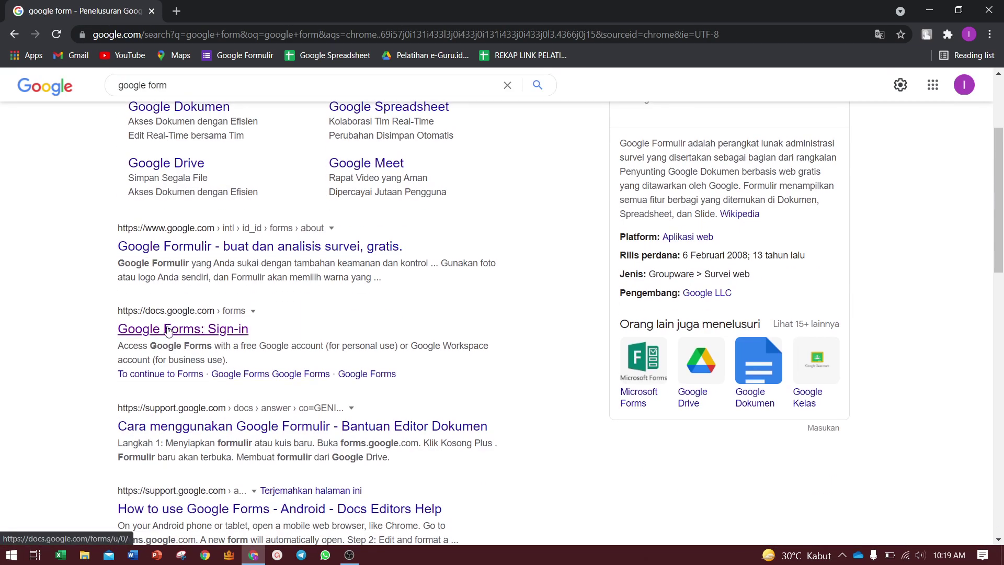
click(201, 330)
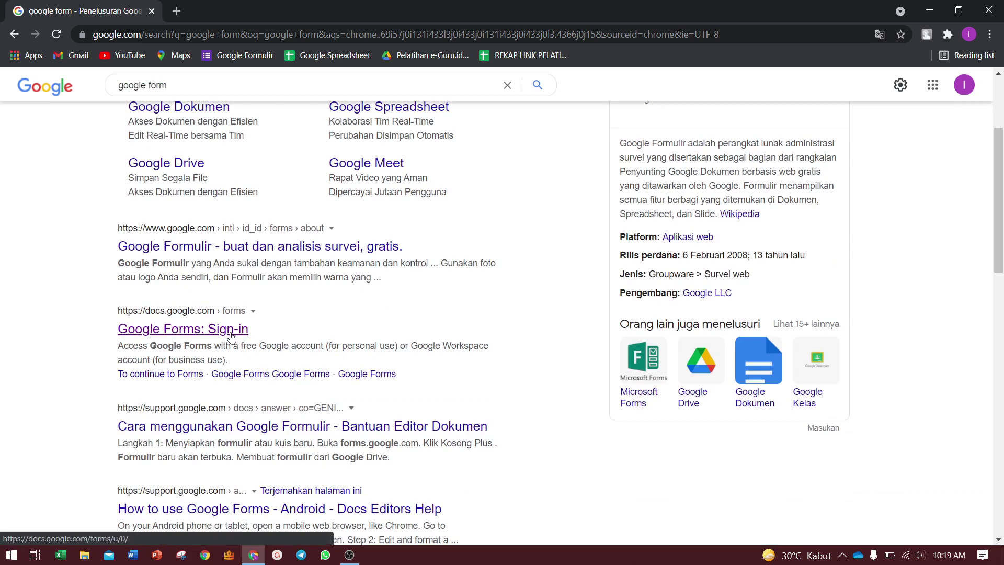
- Change the query to 'google spreadsheet' and look through its results
scroll(232, 337, up, 3)
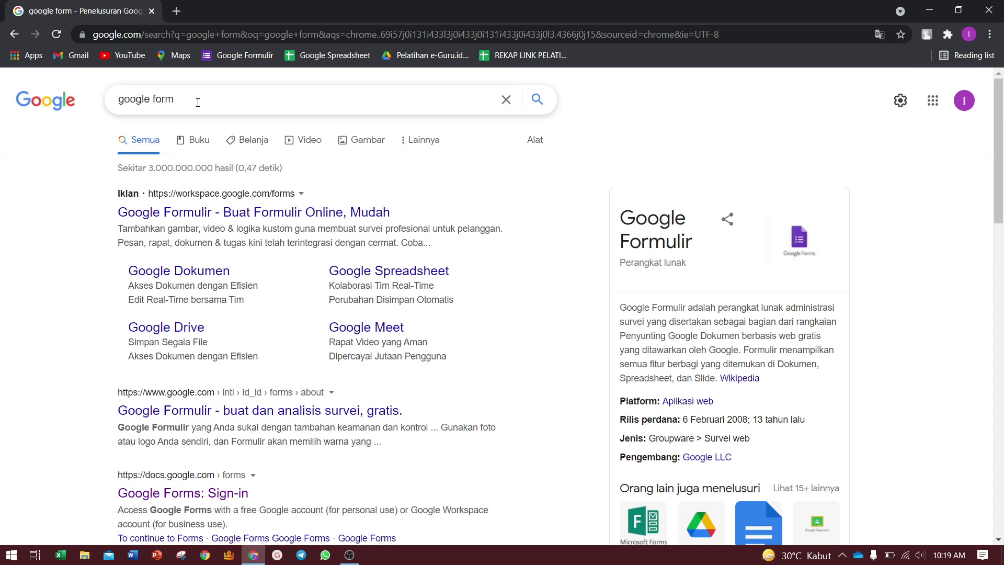
double_click(169, 100)
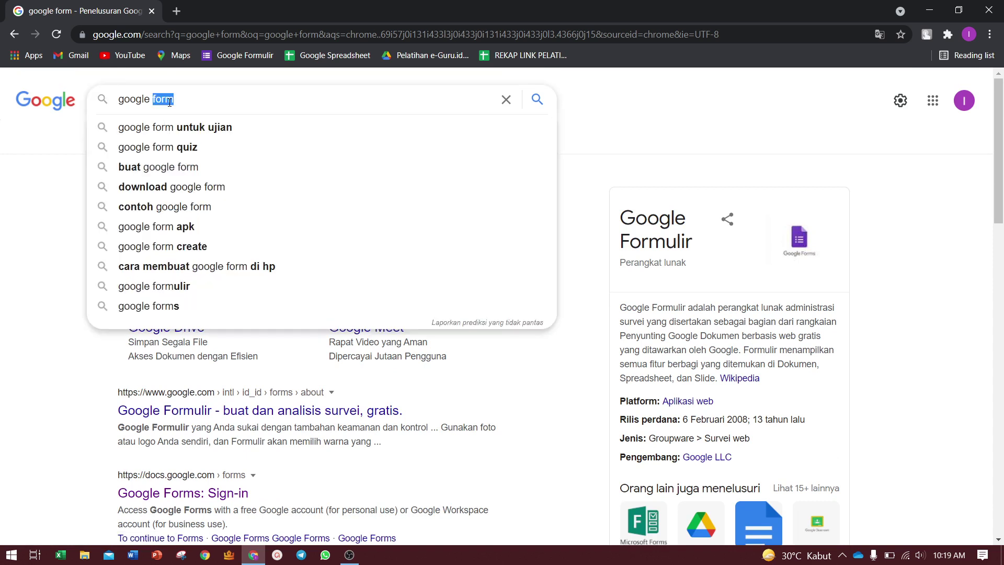
text(spread)
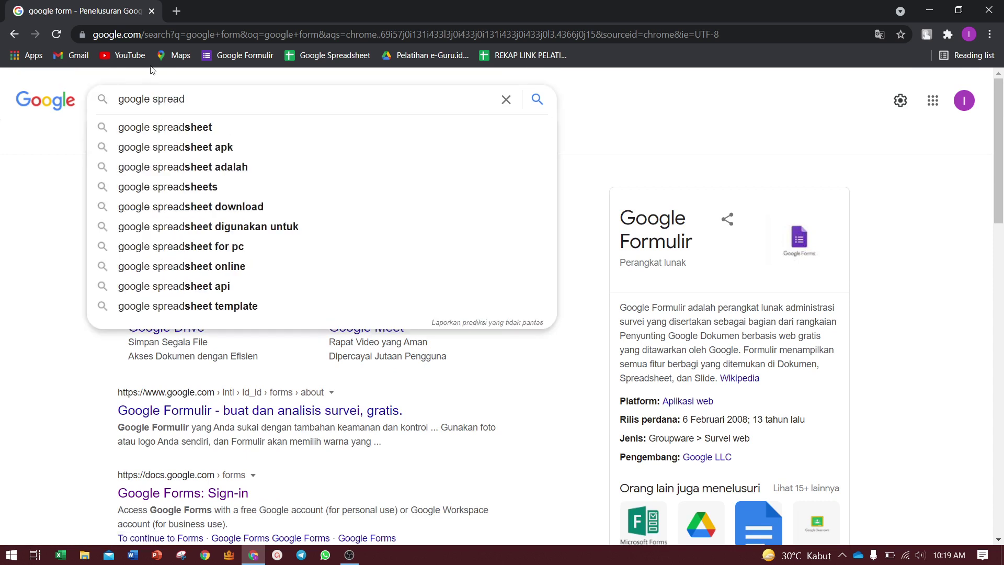
click(188, 127)
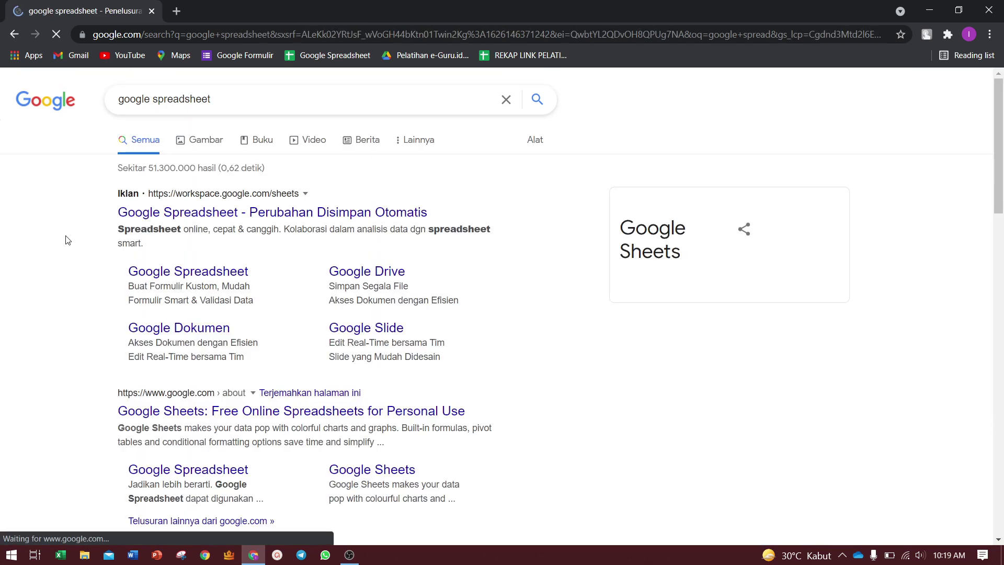
scroll(67, 239, down, 3)
scroll(68, 240, down, 1)
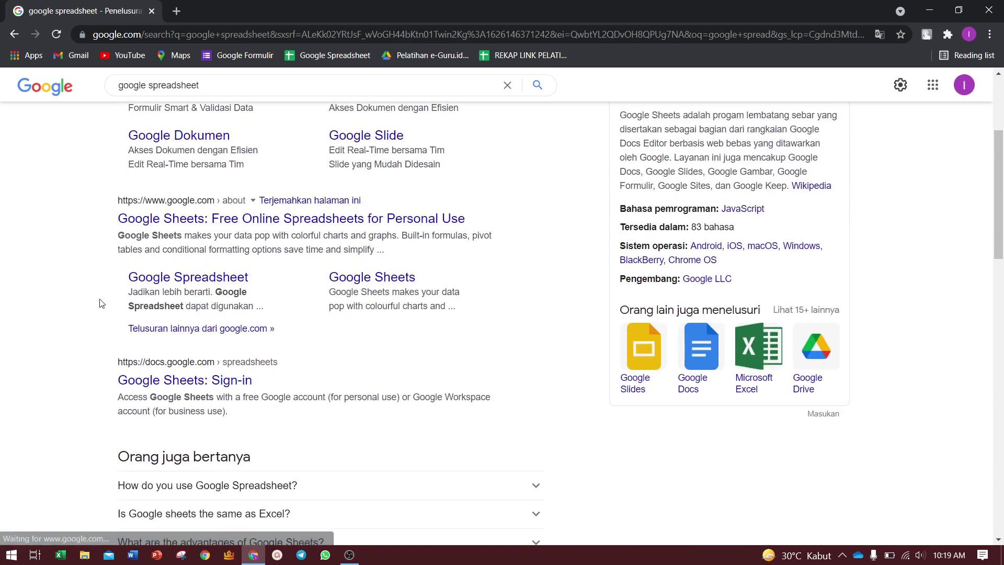
scroll(101, 301, down, 2)
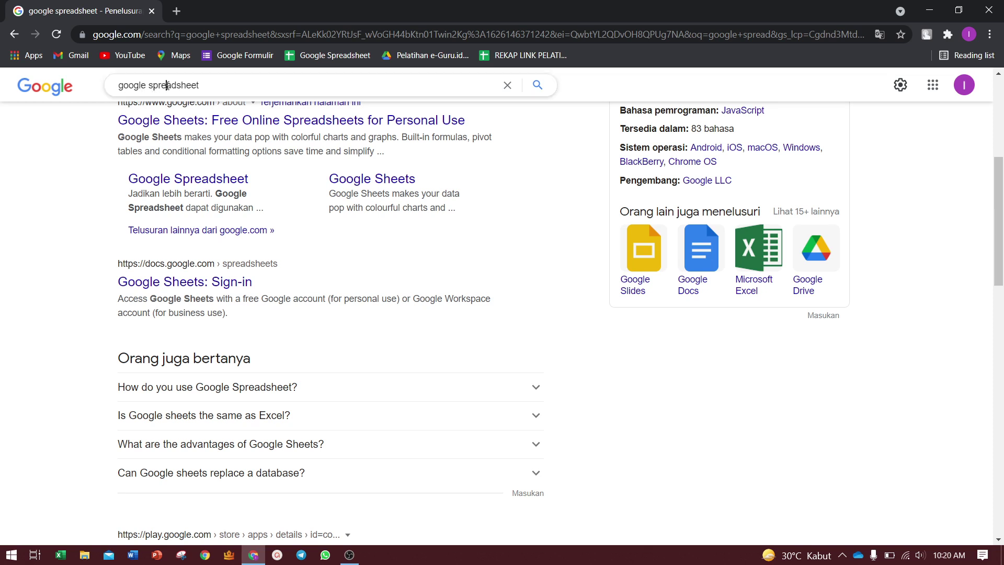
- Change the query to 'google drive' and run that search
double_click(166, 85)
text(fo)
key(BackSpace)
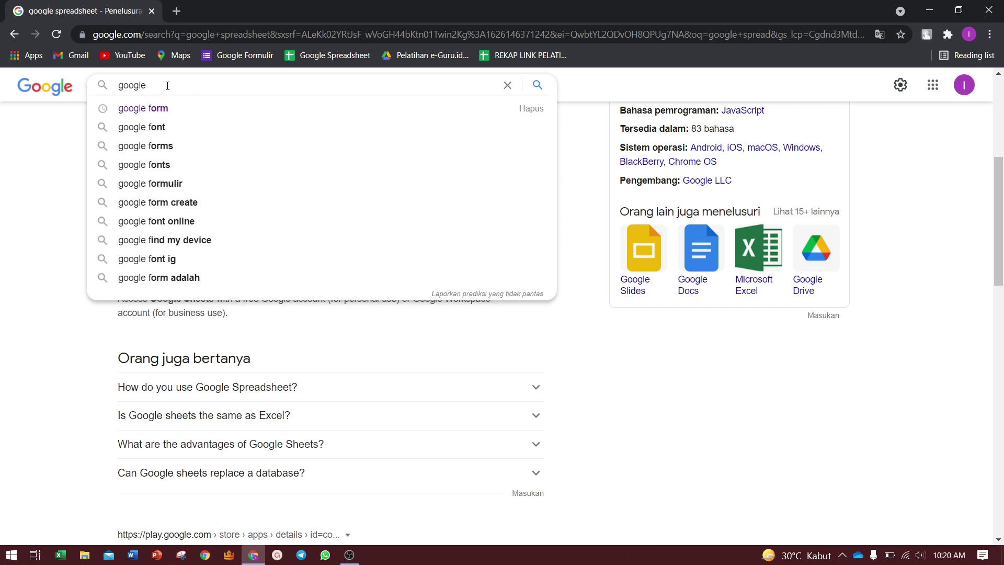
text(dr)
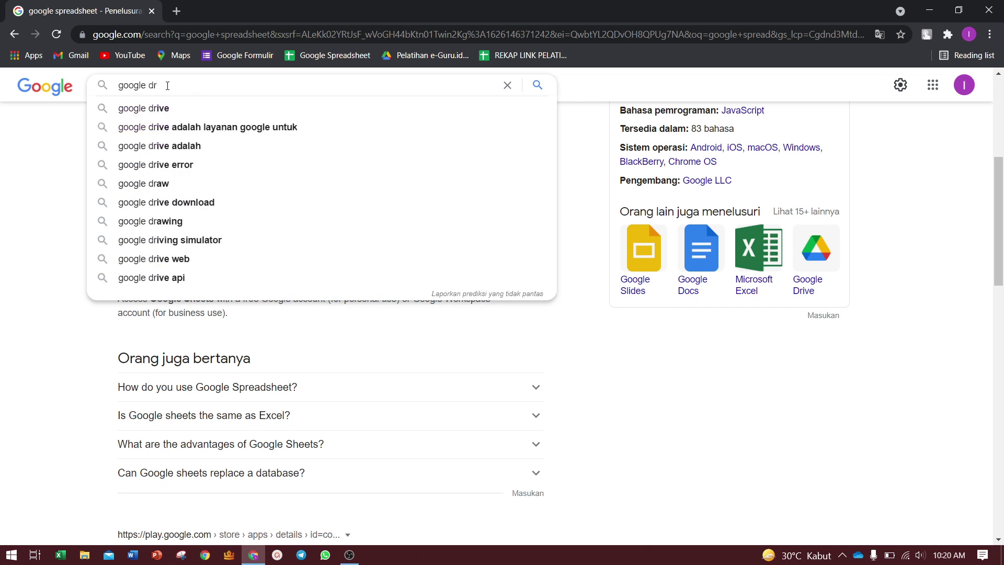
click(160, 108)
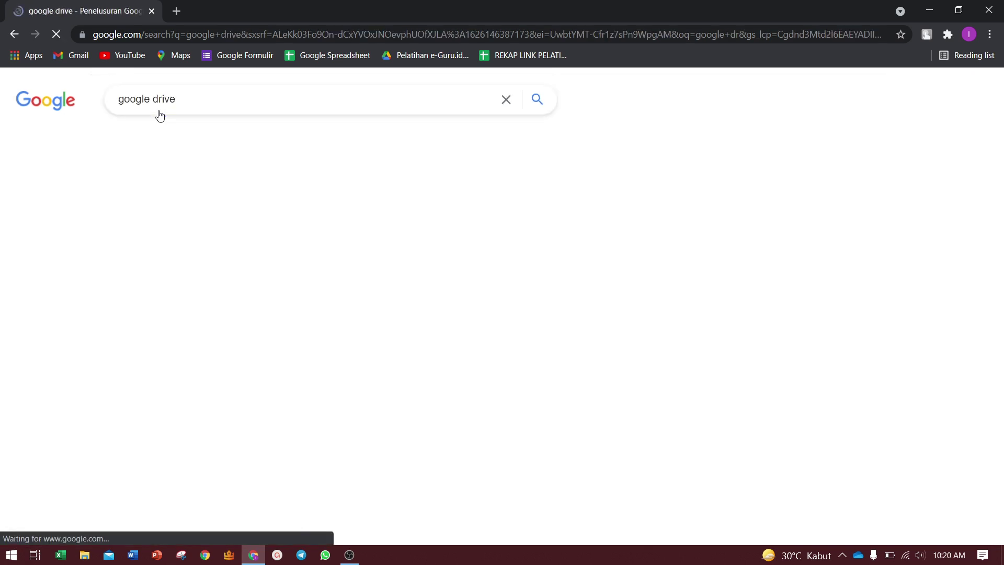
- Open the 'Cloud Storage for Work and Home - Google Drive' result, then Go to Drive
scroll(155, 255, down, 2)
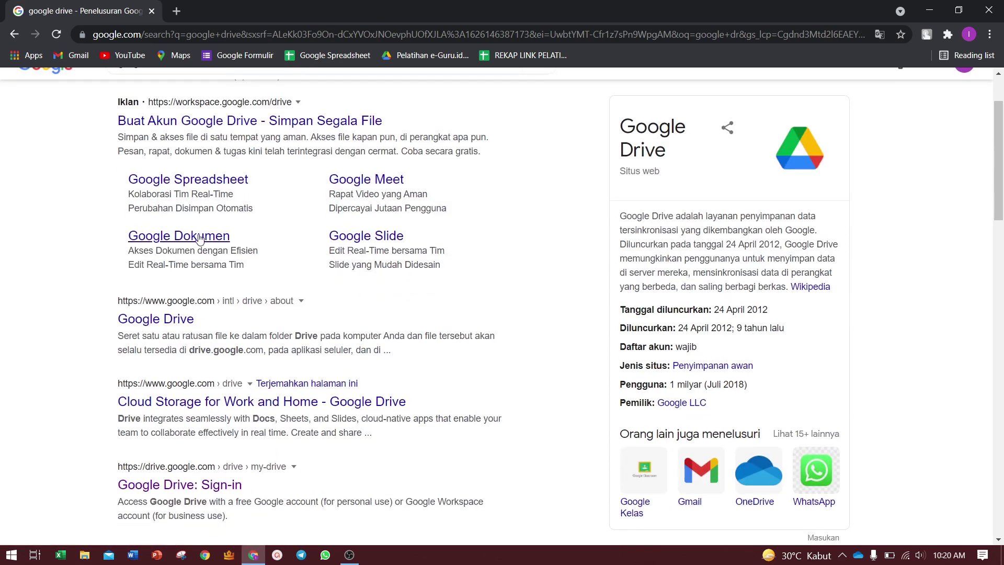
click(170, 402)
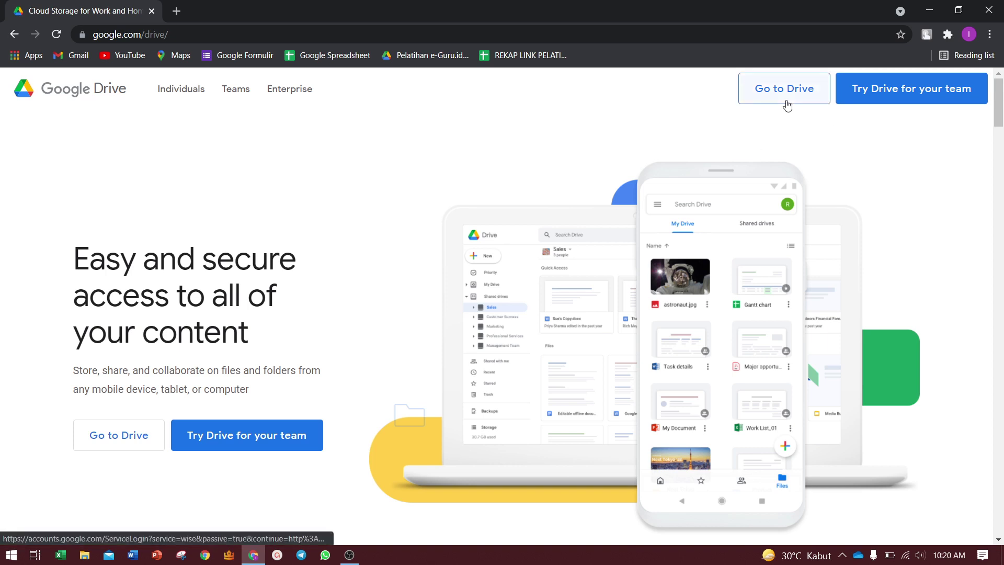
click(787, 105)
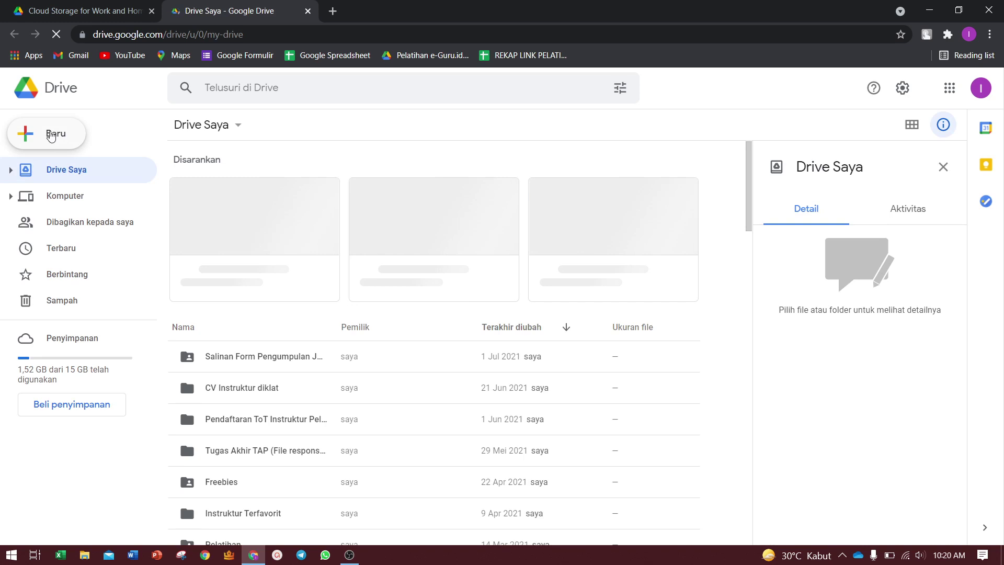
- Create a new folder named 'pelatihan presensi otomatis' in Drive Saya
click(51, 136)
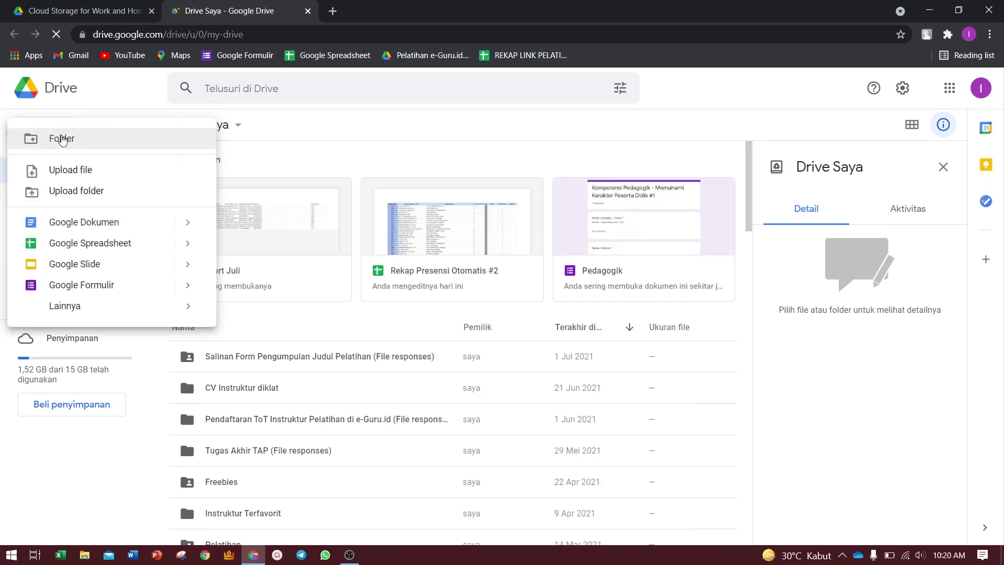
click(62, 140)
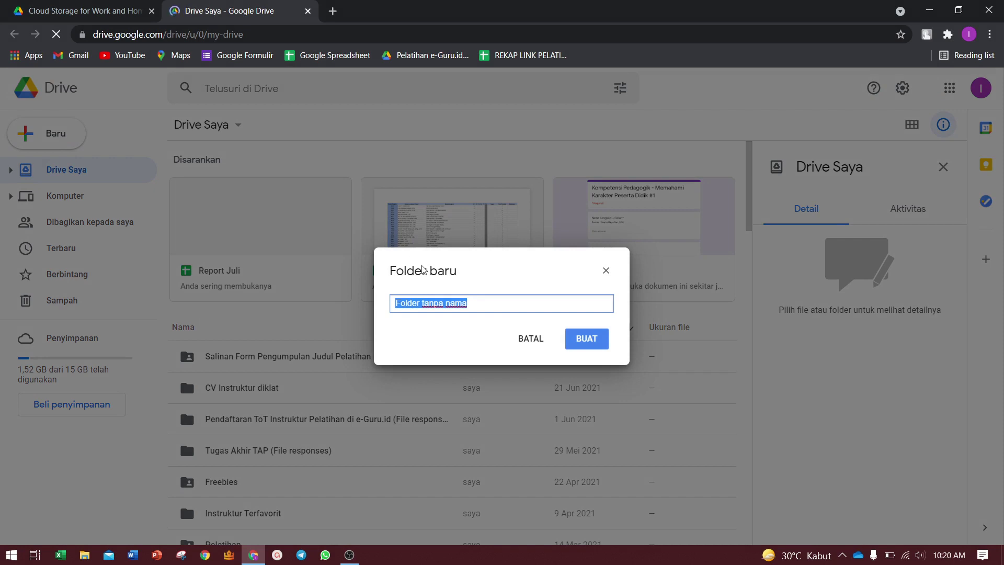
text(pelati)
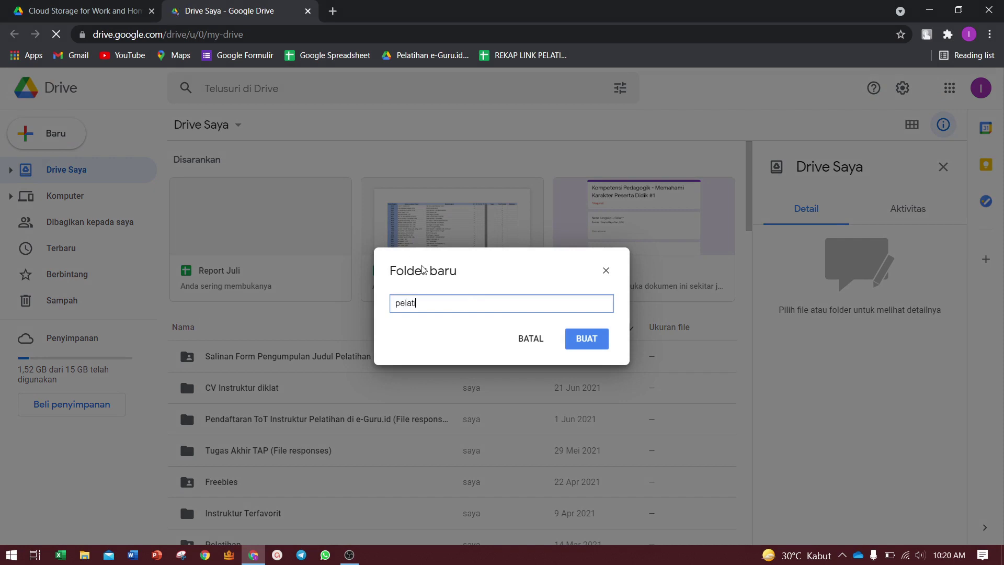
text(han p)
text(resenssi)
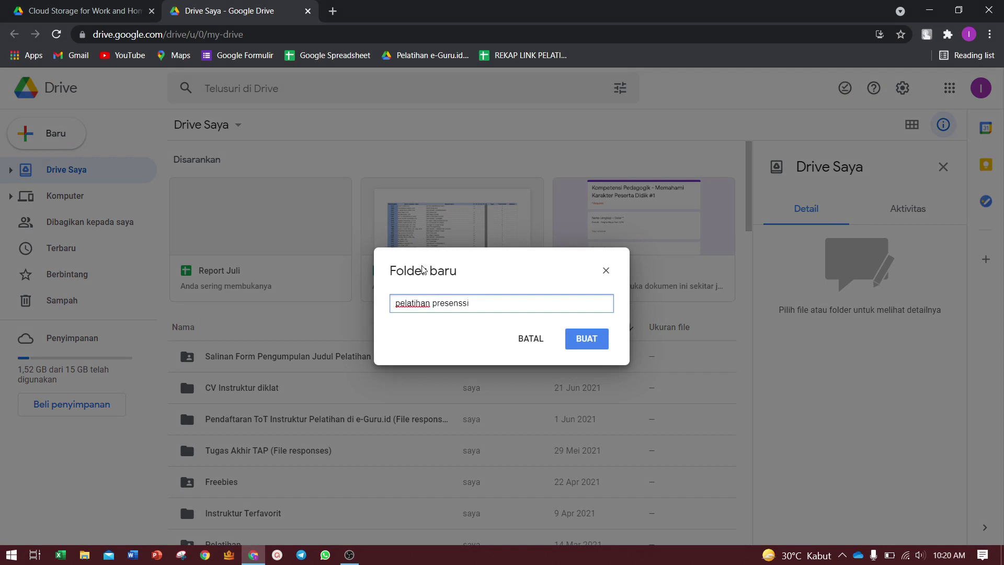
key(BackSpace)
key(BackSpace)
text(i otomatis)
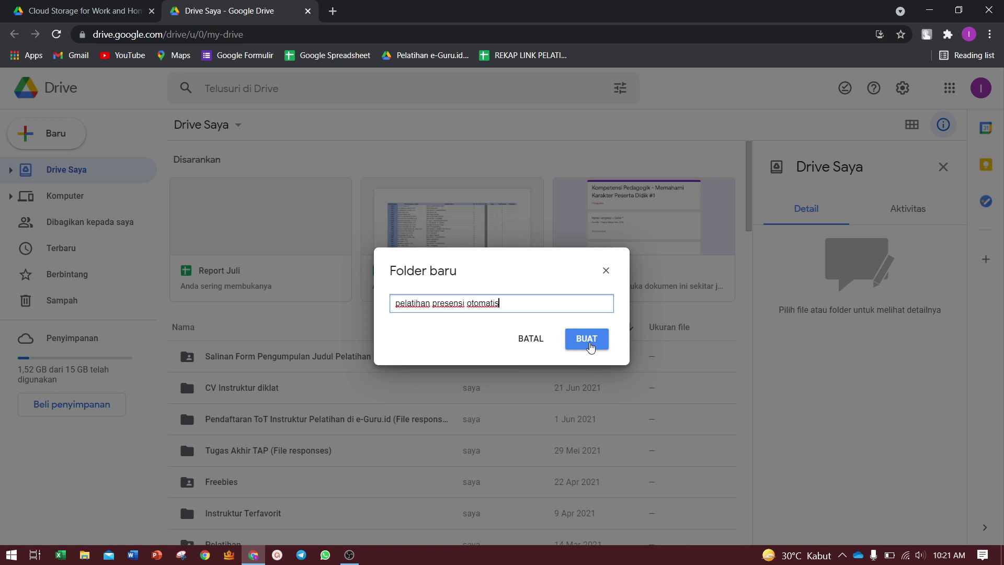
click(587, 350)
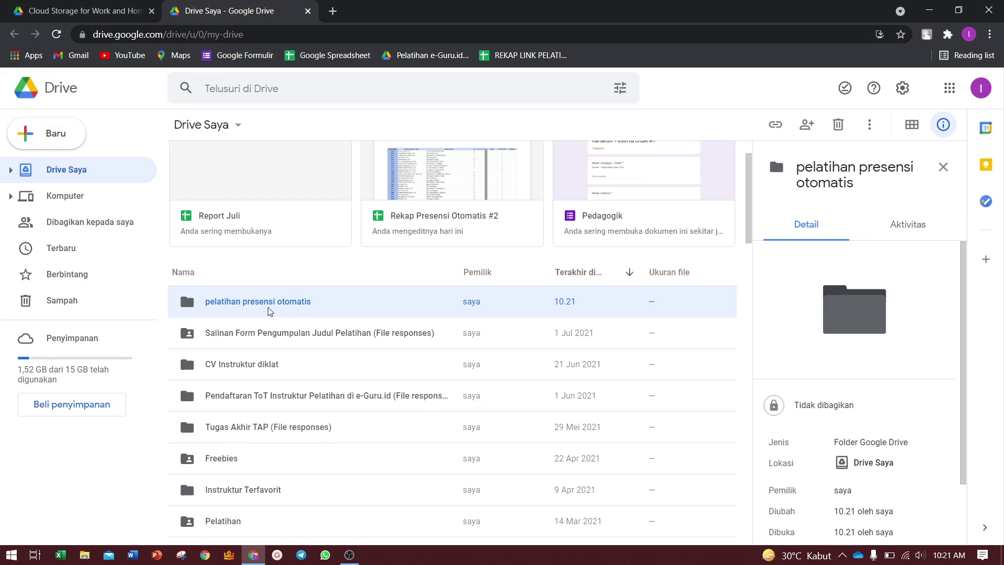
- Open the 'pelatihan presensi otomatis' folder and create a blank Google Spreadsheet inside it
double_click(269, 312)
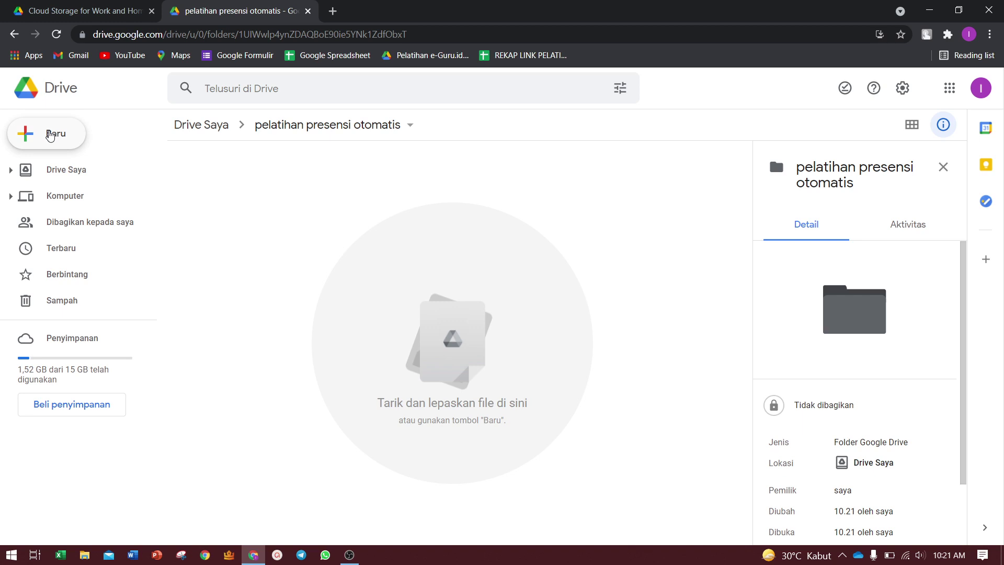
click(50, 135)
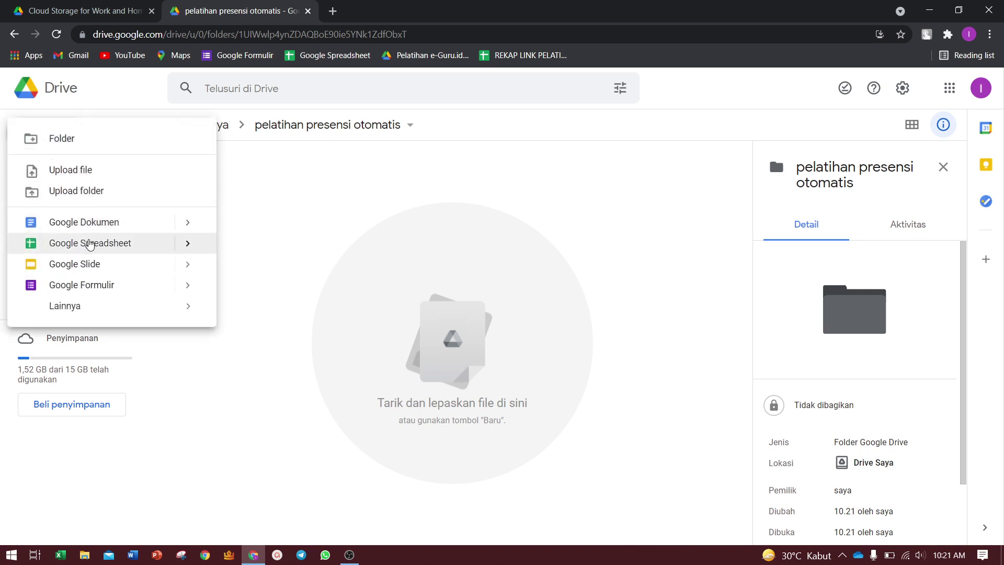
click(90, 244)
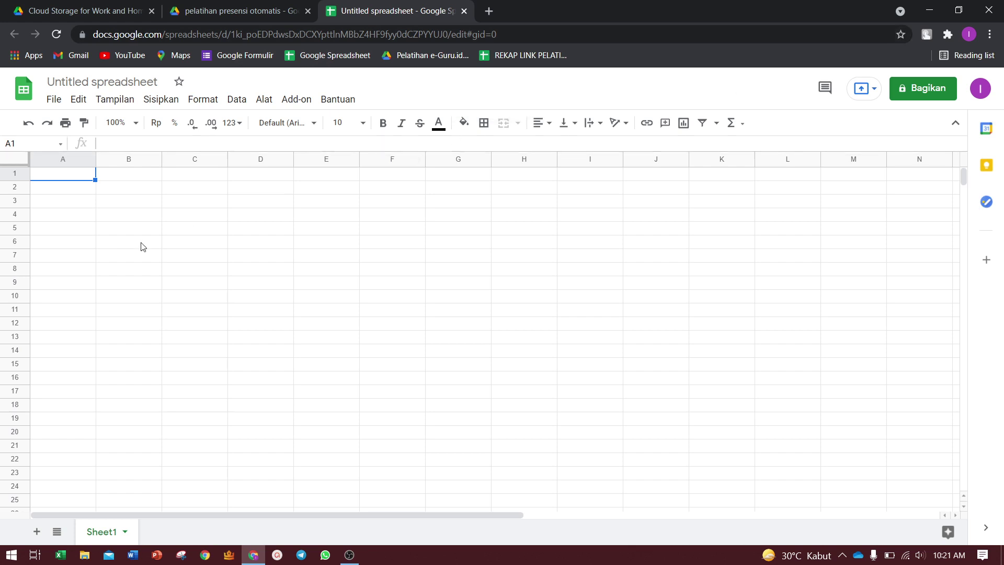
- Go to the Sheets home page and remove its existing bookmark
click(23, 91)
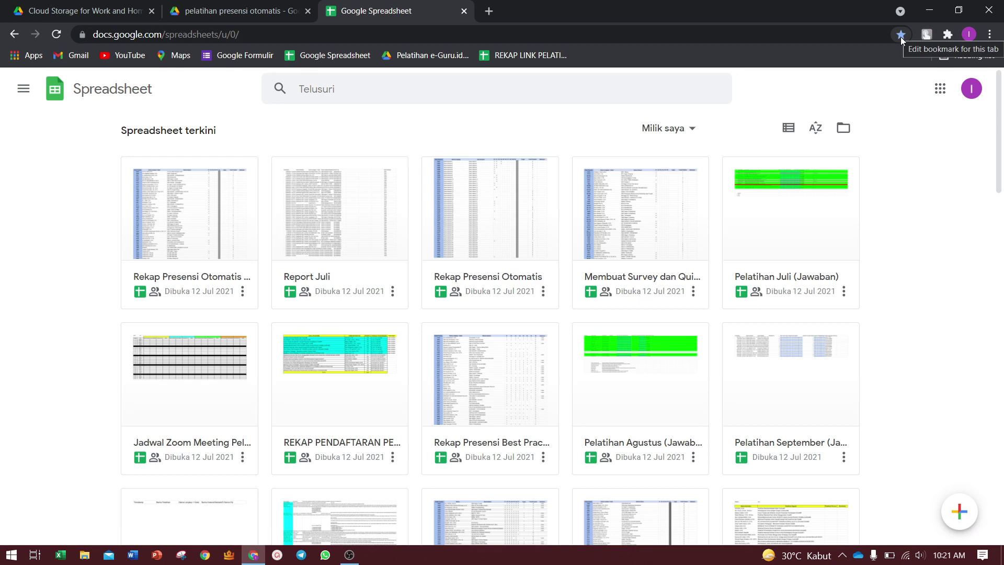
click(901, 34)
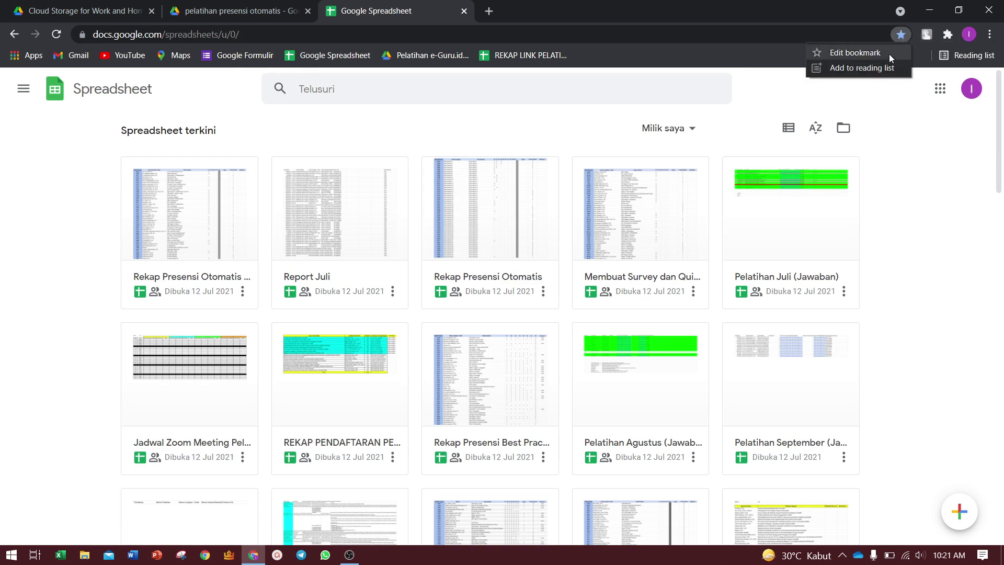
click(889, 55)
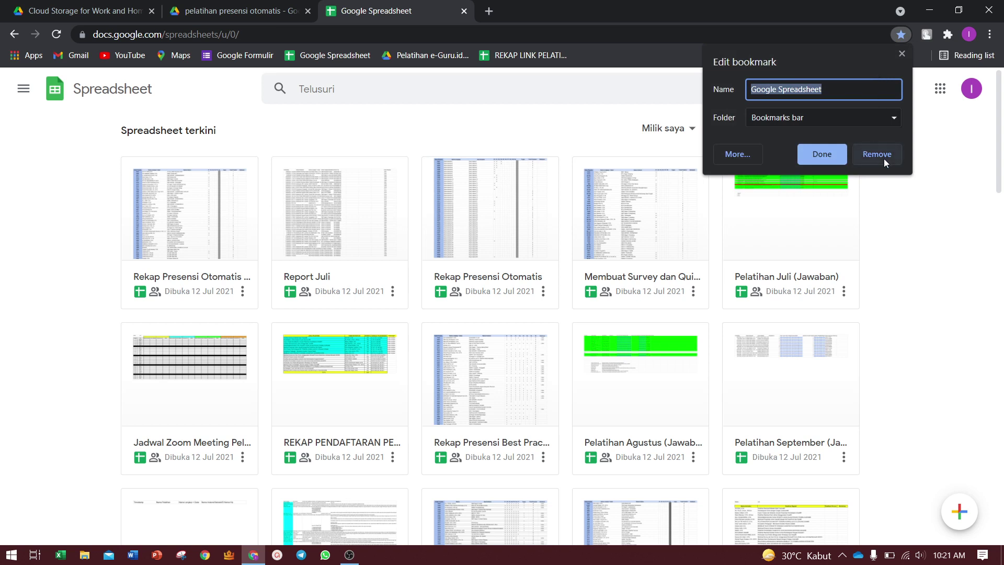
click(884, 159)
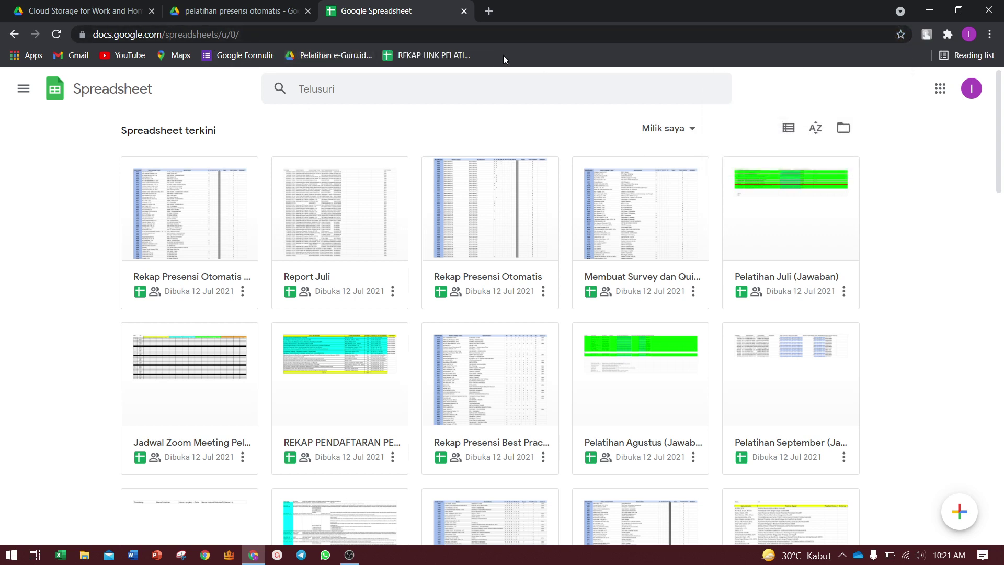
- Re-bookmark the Sheets home page, move it earlier on the bookmarks bar, and close the tab
click(899, 33)
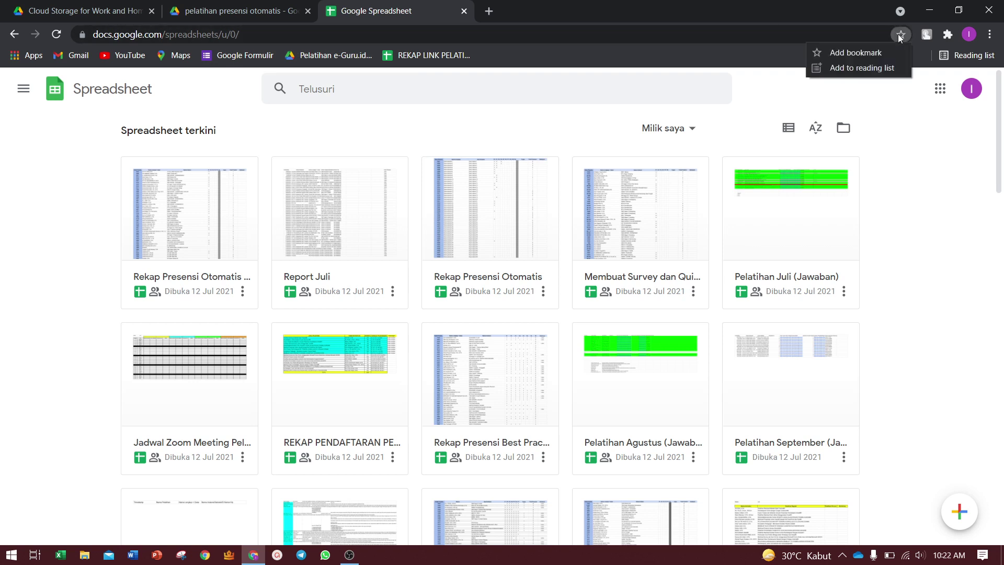
click(871, 54)
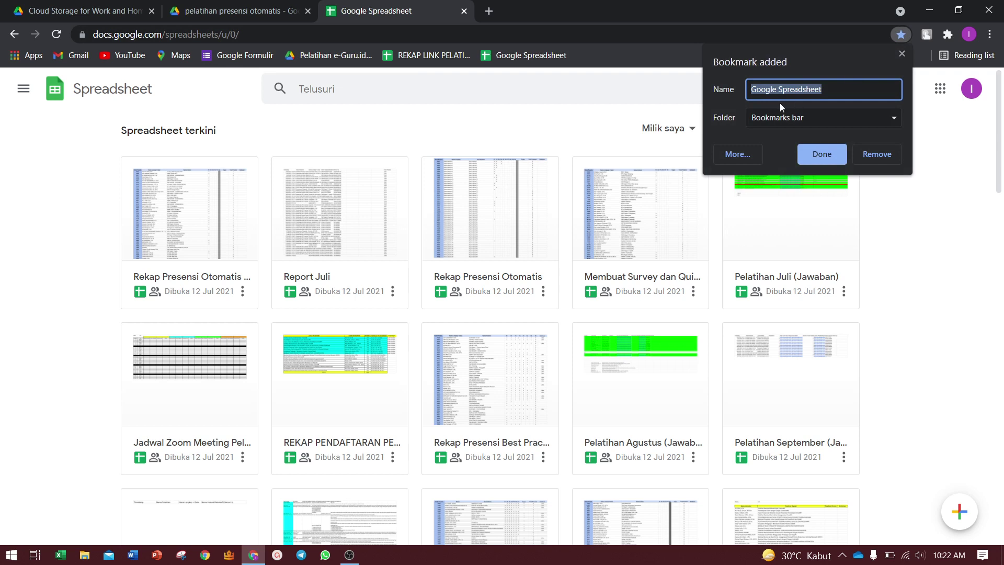
click(819, 158)
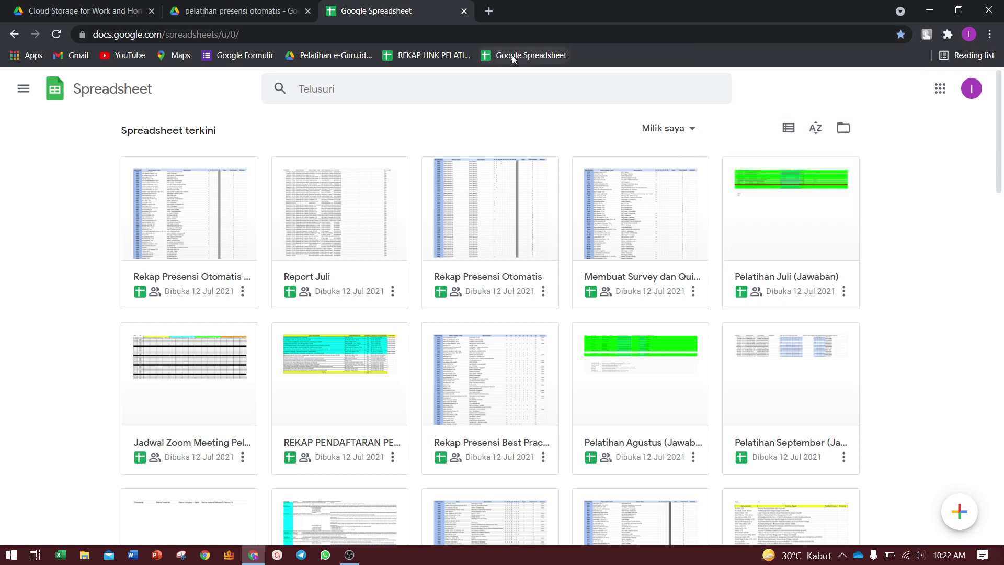
mouse_move(513, 56)
mouse_down()
mouse_move(345, 63)
mouse_move(293, 55)
mouse_up()
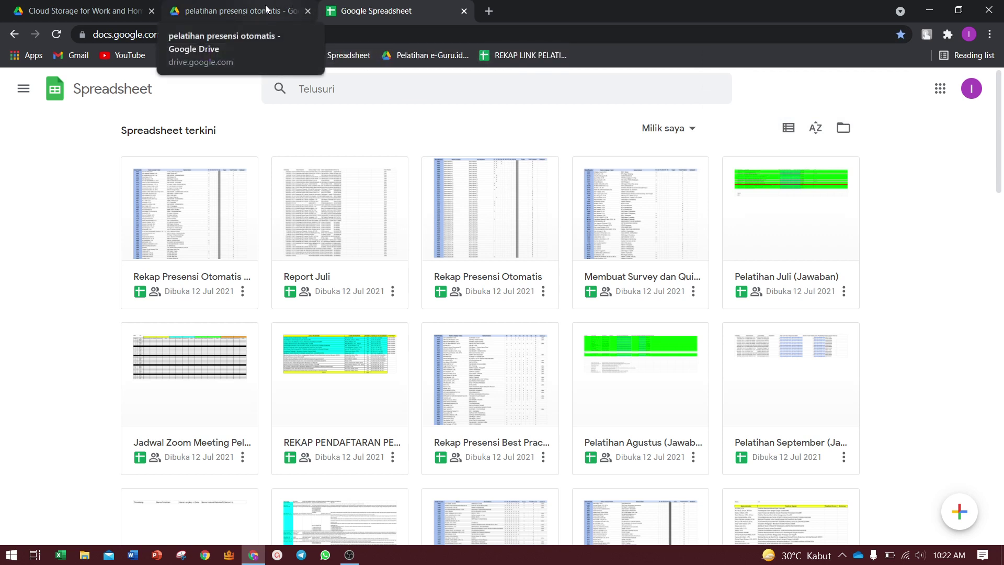
click(465, 11)
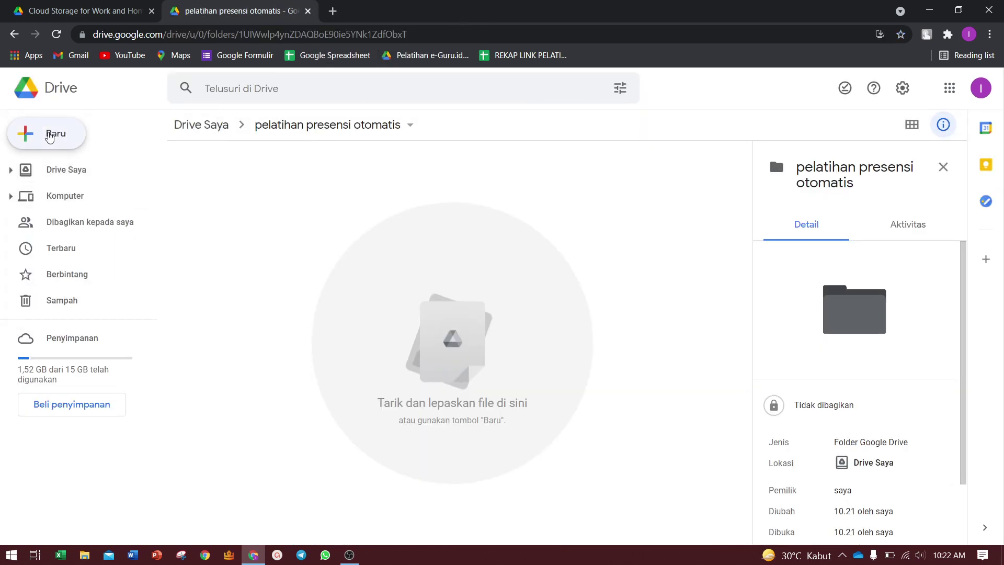
- Create another blank Google Spreadsheet in the 'pelatihan presensi otomatis' folder
click(49, 137)
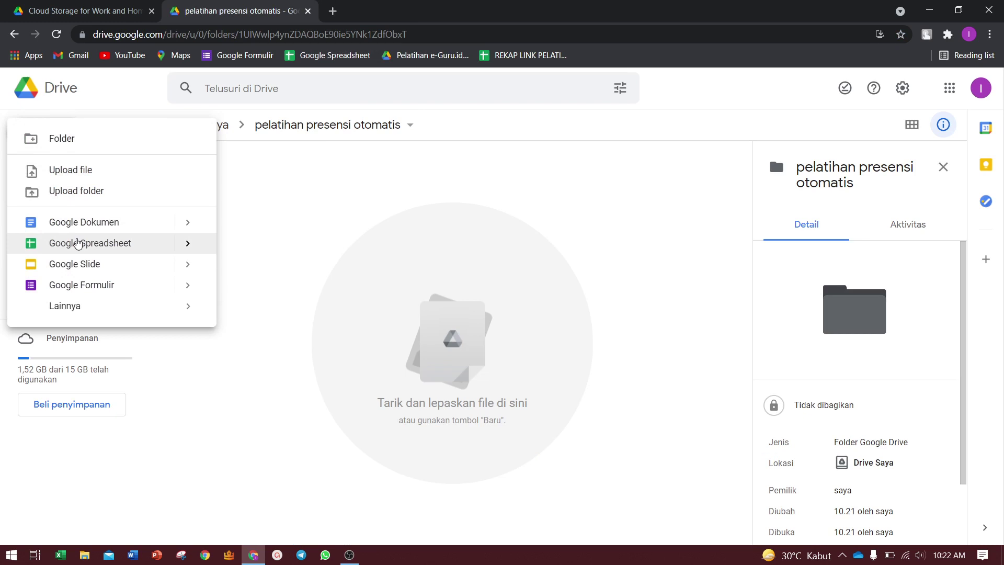
click(77, 243)
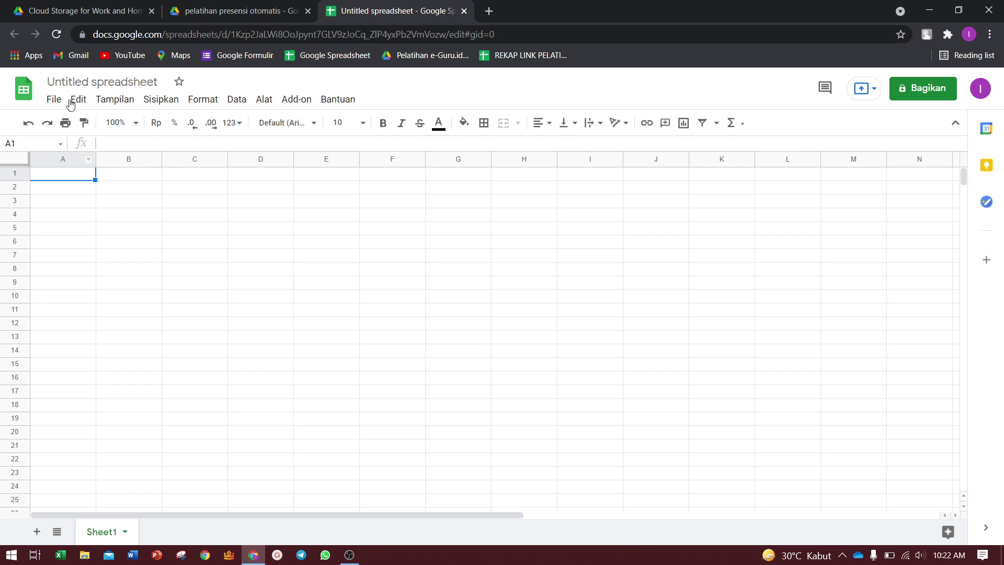
- Change the title 'Untitled spreadsheet' to 'Rekap Presensi Sejarah Kelas VII'
click(68, 82)
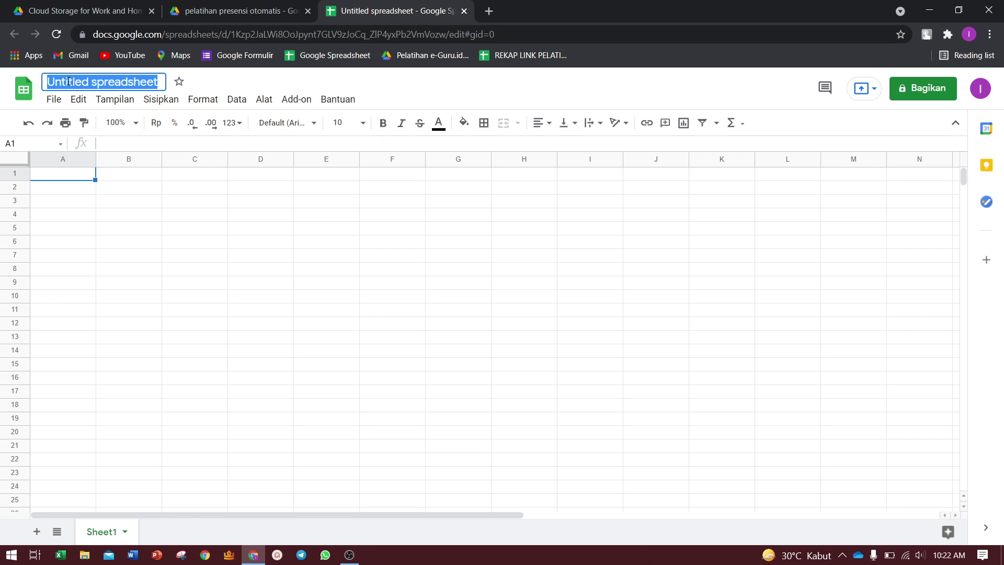
text(Re)
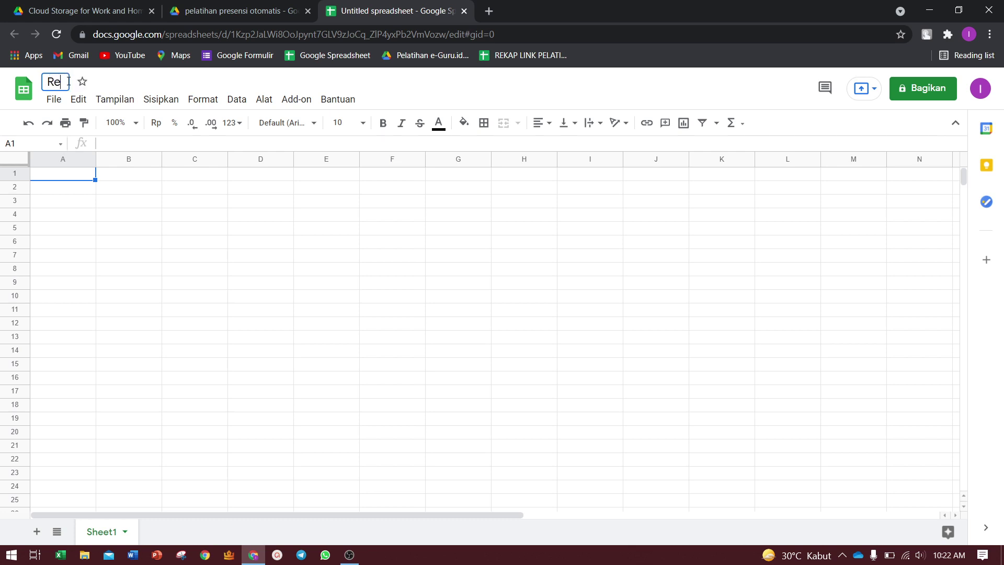
text(kap )
text(Pre)
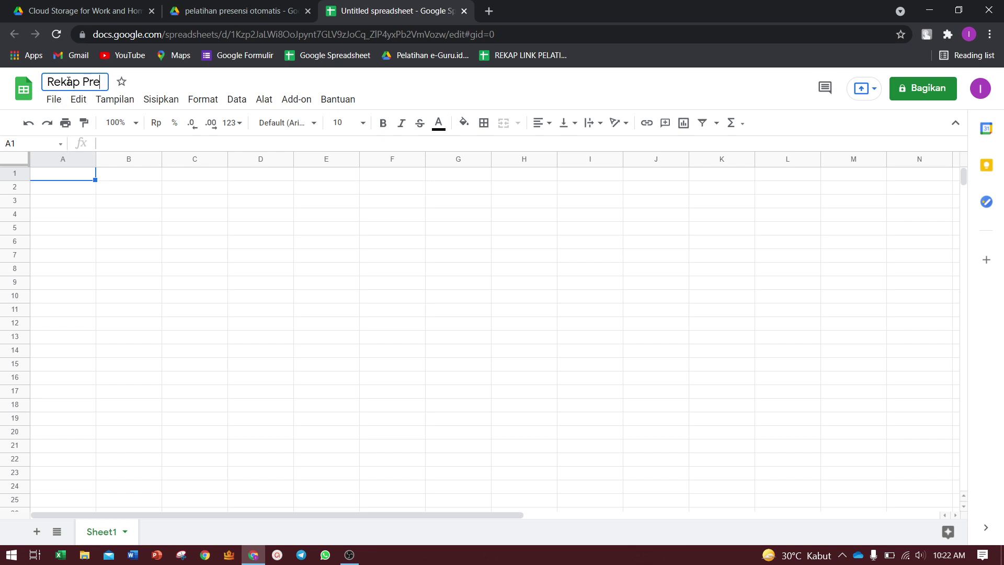
text(sens)
text(i)
text( S)
text(ejarah )
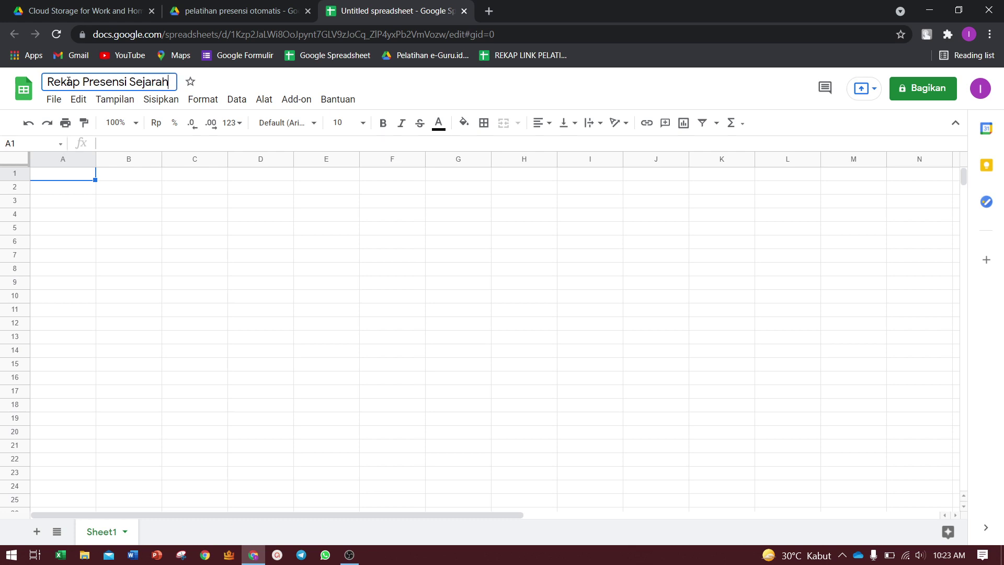
text(Kel)
text(as)
text( VII)
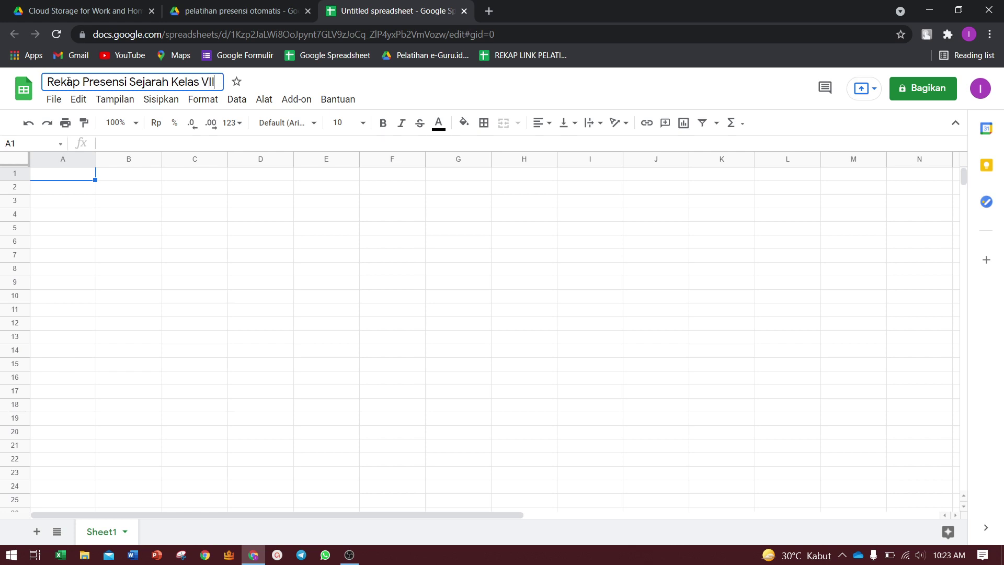
click(135, 190)
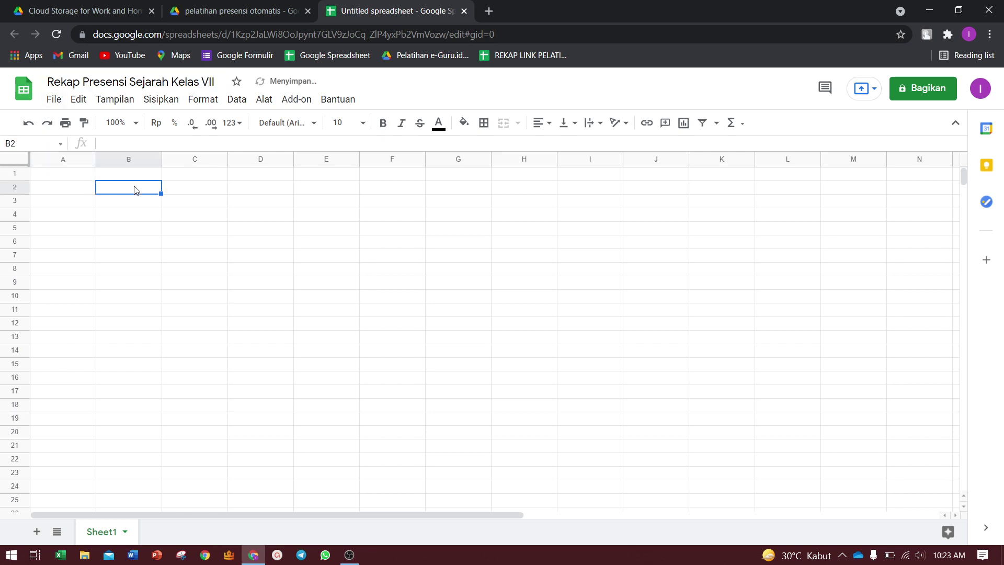
- Rename the Sheet1 tab to 'rekap'
double_click(102, 536)
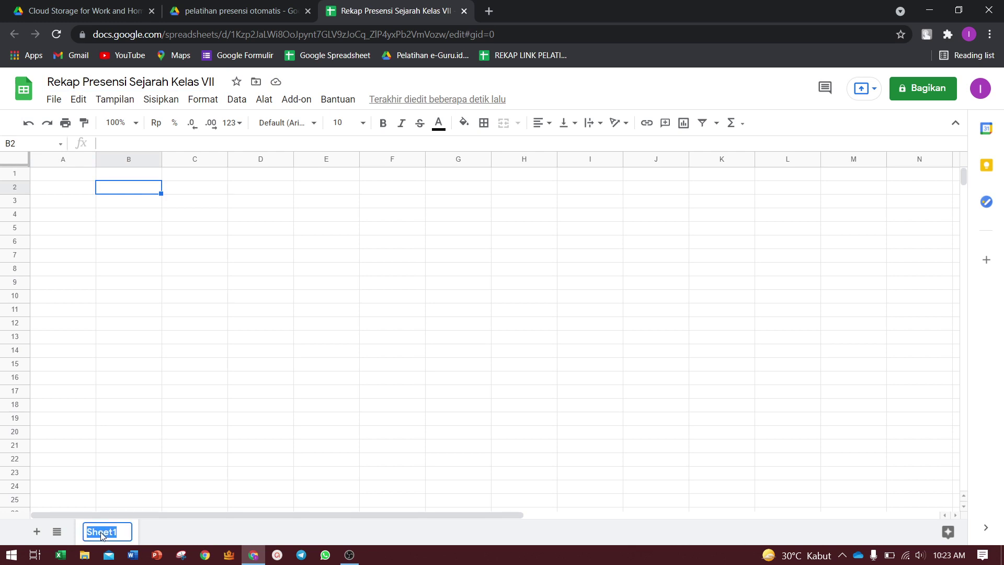
text(re)
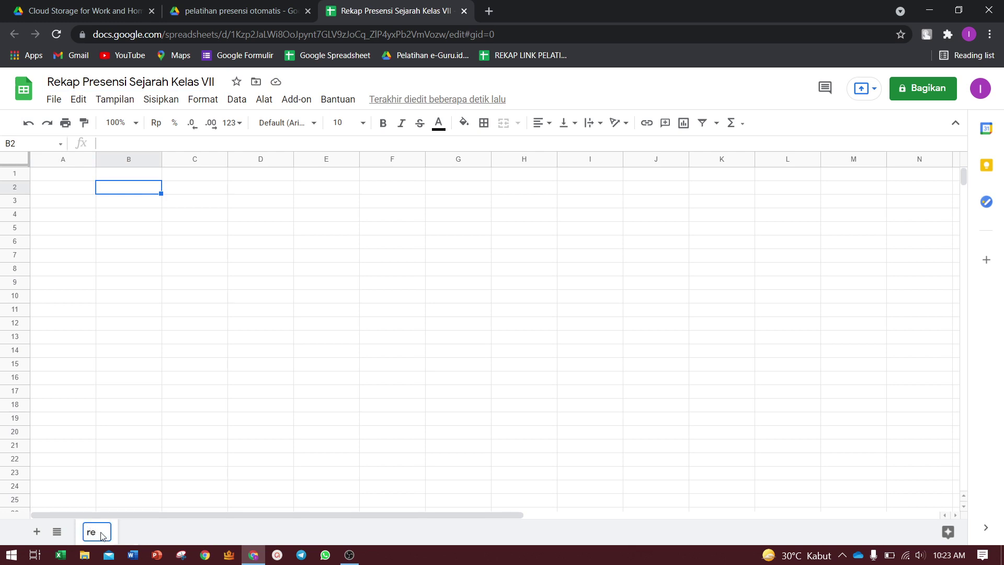
text(kap)
click(187, 473)
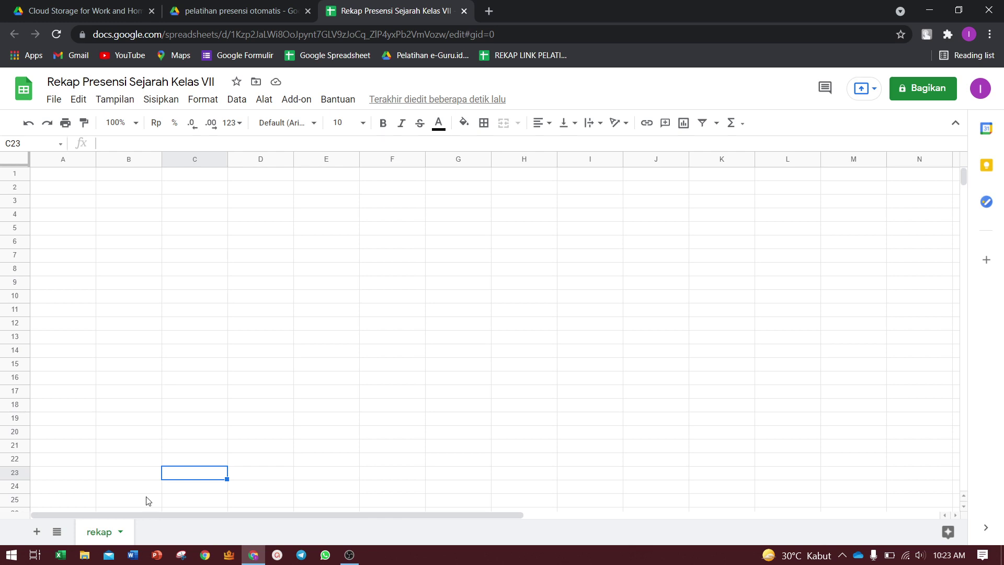
- Enter the heading 'Kode Peserta' in A1, then return to B1
click(72, 177)
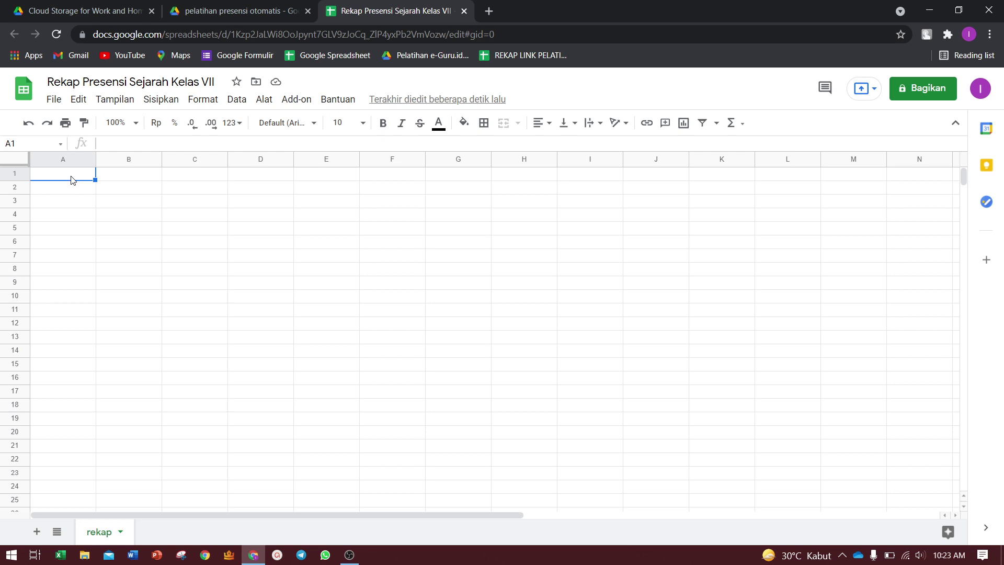
text(K)
text(ode )
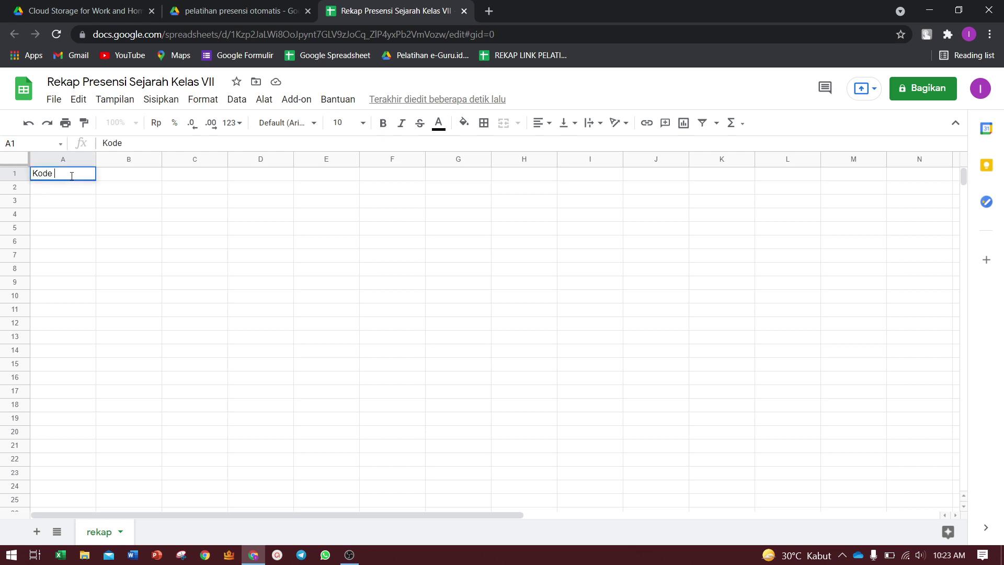
text(Pesera)
key(BackSpace)
text(ta)
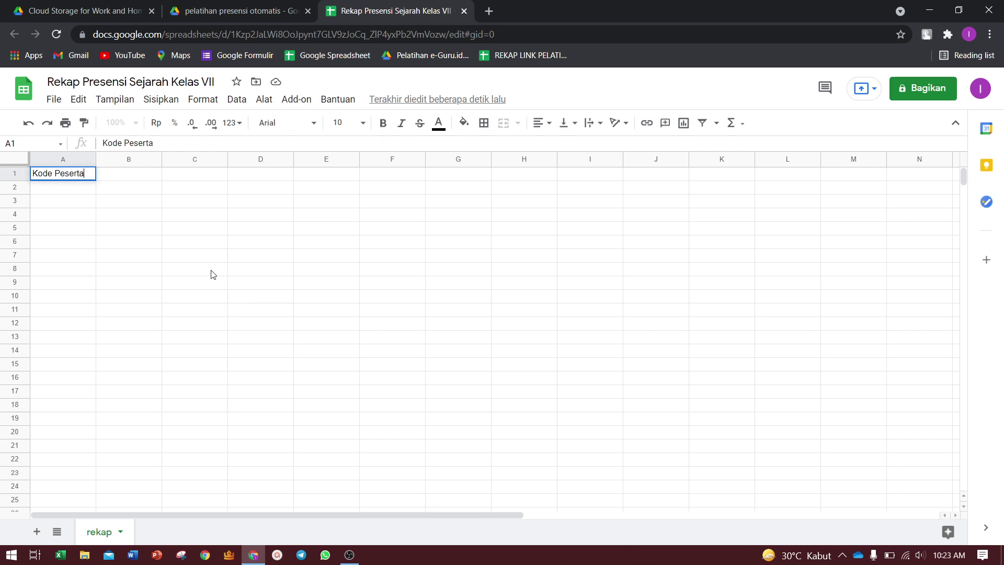
click(130, 179)
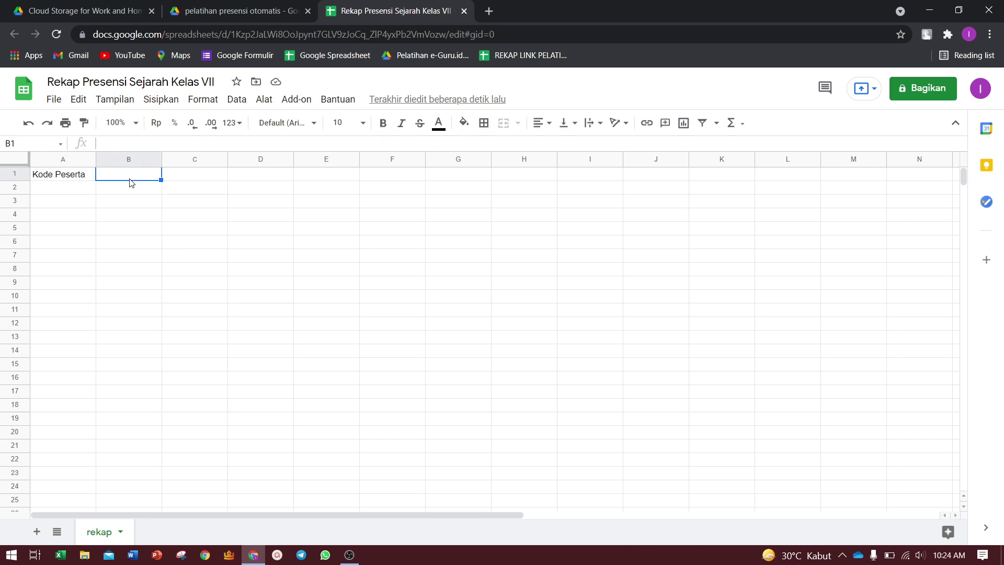
click(62, 188)
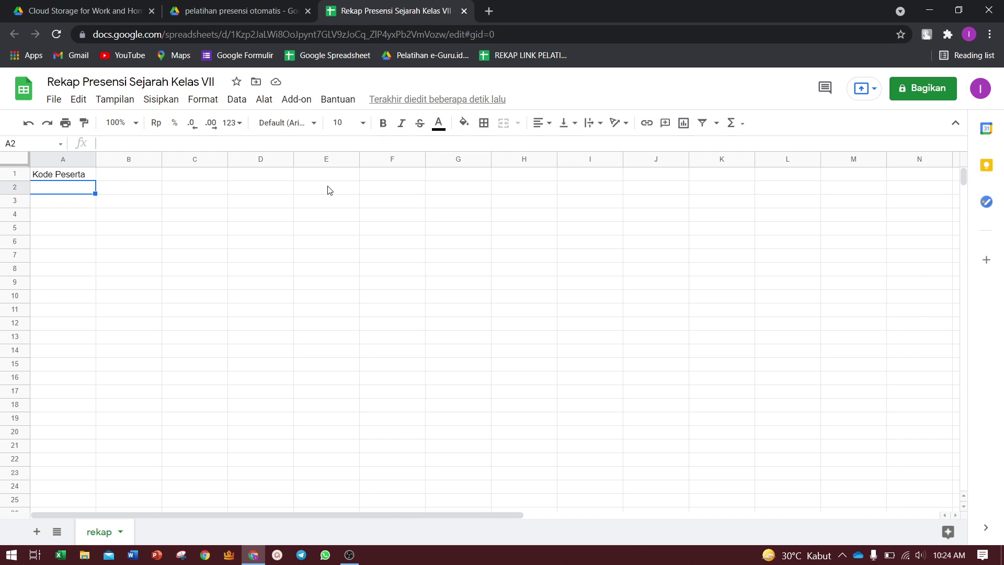
key(Up)
key(Right)
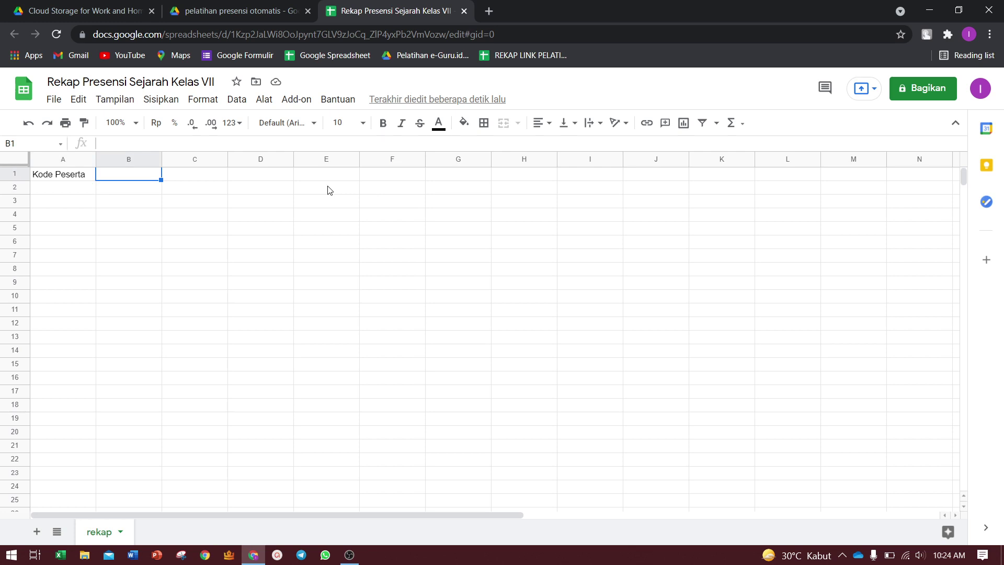
- Enter the heading 'Nama Siswa' in B1
text(N)
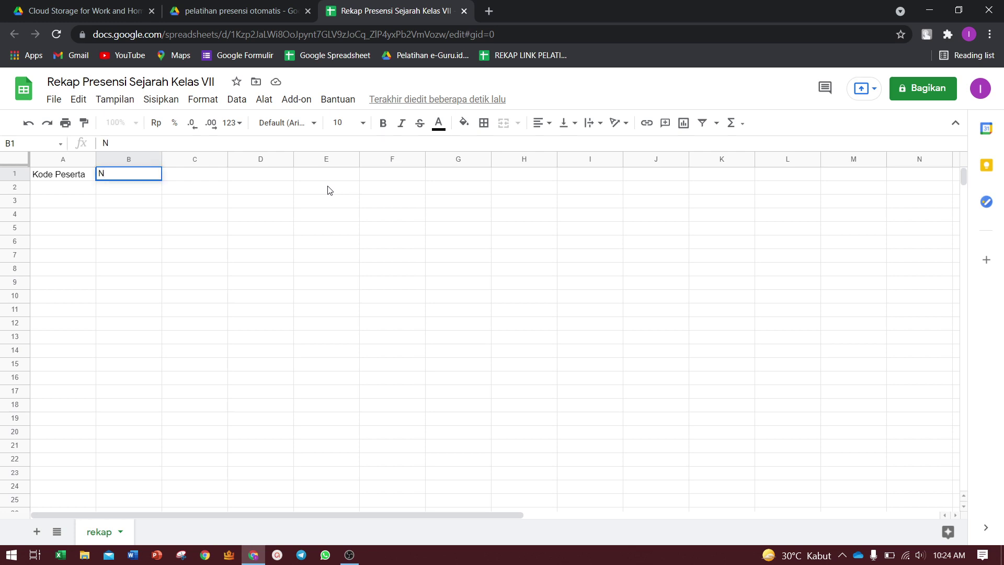
text(ama )
text(Si)
text(s)
text(ta)
key(BackSpace)
key(BackSpace)
text(wa)
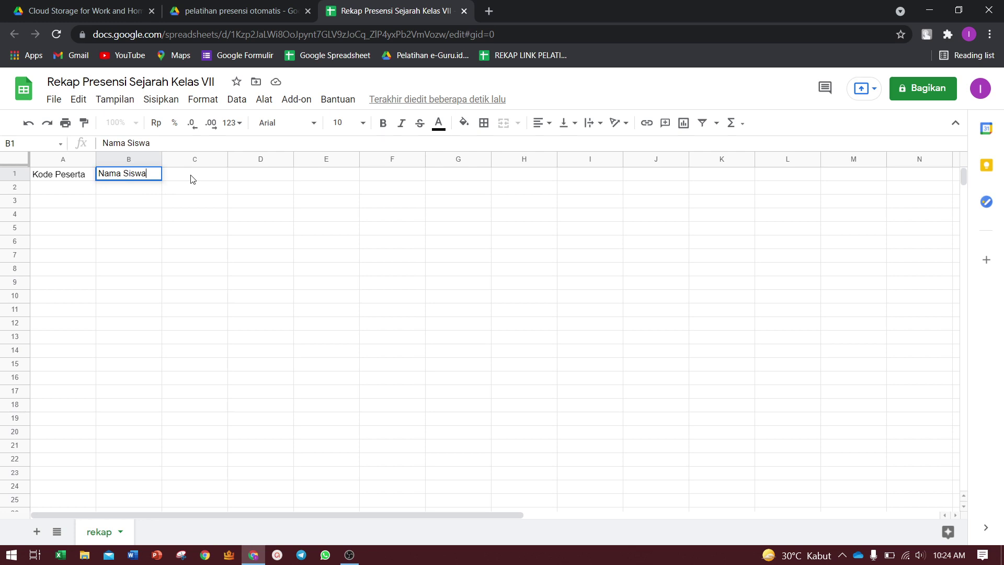
click(191, 179)
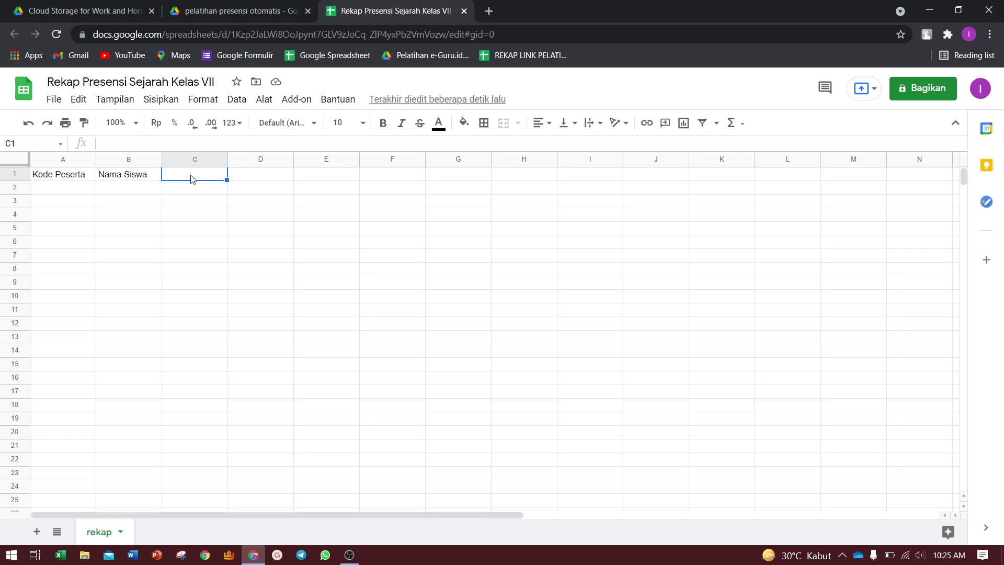
- Enter the heading 'Kelas' in C1
text(Ket)
key(BackSpace)
text(las)
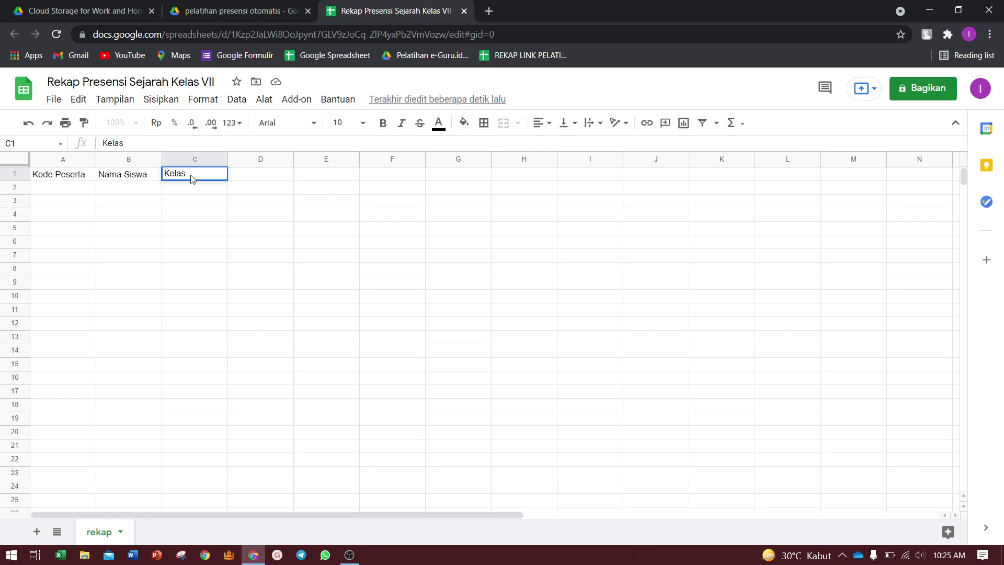
key(Return)
click(192, 178)
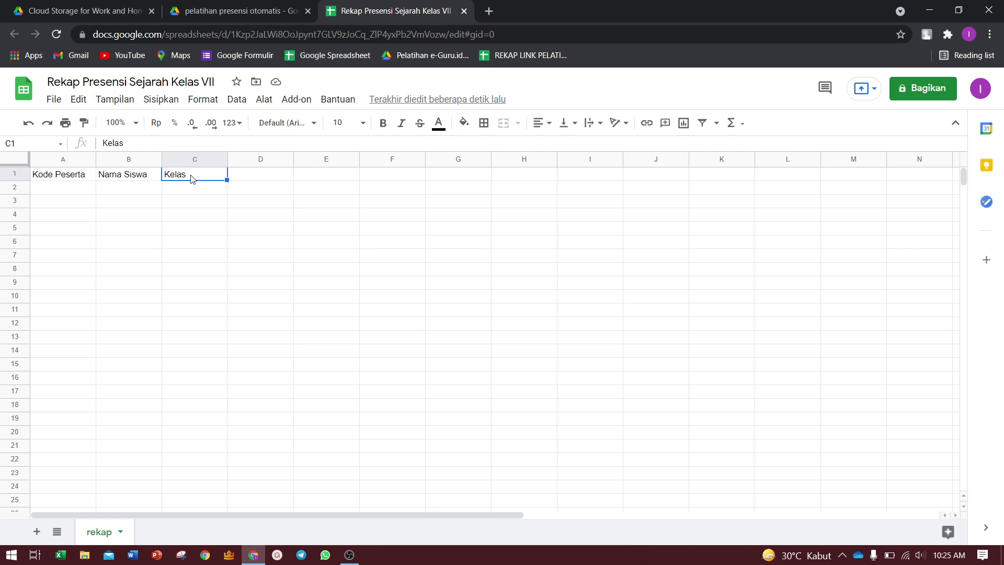
key(Left)
key(Right)
key(Left)
key(Right)
key(Right)
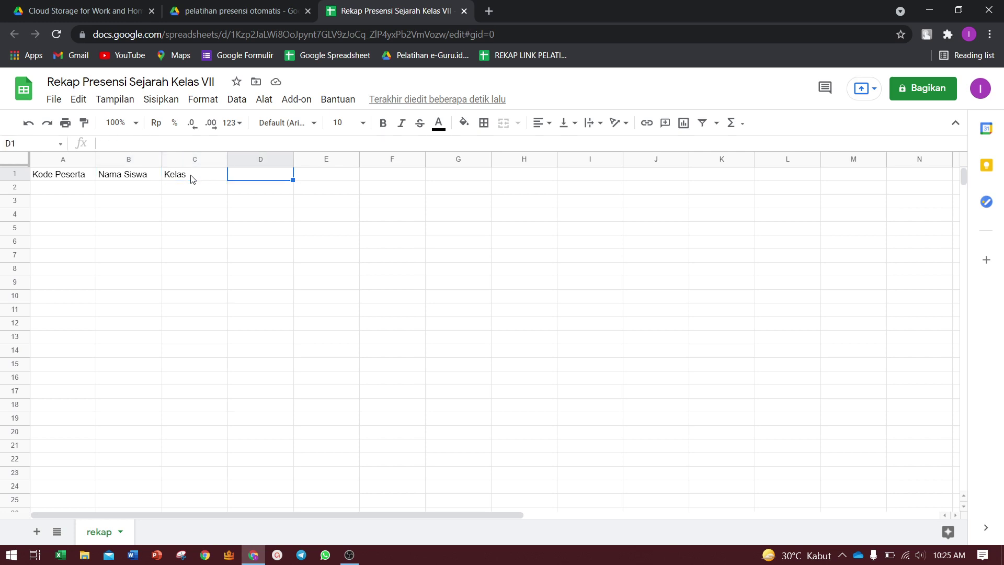
key(Left)
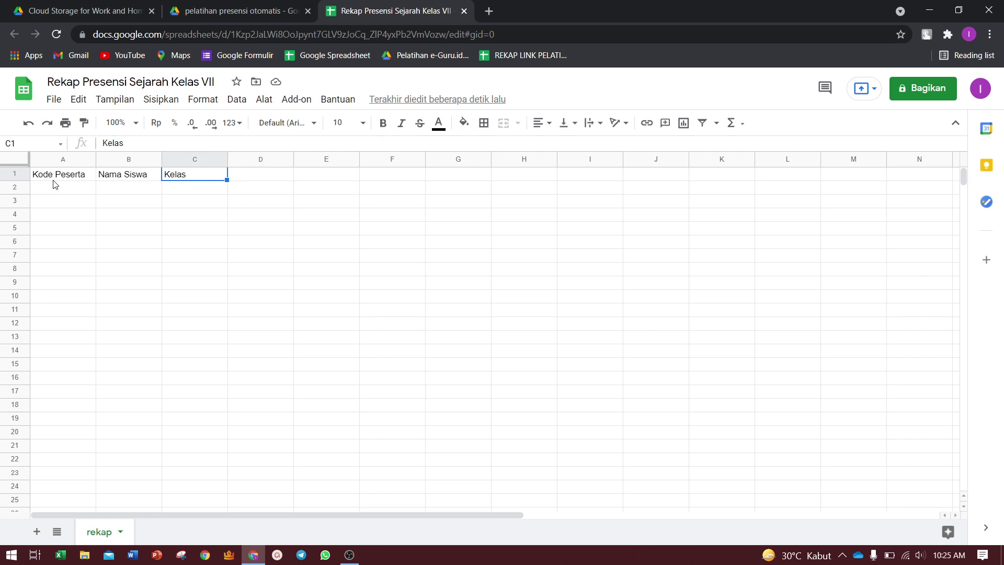
click(66, 206)
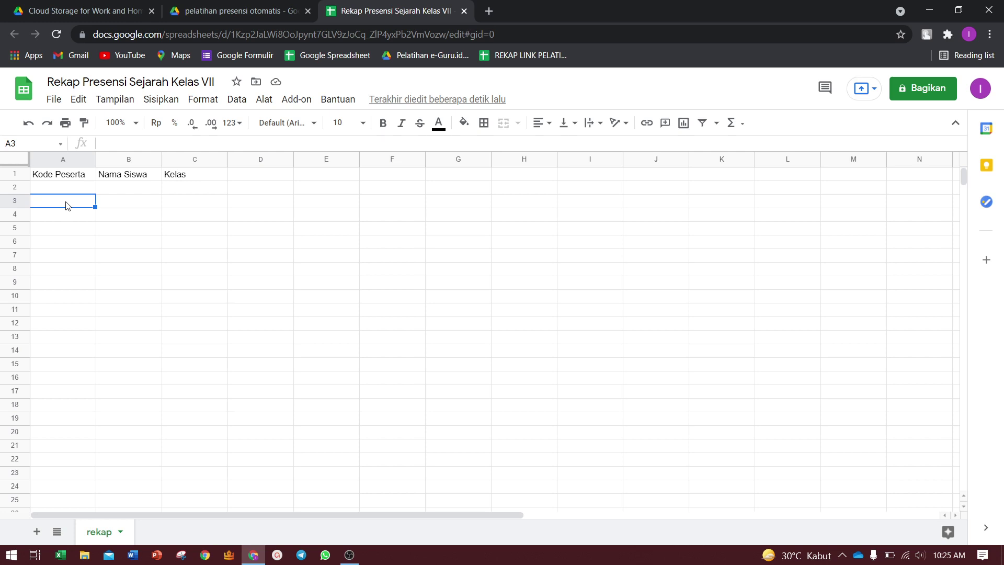
key(Up)
key(Right)
key(Up)
key(Right)
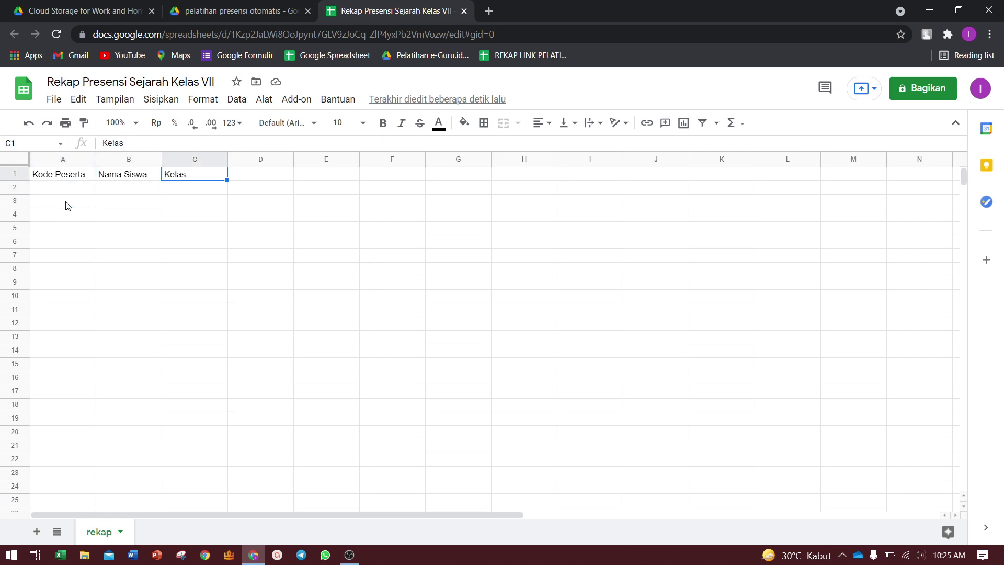
key(Right)
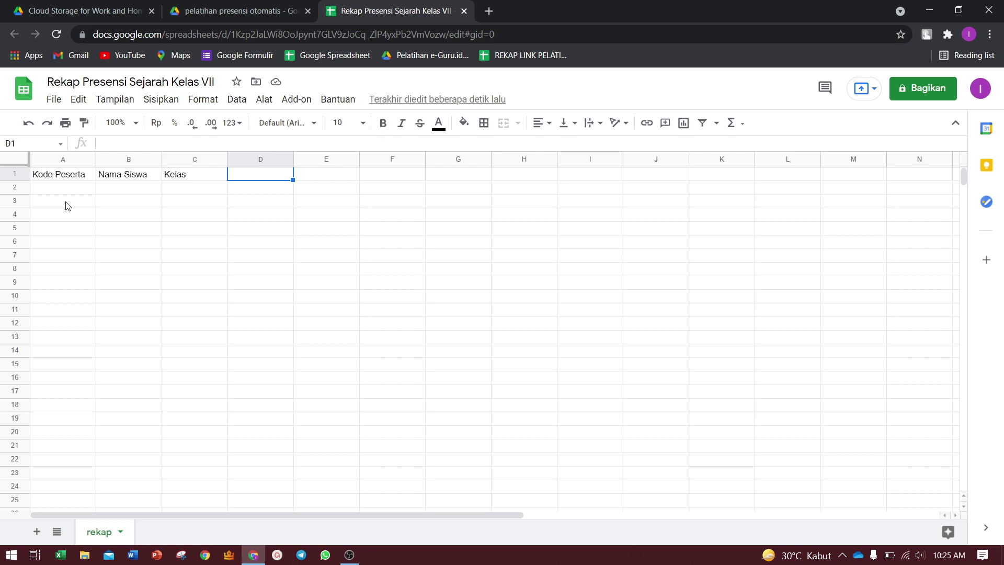
key(Left)
key(Left)
key(Left)
key(Right)
key(Right)
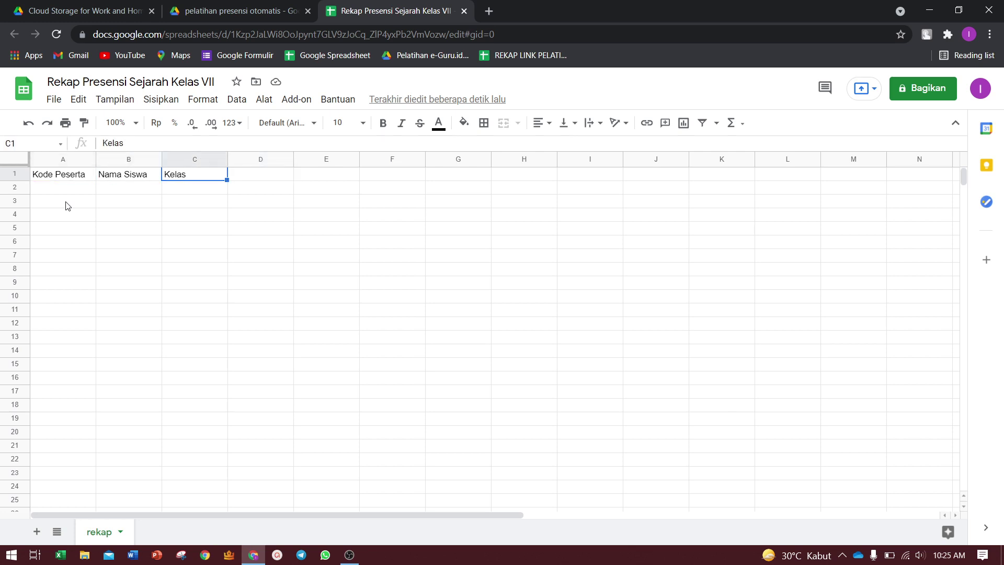
key(Left)
key(Left)
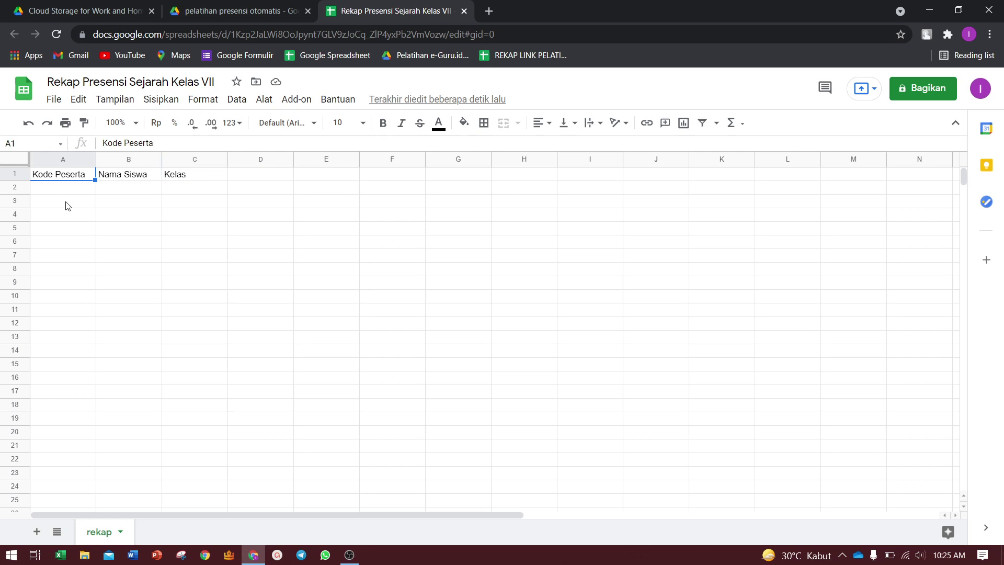
key(Tab)
key(Tab)
key(Tab)
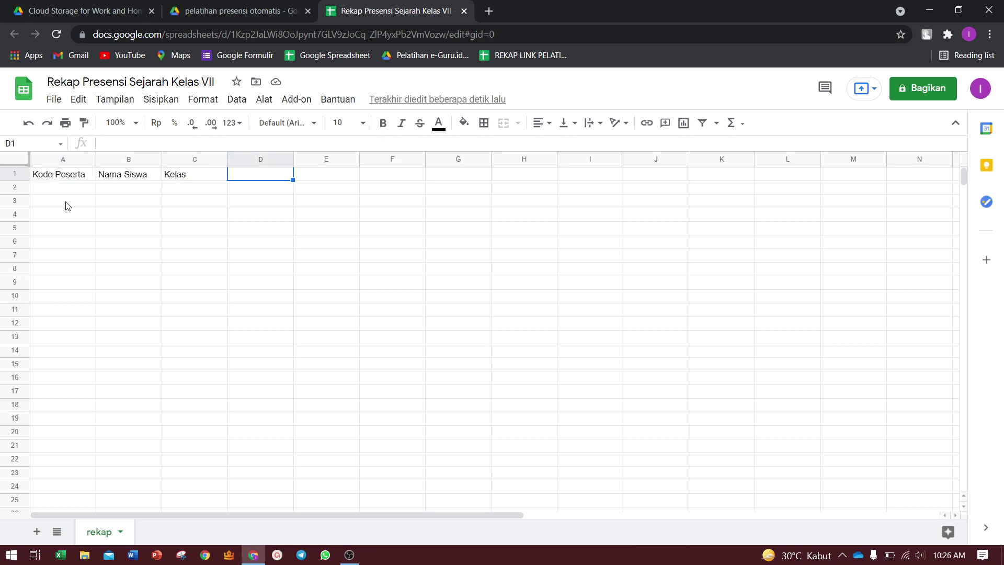
key(Left)
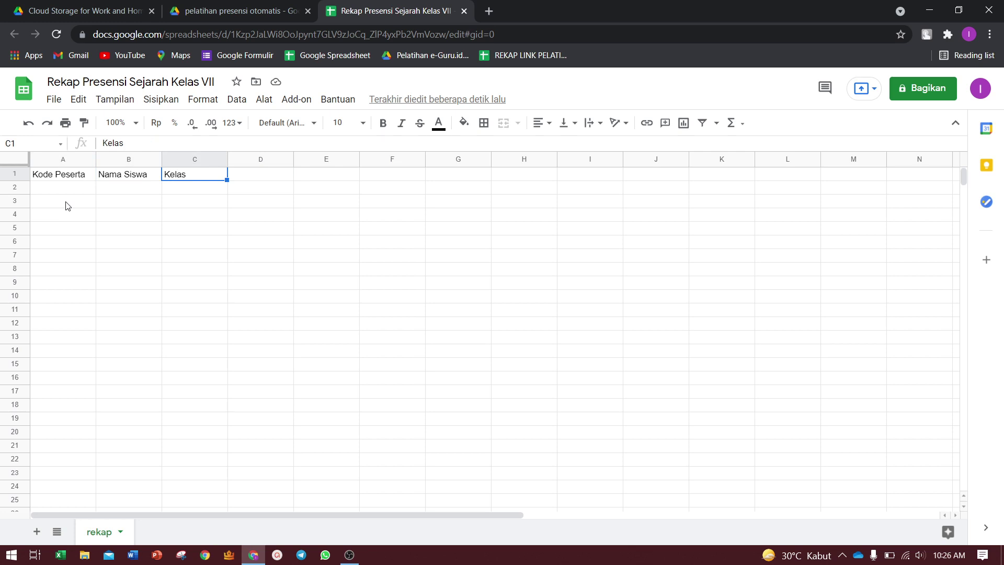
key(Right)
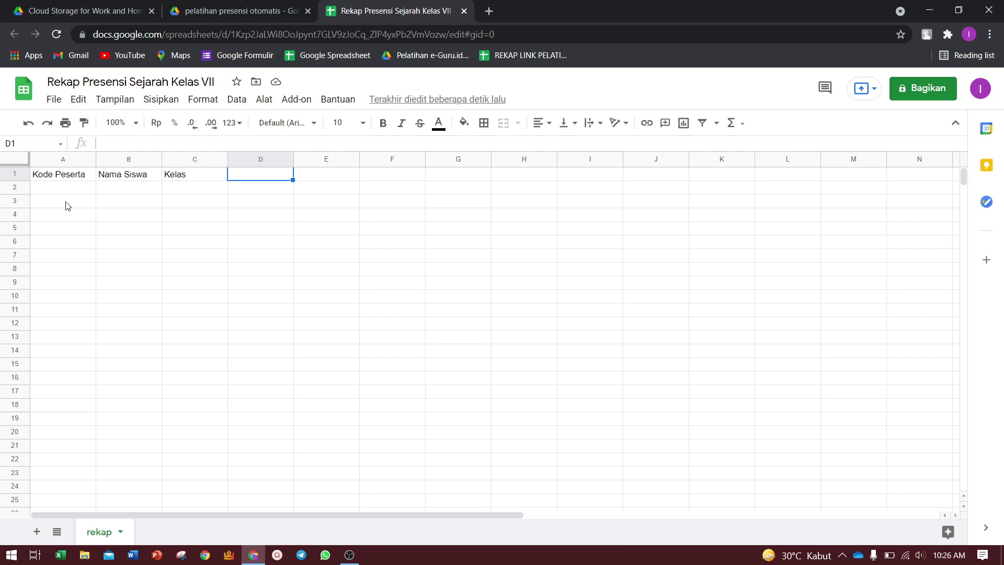
- Enter the meeting headings P1, P2 and P3 in D1 through F1
text(P)
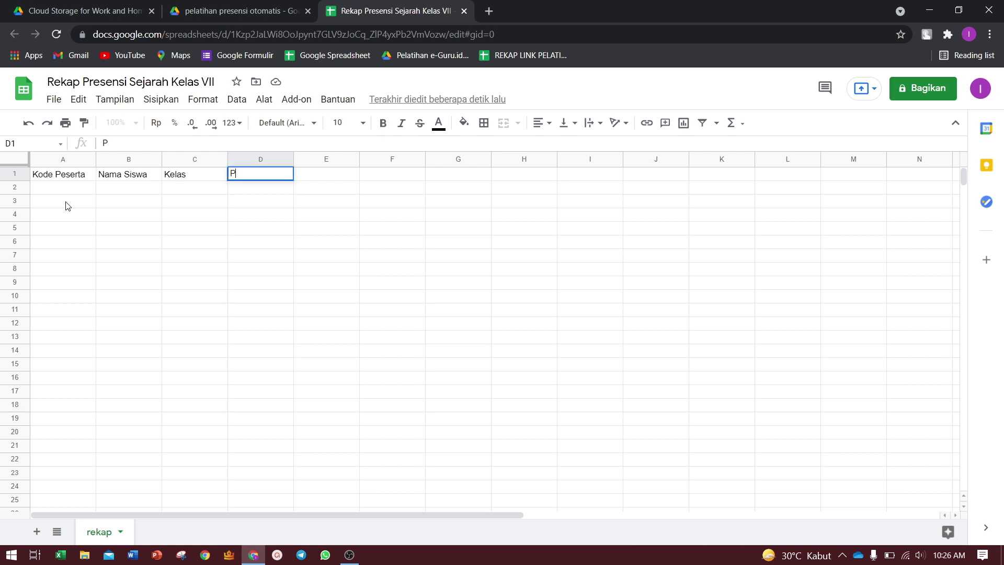
text(1)
key(Tab)
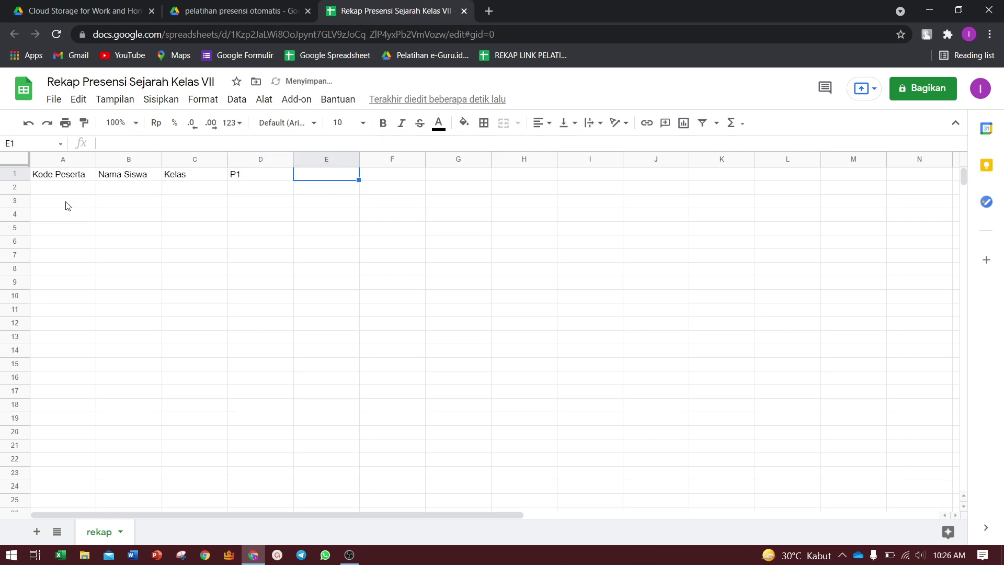
text(P2)
key(Tab)
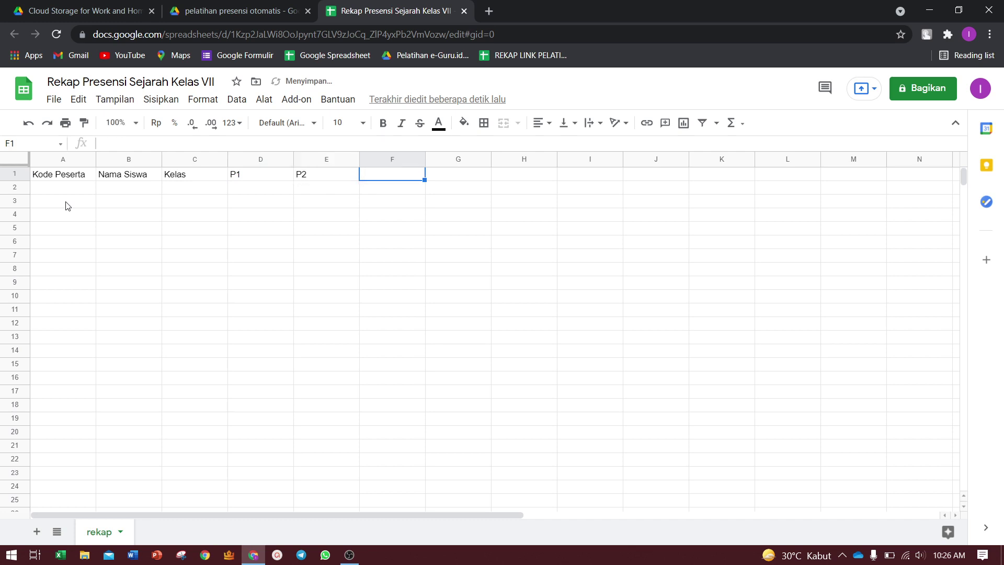
text(P3)
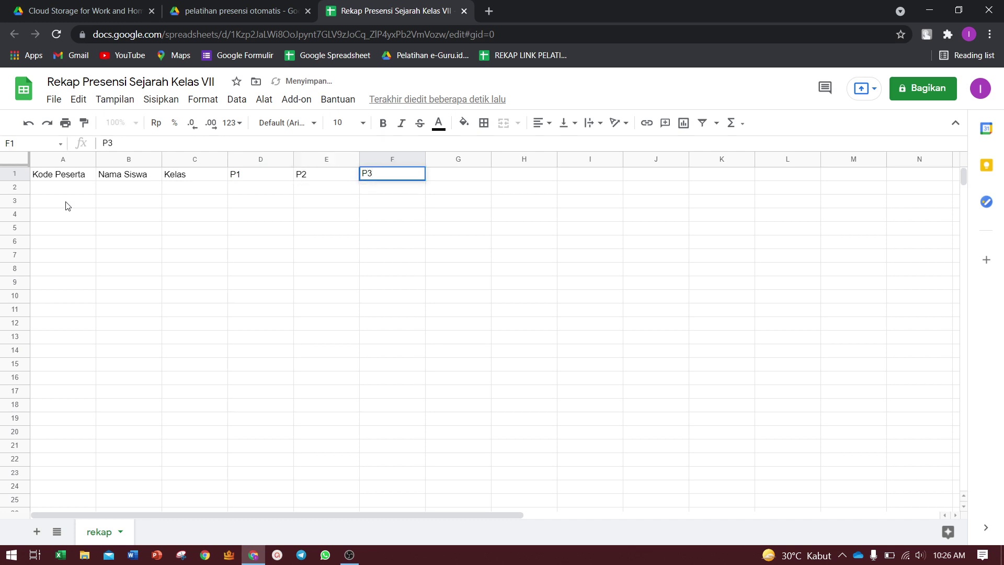
key(Tab)
- Put P4 in G1, correcting the duplicate P3, and P5 in H1
text(P)
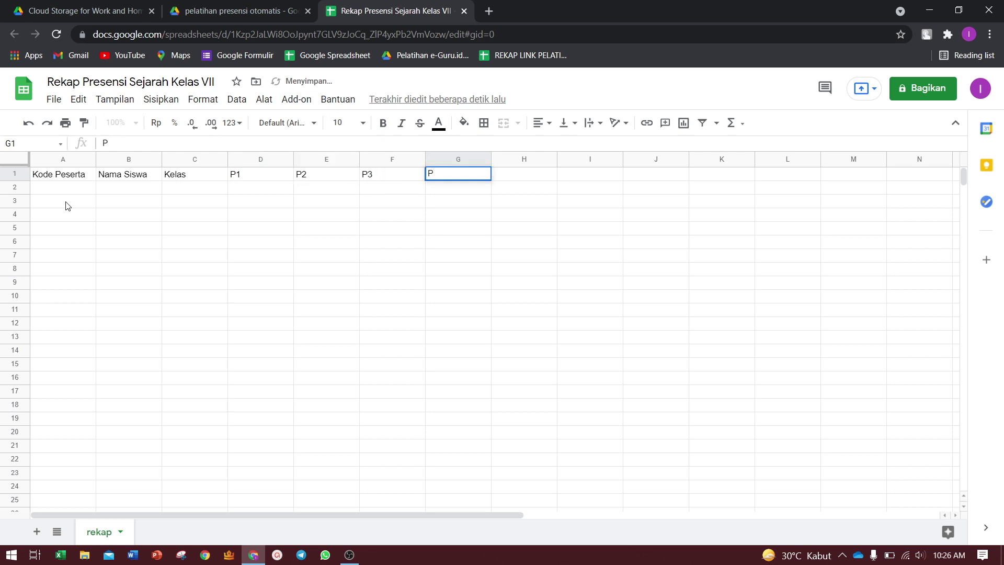
text(3)
key(Tab)
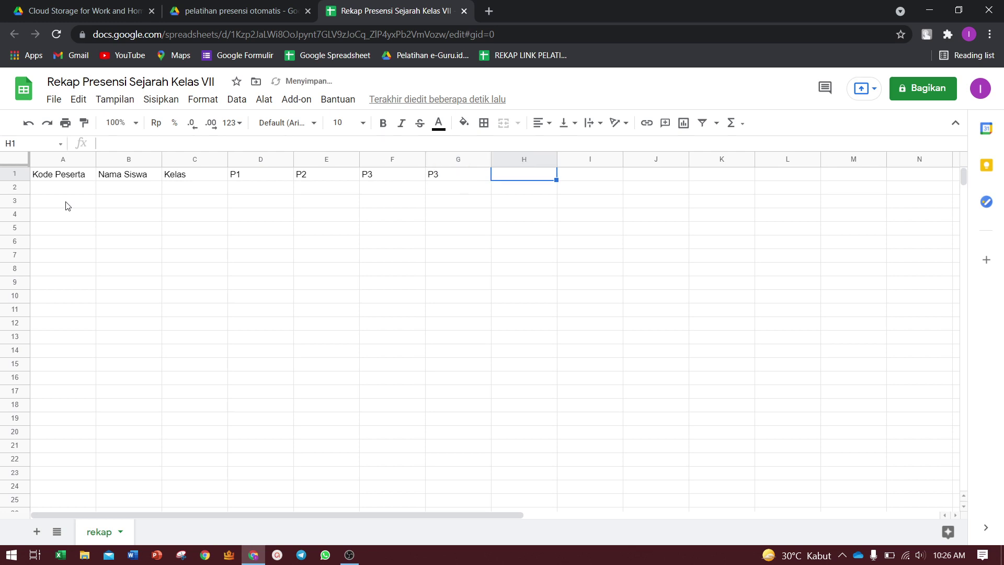
key(Left)
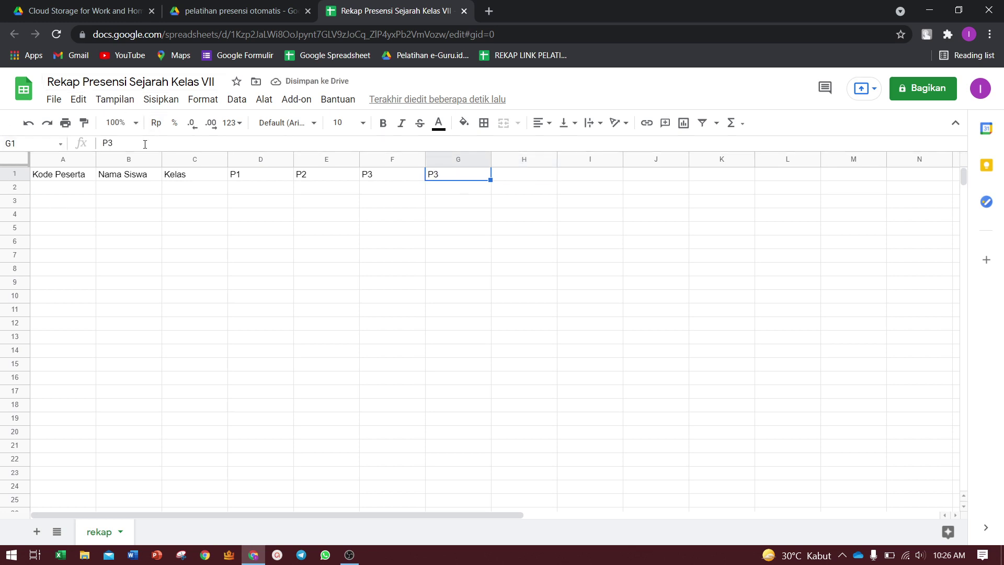
click(145, 144)
key(BackSpace)
text(4)
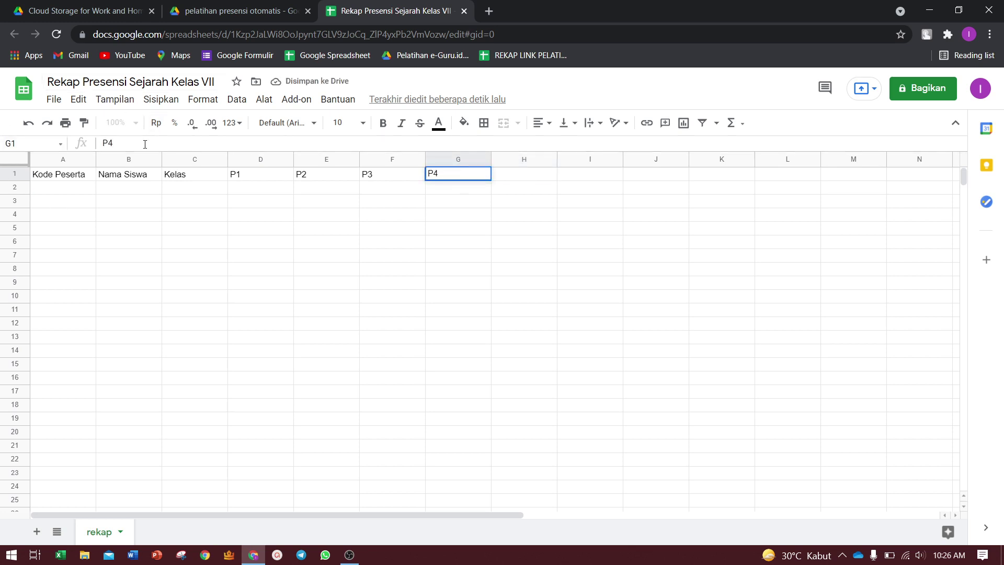
key(Tab)
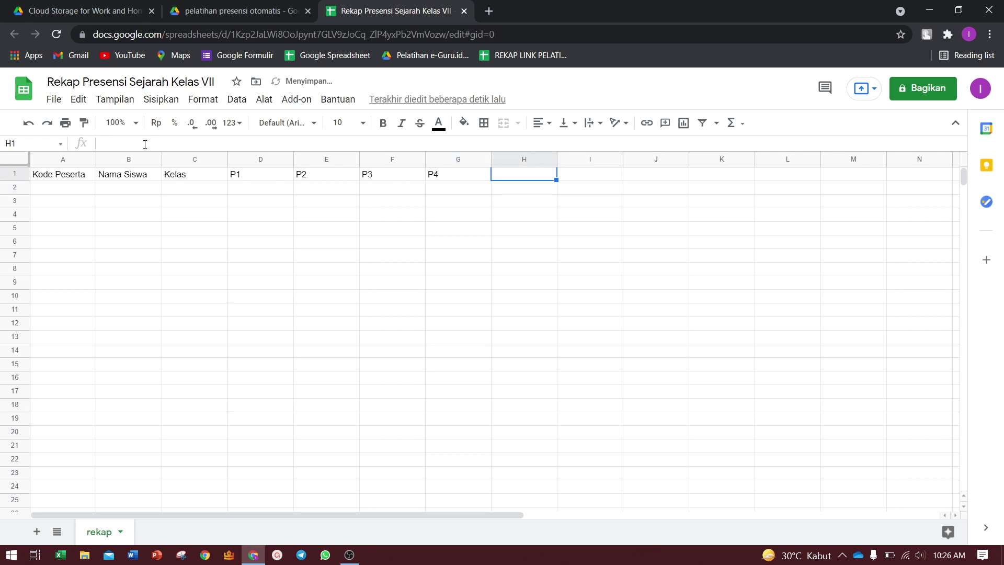
text(P)
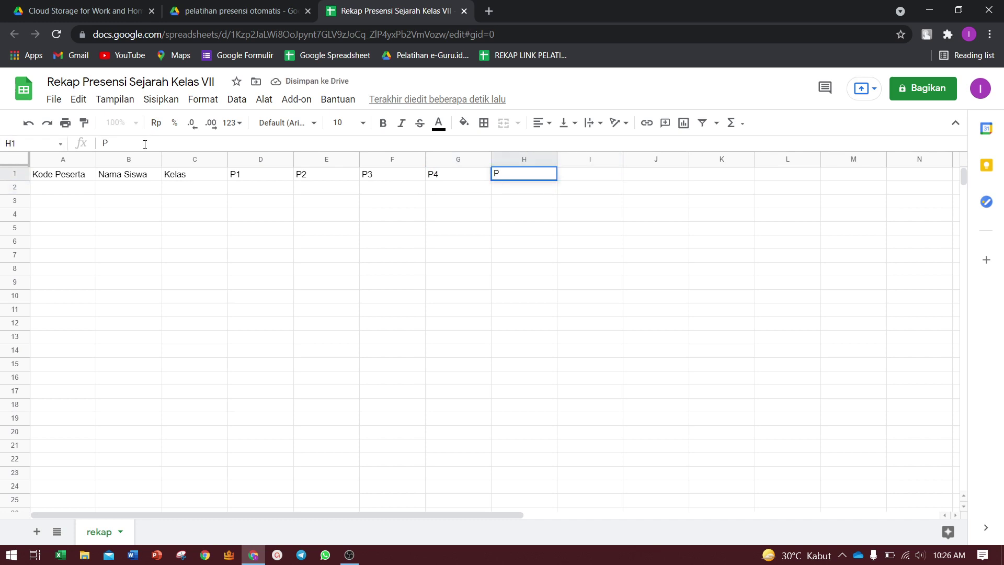
text(5)
click(595, 180)
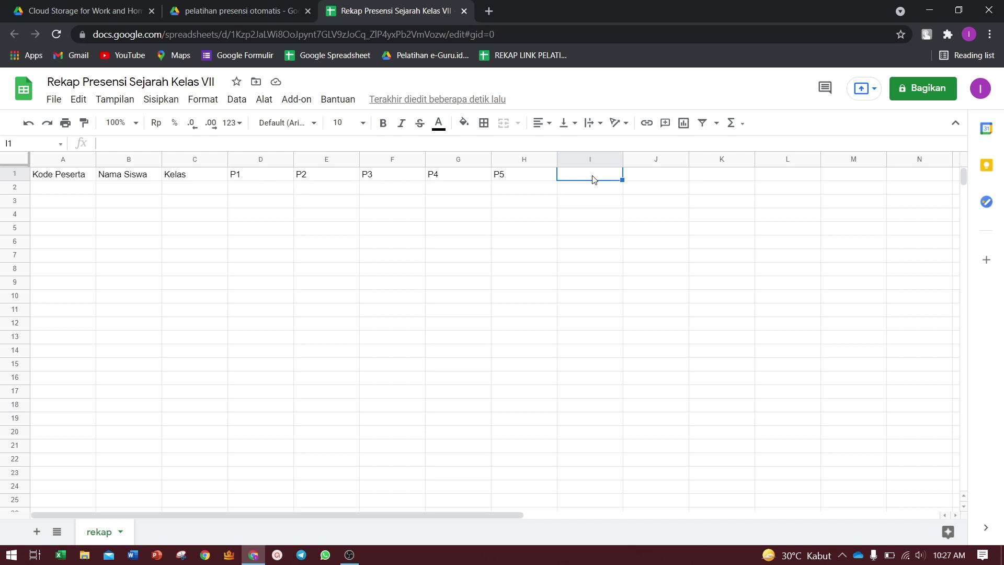
- Auto-fit columns D, E, F, G and H to their short P1–P5 headings
key(Right)
key(Right)
key(Right)
key(Right)
key(Right)
key(Right)
key(Right)
key(Right)
key(Right)
key(Left)
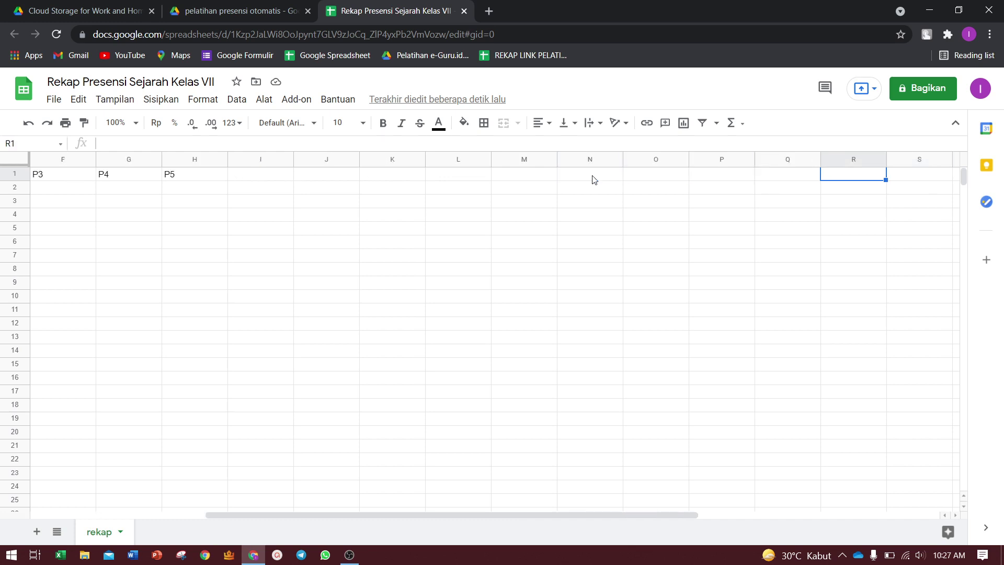
key(Left)
key(Left)
key(Left)
key(Left)
key(Left)
key(Left)
key(Left)
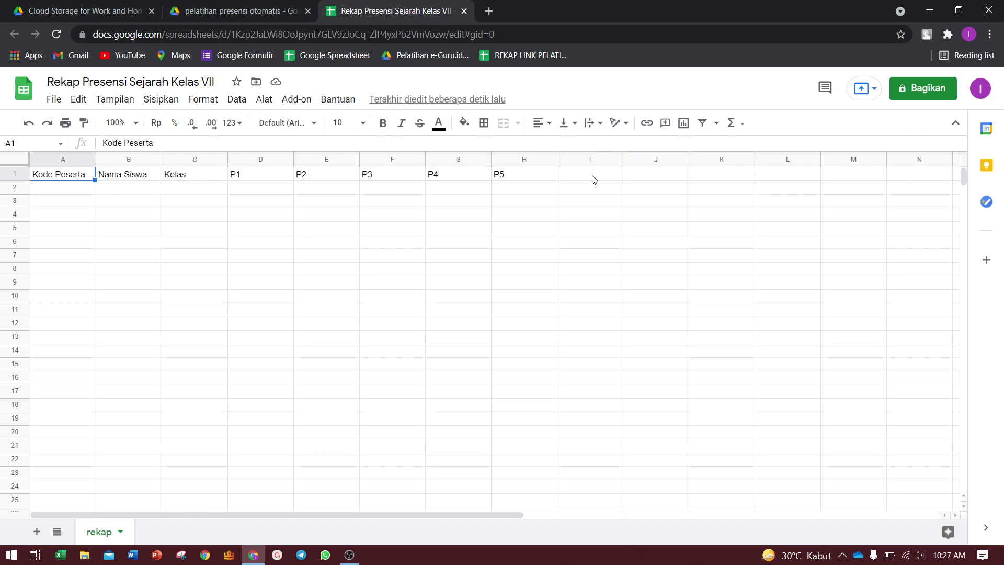
double_click(293, 158)
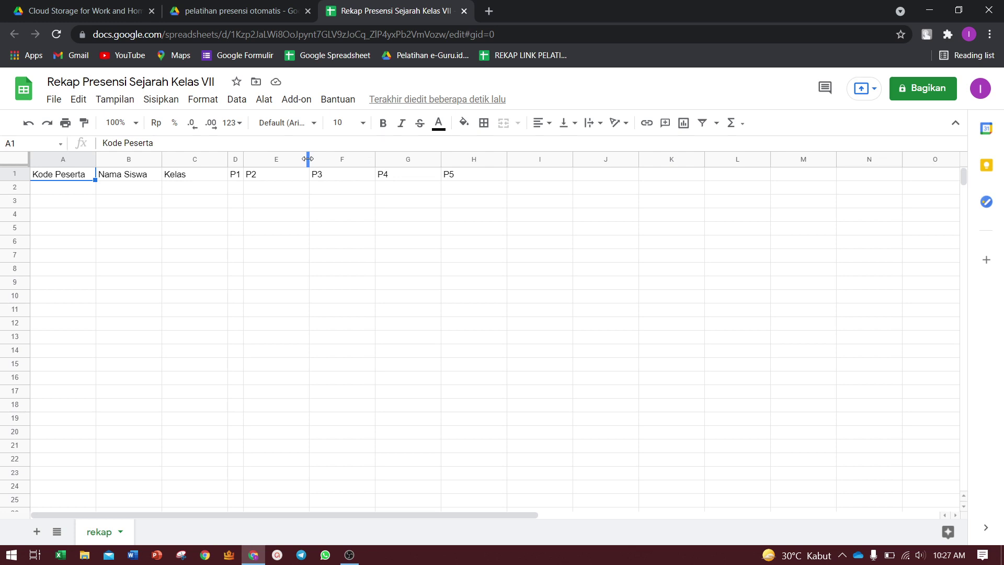
double_click(308, 159)
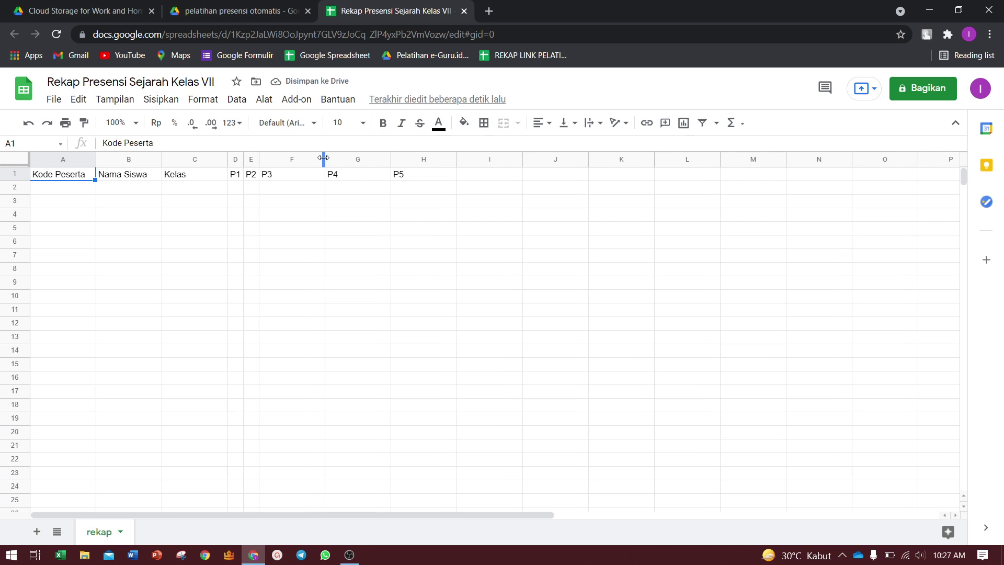
click(324, 157)
drag(324, 158, 285, 172)
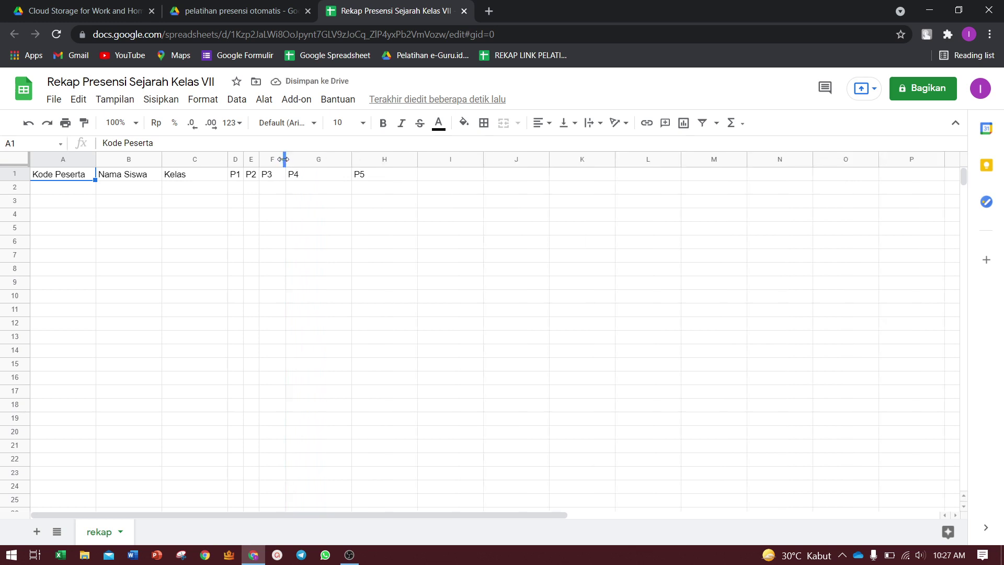
double_click(284, 159)
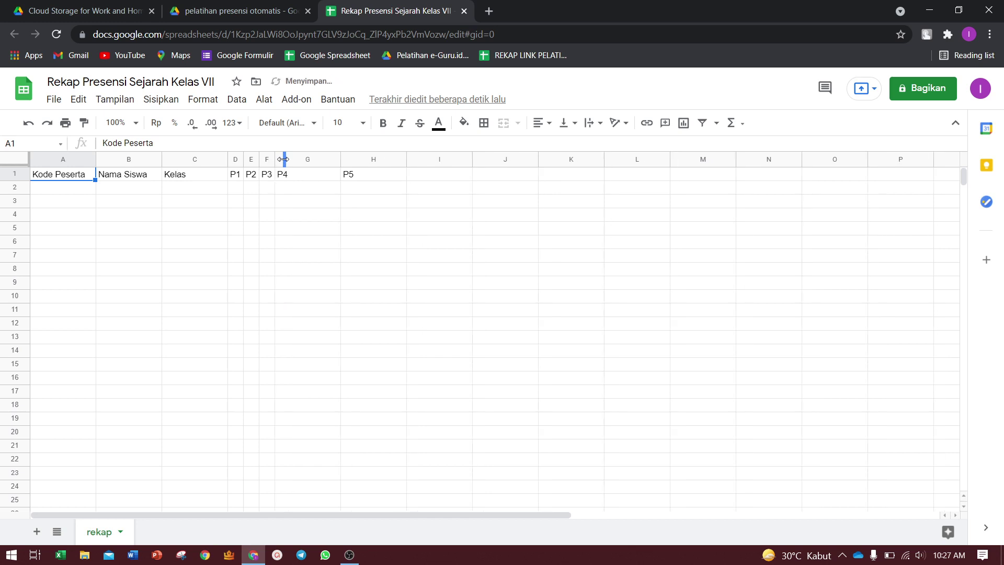
drag(339, 159, 340, 160)
double_click(339, 160)
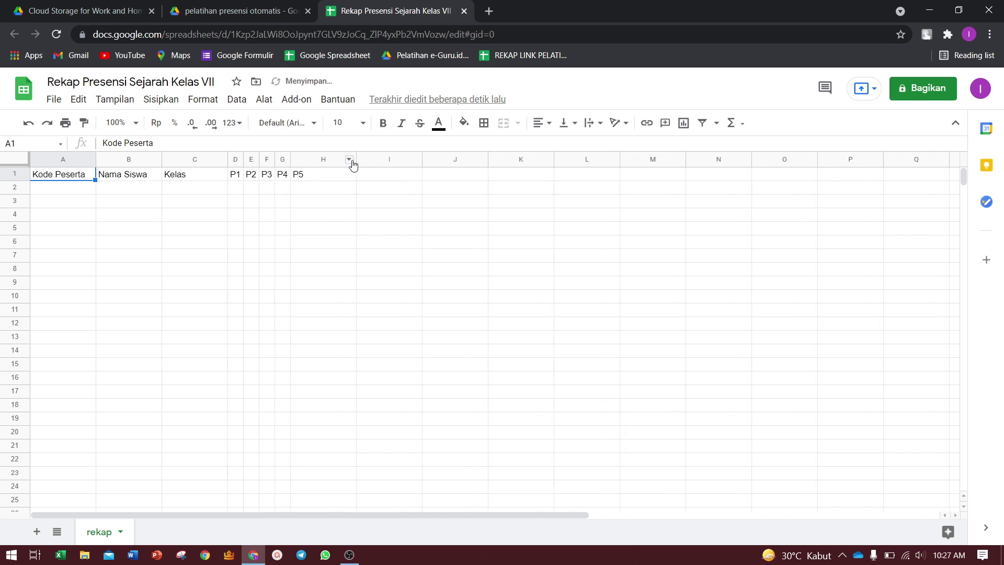
drag(354, 160, 354, 160)
double_click(354, 160)
- Enter P6, P7, P8, P9 and P10 across cells I1 to M1
click(336, 177)
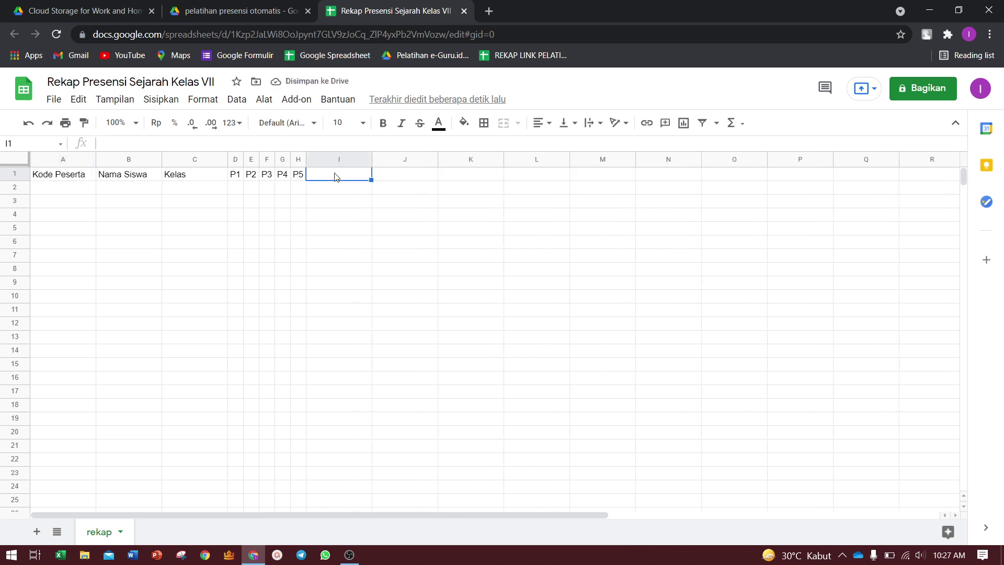
text(P)
text(6)
key(Tab)
text(P)
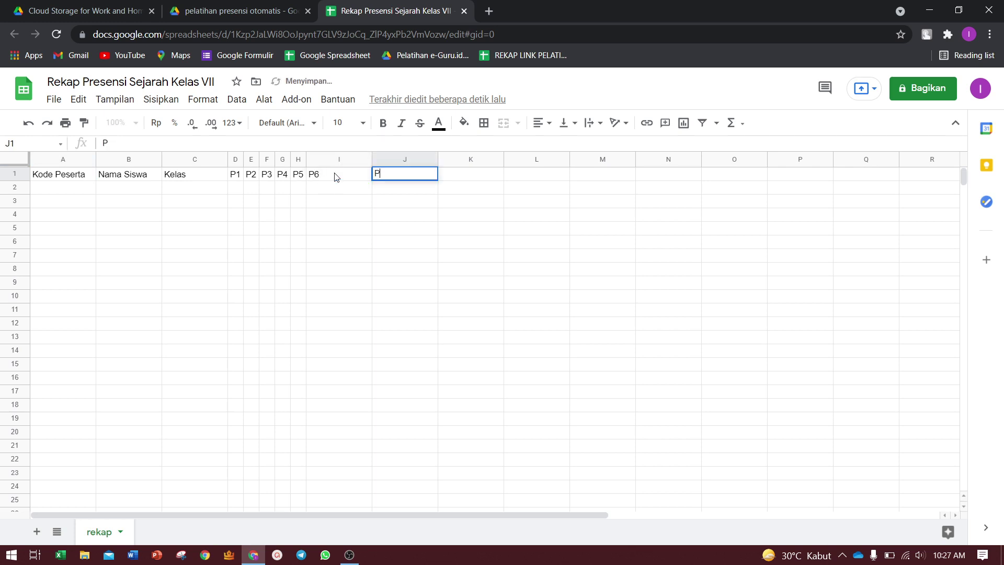
text(7)
key(Tab)
text(P)
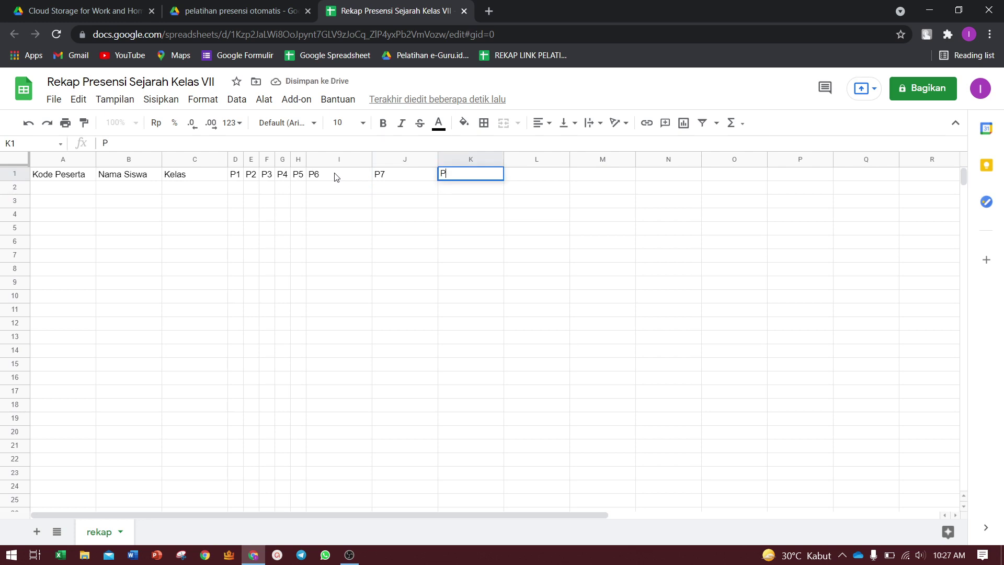
text(8)
key(Tab)
text(P9)
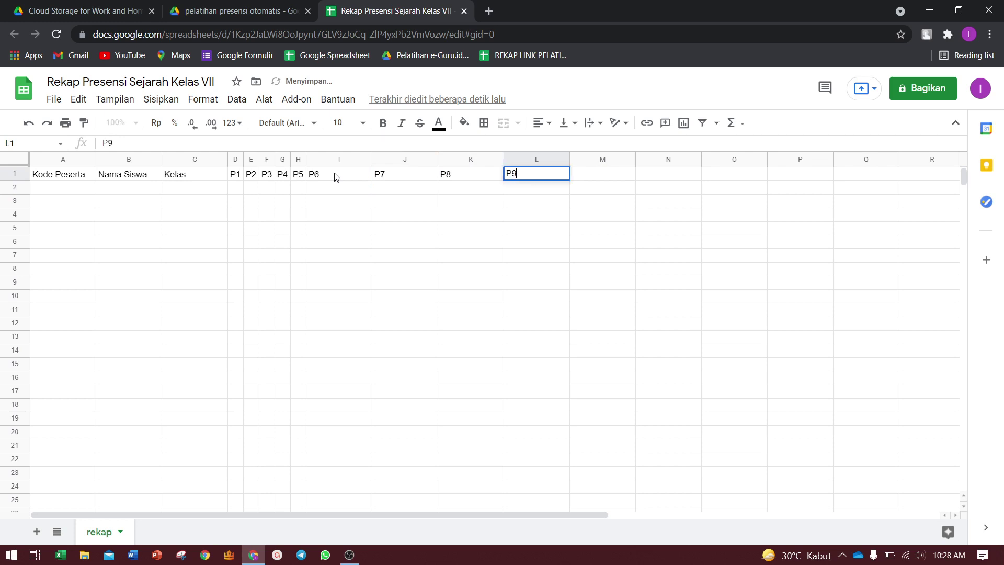
key(Tab)
text(P)
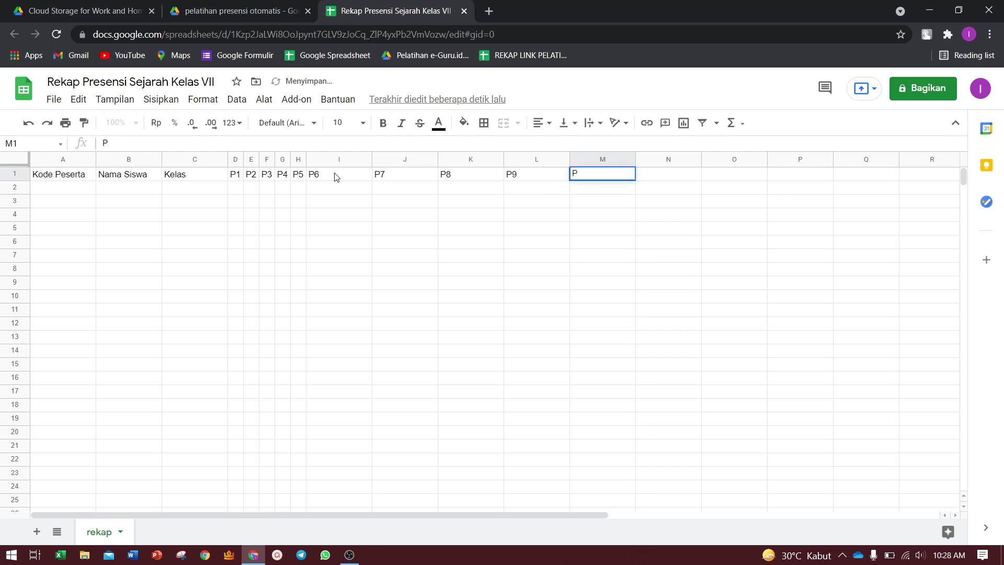
text(10)
- Auto-fit columns I, J, K, L and M to the P6–P10 headings
double_click(372, 153)
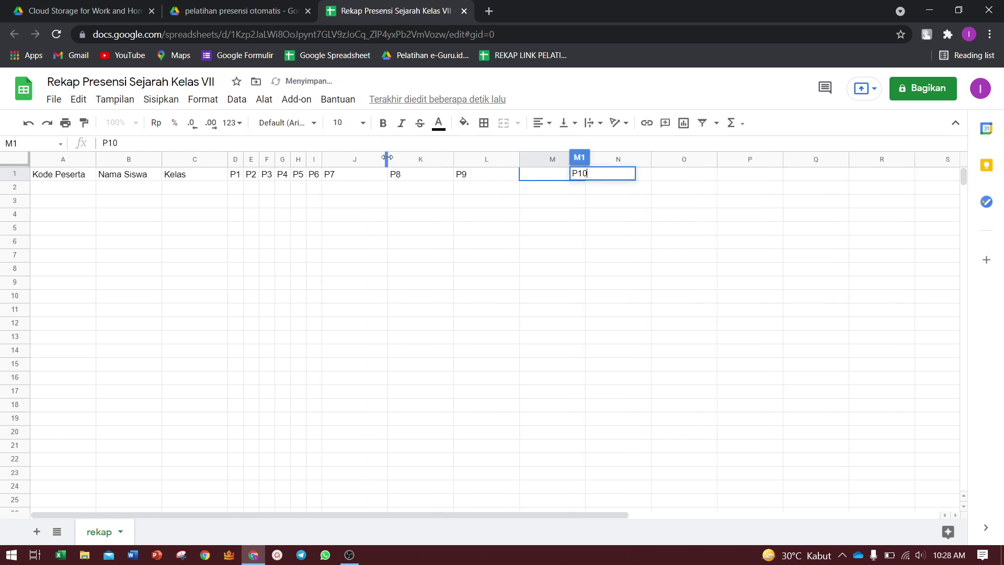
click(387, 157)
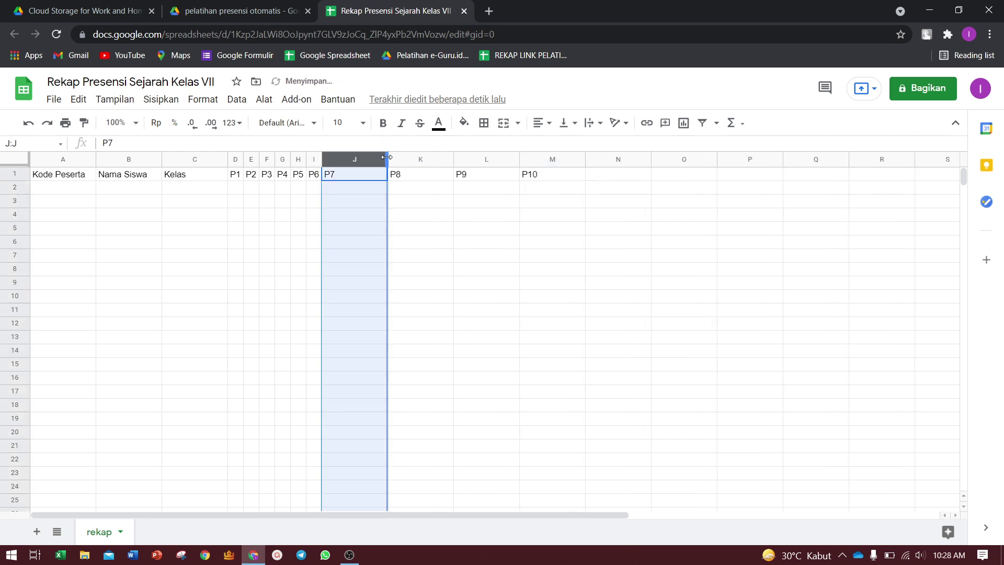
double_click(387, 157)
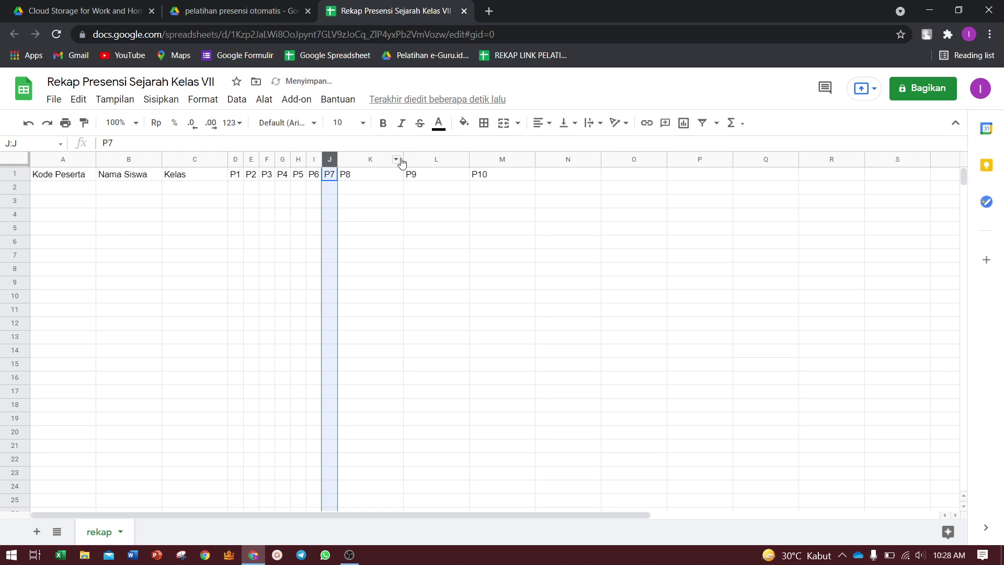
double_click(403, 157)
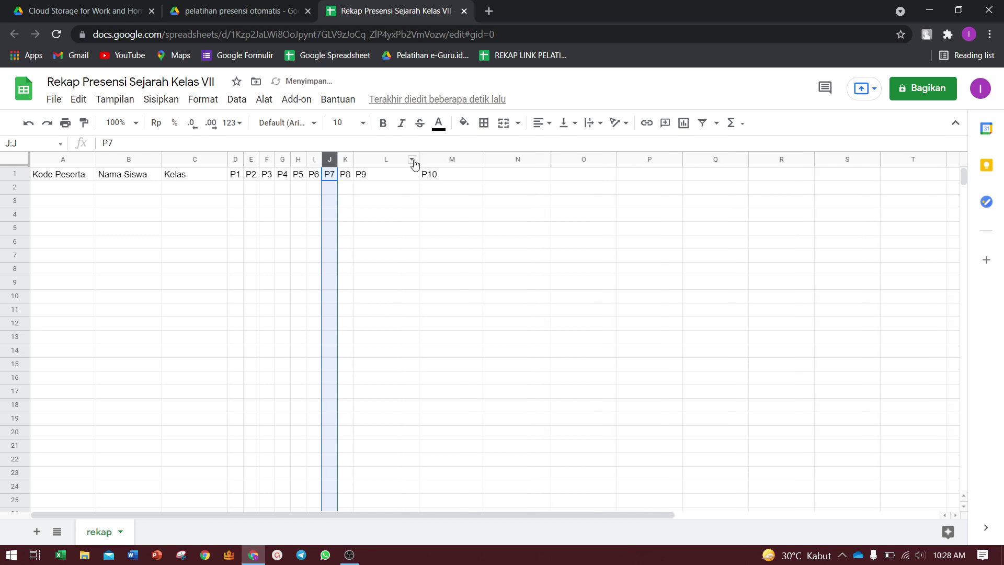
double_click(418, 158)
double_click(433, 159)
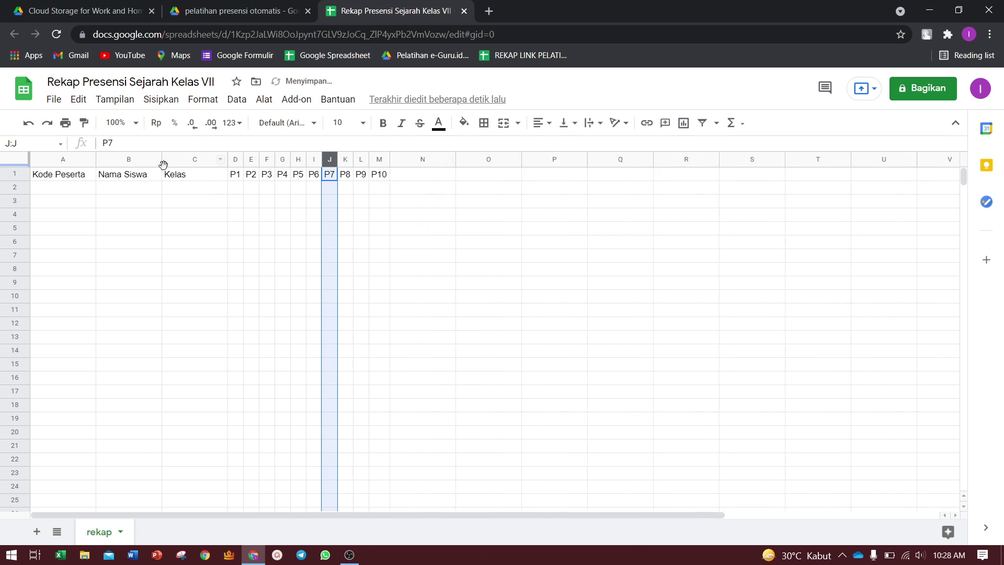
drag(80, 175, 219, 175)
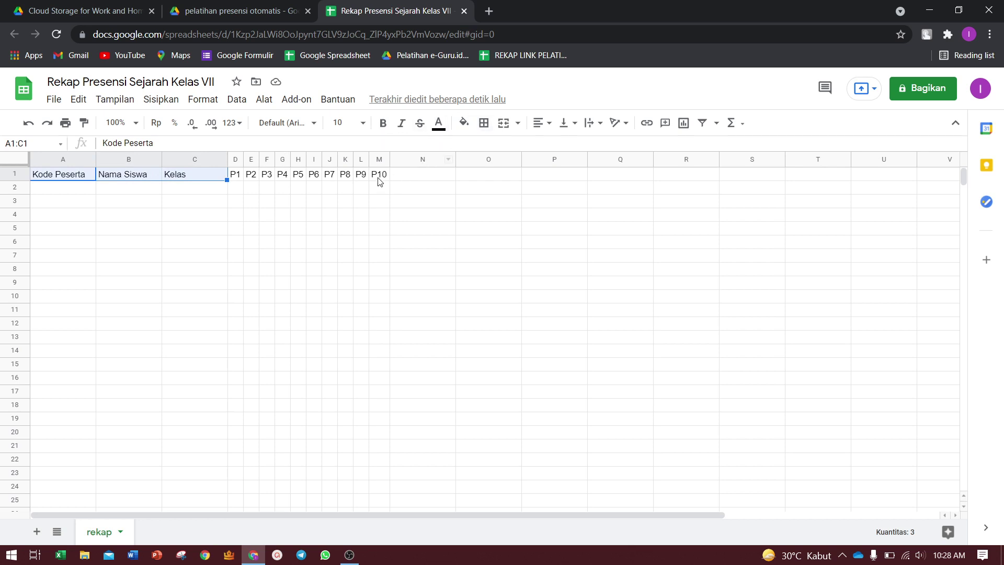
- Make the header cells A1 through M1 bold and horizontally centred
click(396, 177)
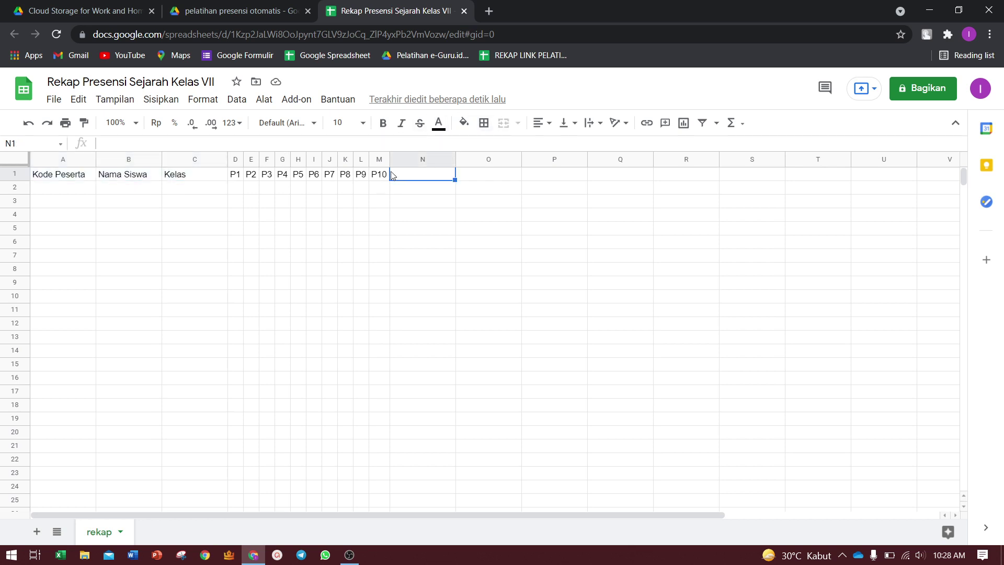
click(384, 176)
drag(383, 176, 42, 176)
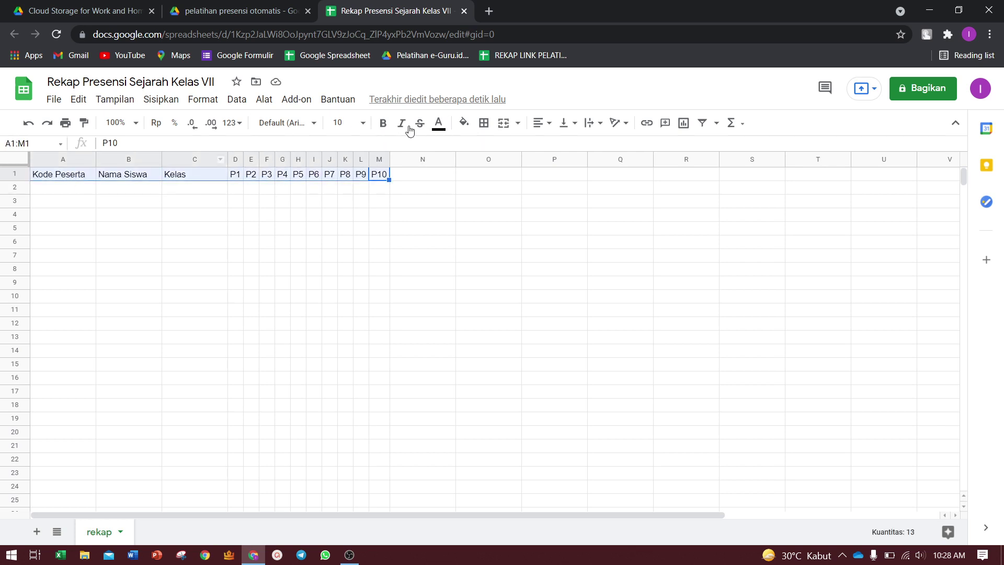
click(547, 126)
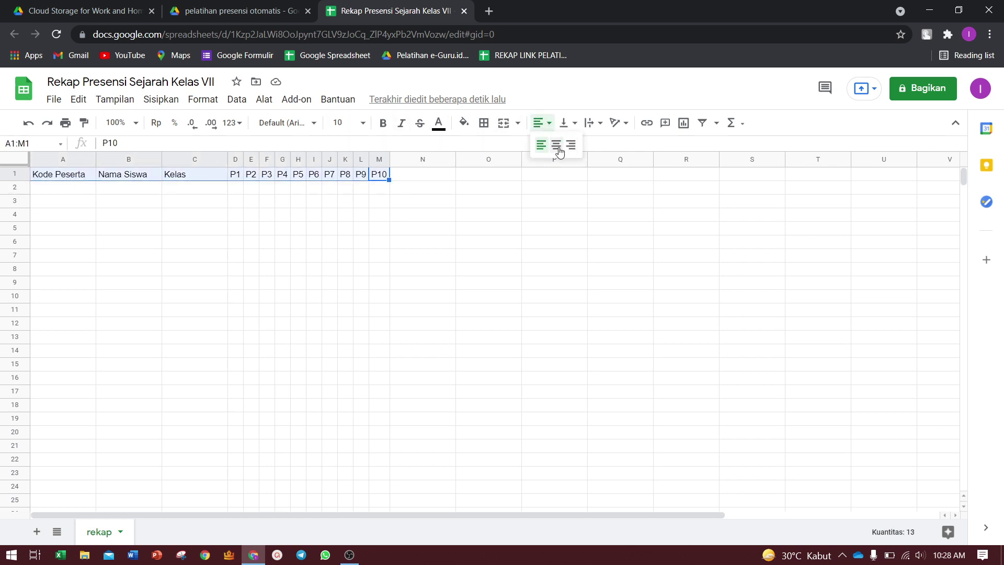
click(556, 144)
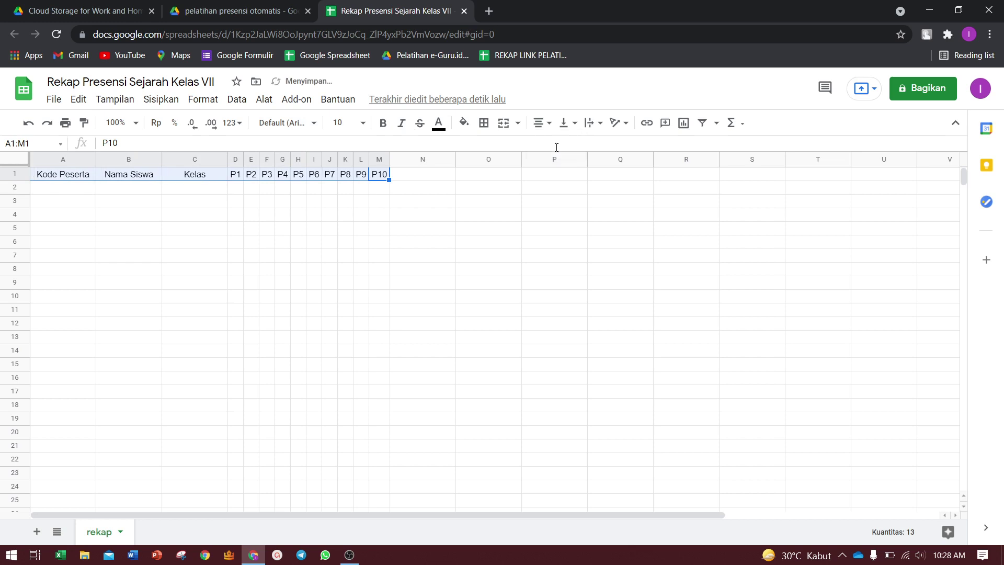
click(384, 123)
click(287, 257)
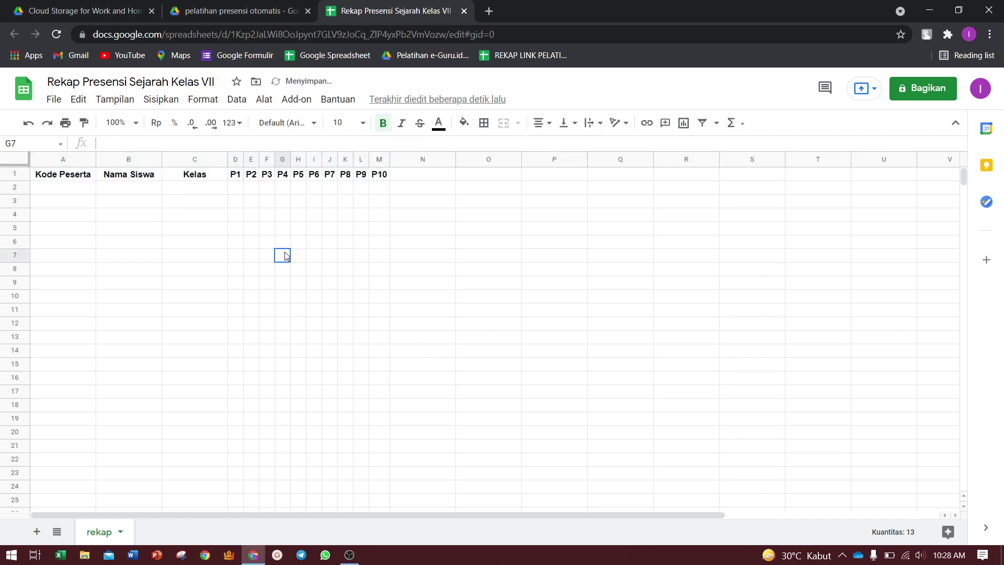
click(106, 192)
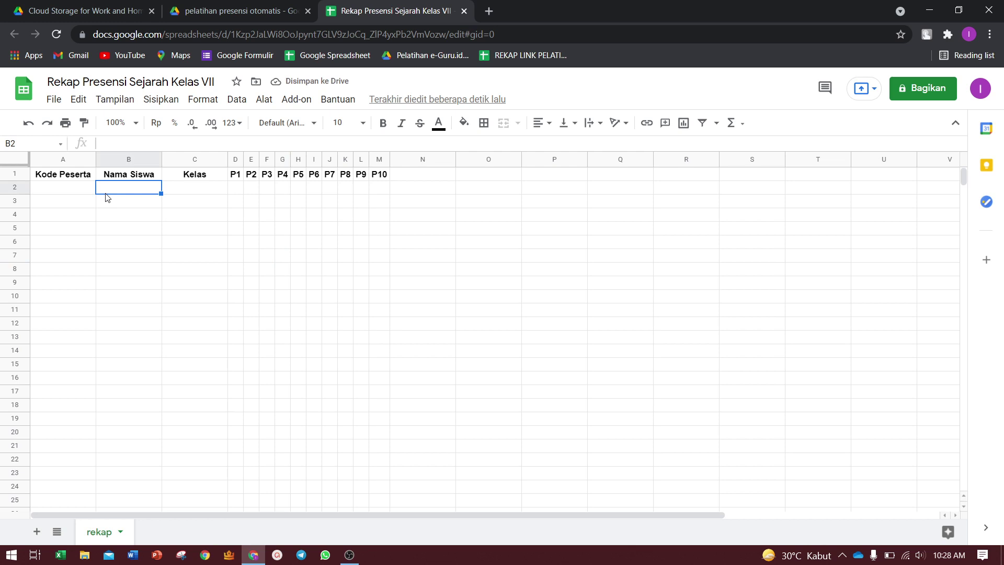
- Enter the header 'Keterangan' in cell N1
key(Up)
key(Left)
key(Down)
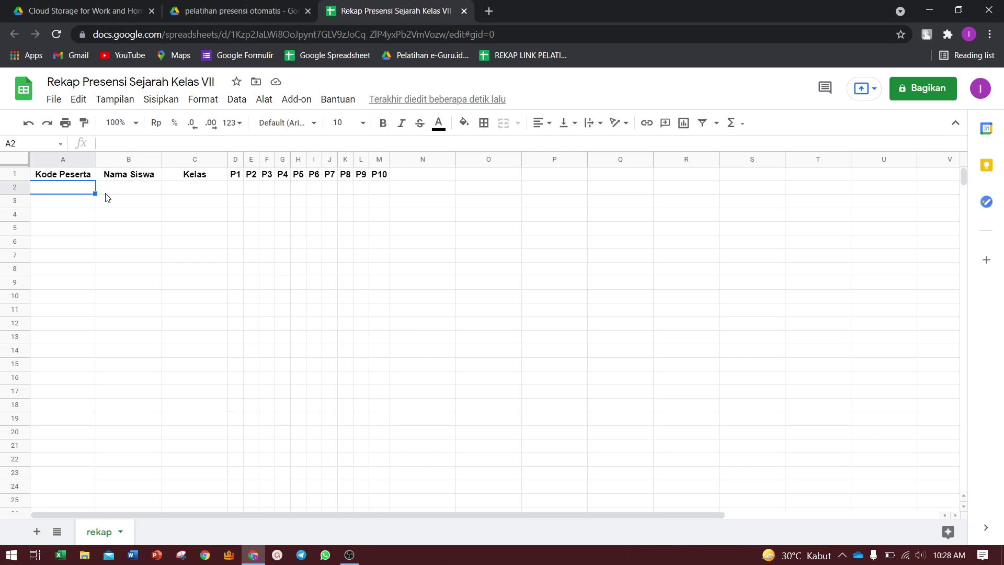
click(423, 176)
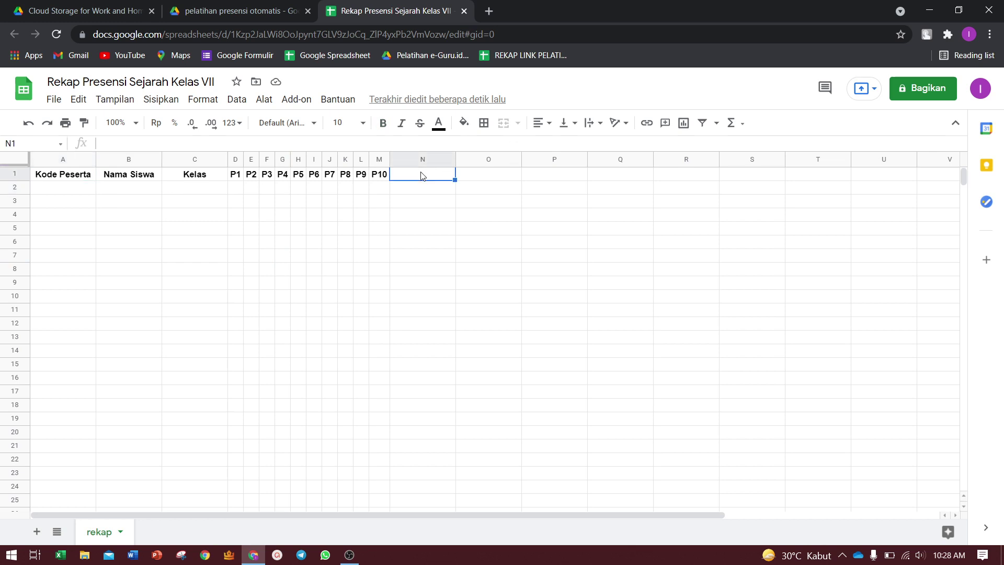
text(Kete)
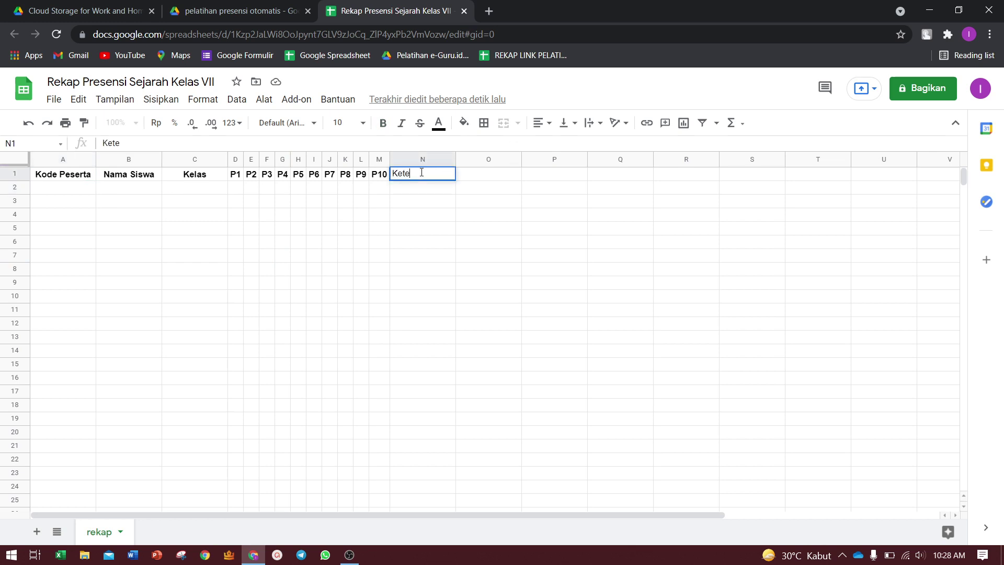
text(ranga)
key(Right)
key(Right)
key(Left)
key(Left)
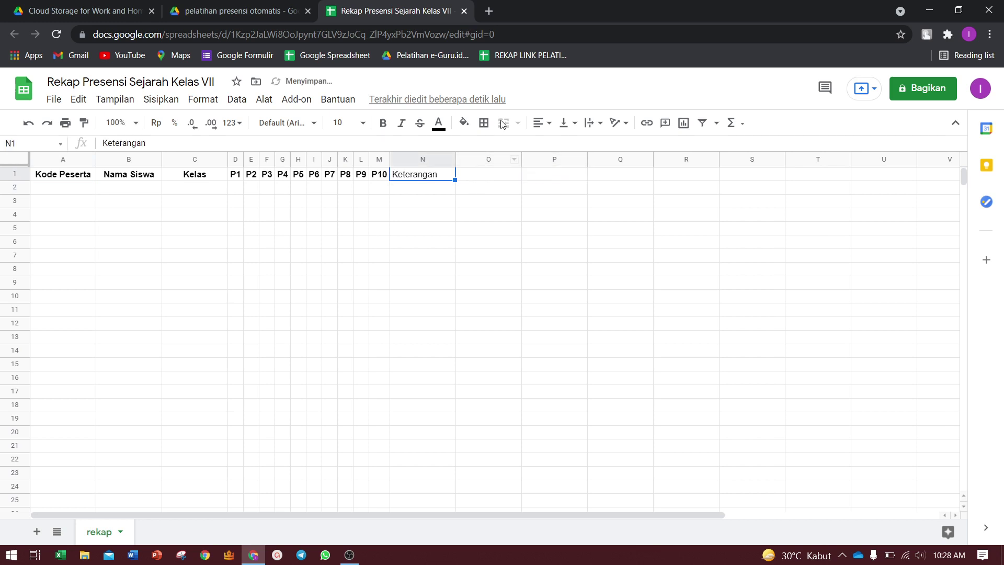
- Centre and bold the Keterangan header in N1
click(541, 122)
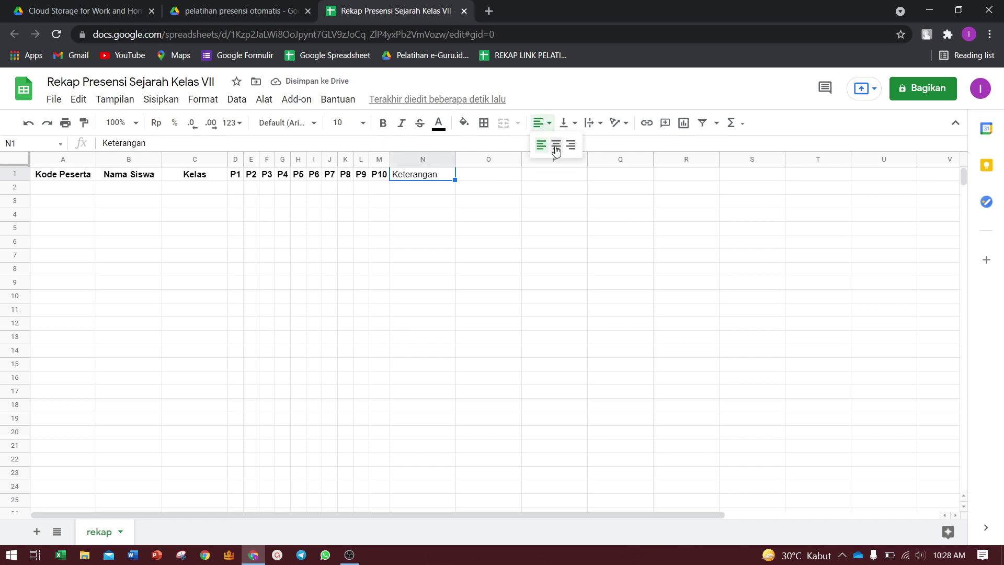
click(556, 145)
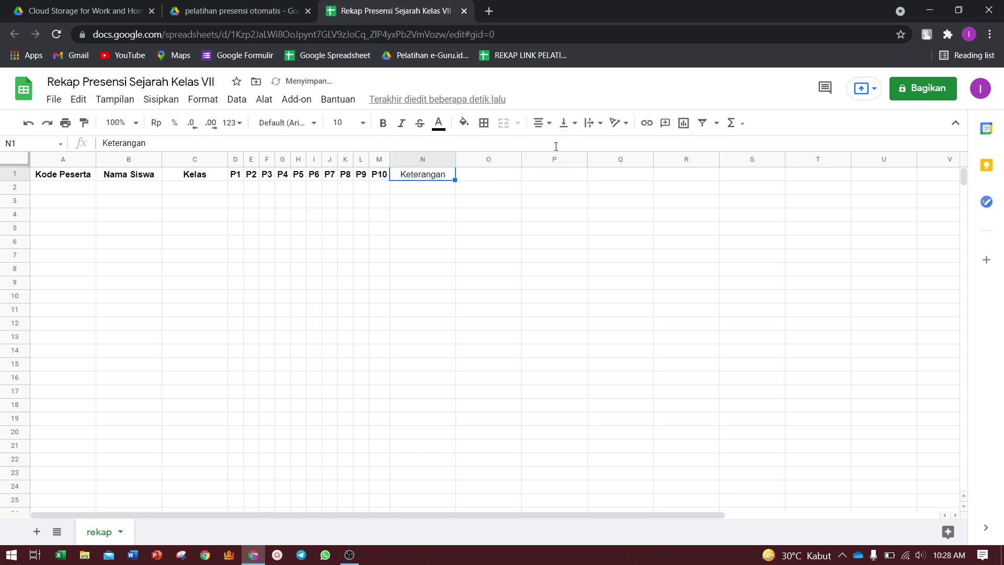
click(383, 125)
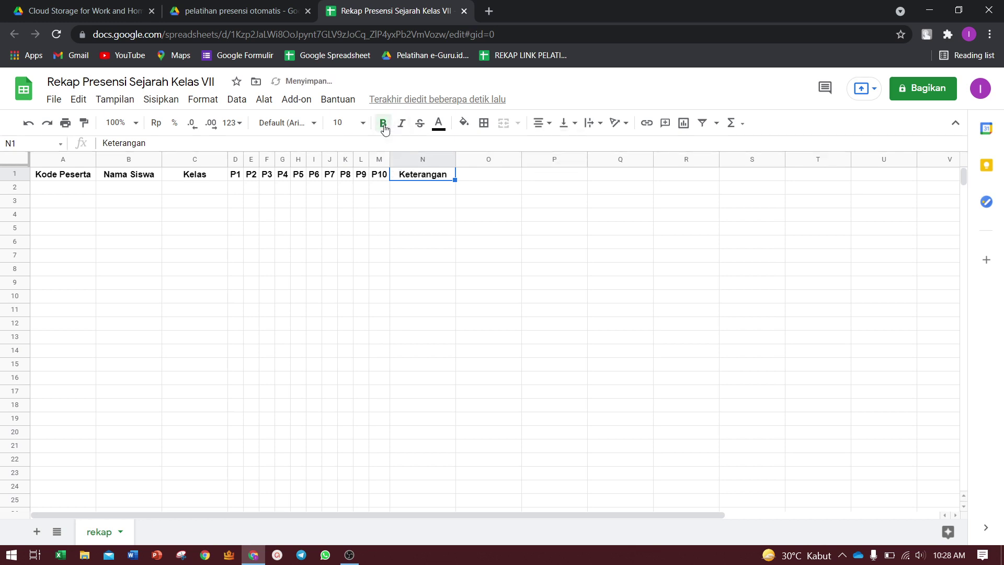
click(419, 201)
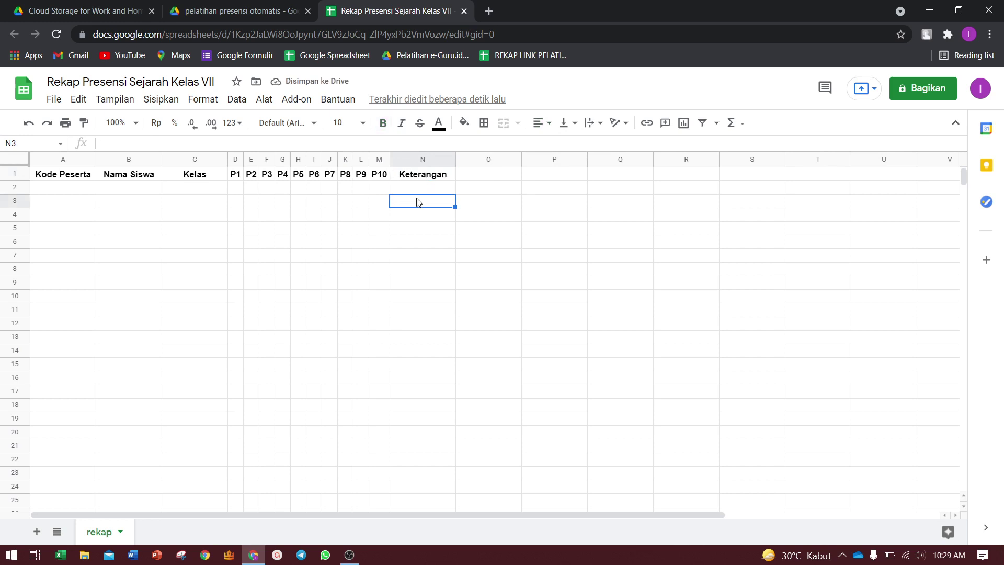
click(367, 145)
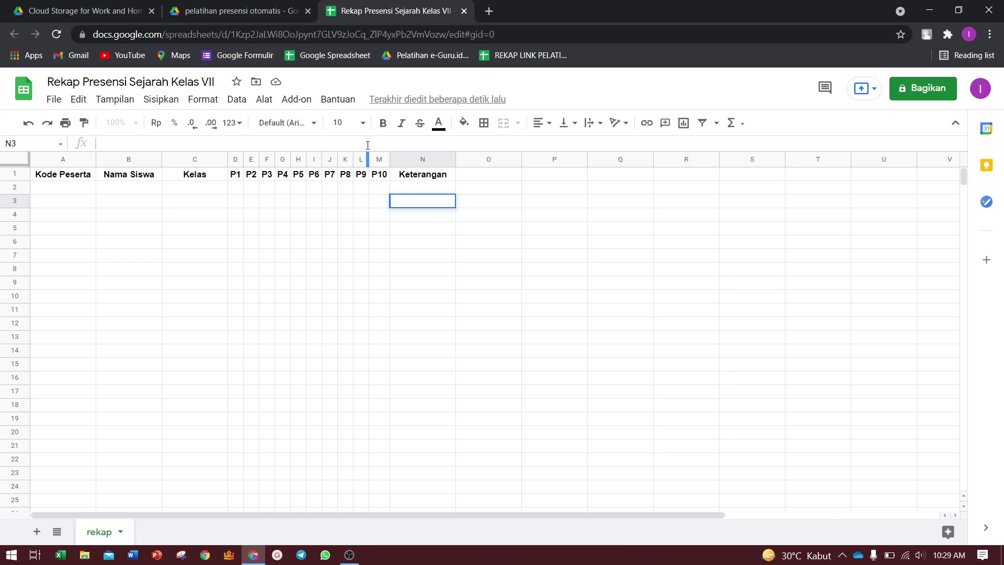
text(17)
text( sakit, )
text(21)
text( izin)
key(Return)
key(Up)
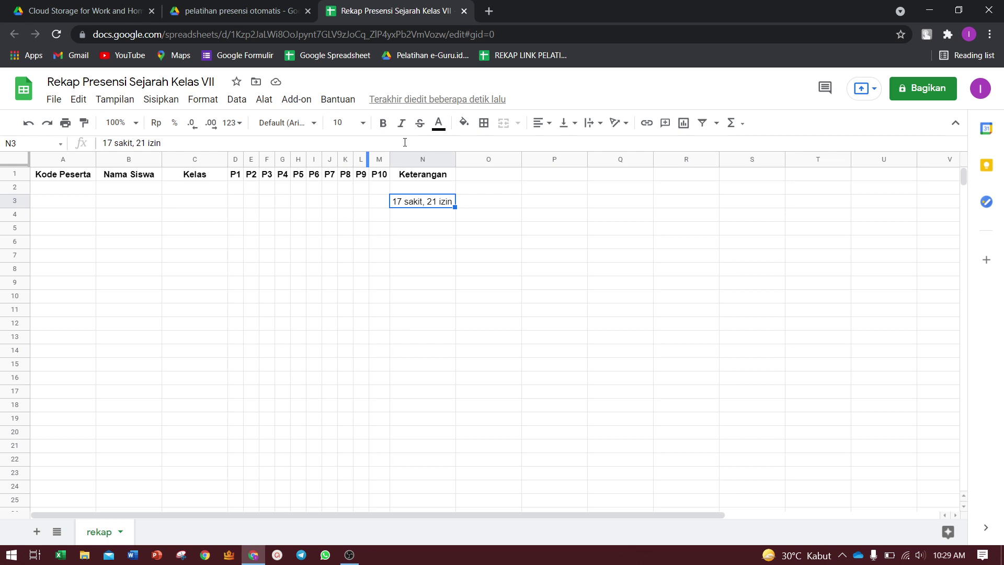
key(Delete)
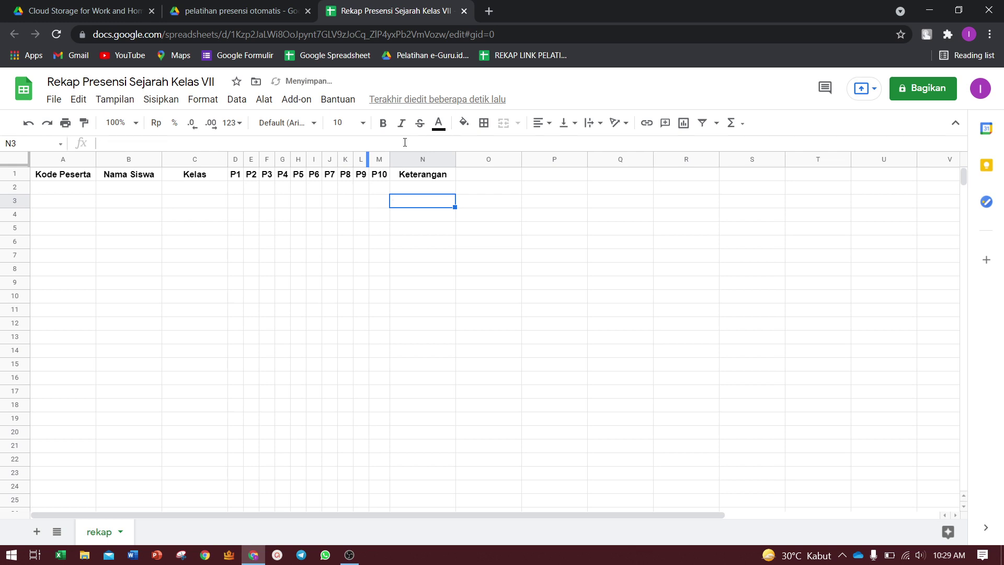
key(Left)
key(Left)
key(Left)
key(Left)
key(Left)
key(Left)
key(Left)
key(Left)
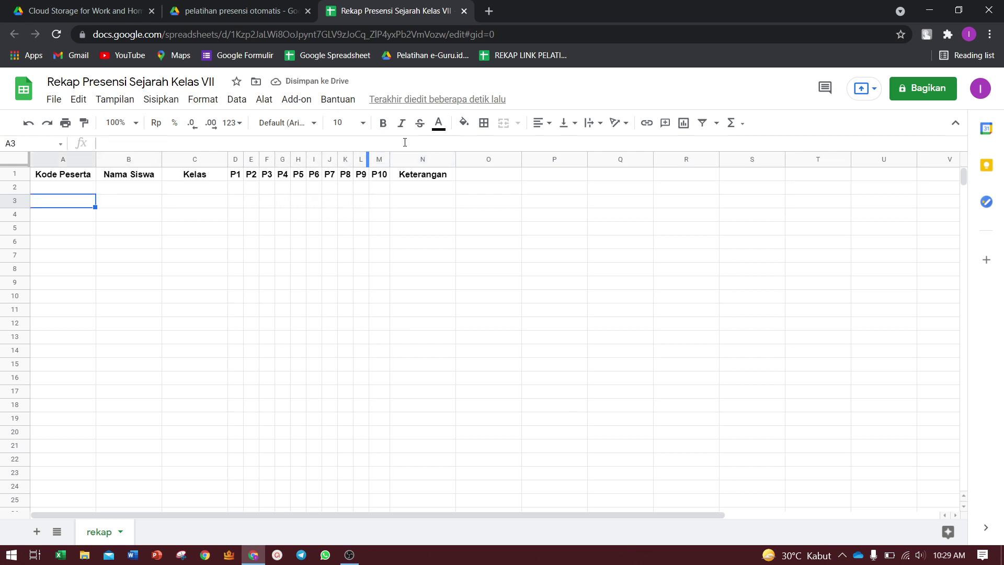
key(Up)
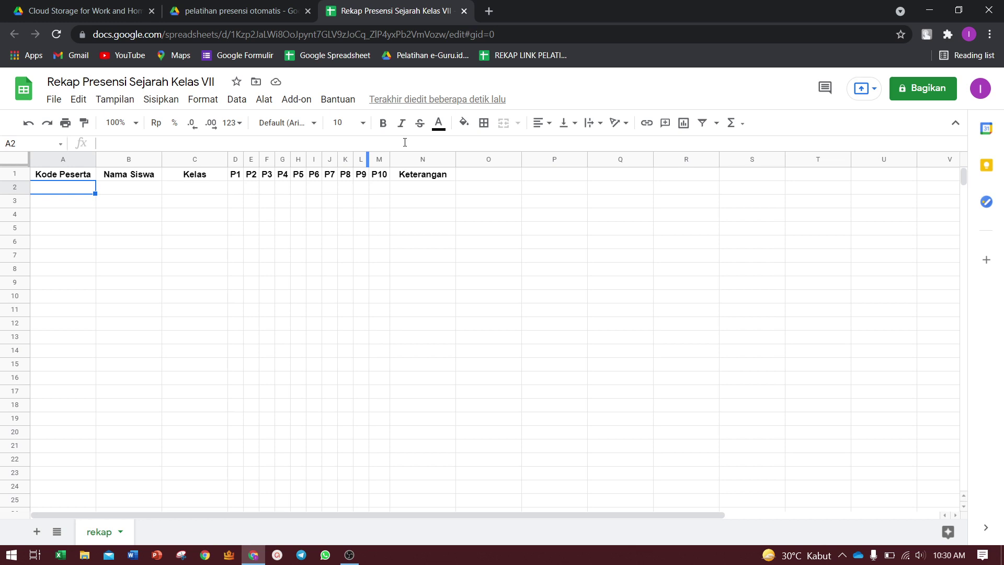
- Enter code S001 in A2, correcting the mistyped P001, and S002 in A3
text(P)
text(001)
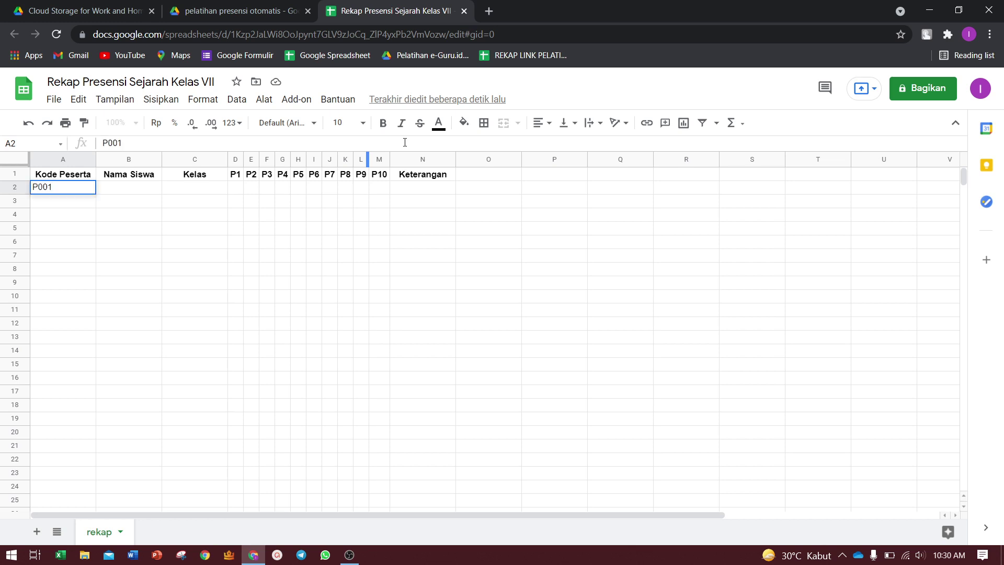
key(Return)
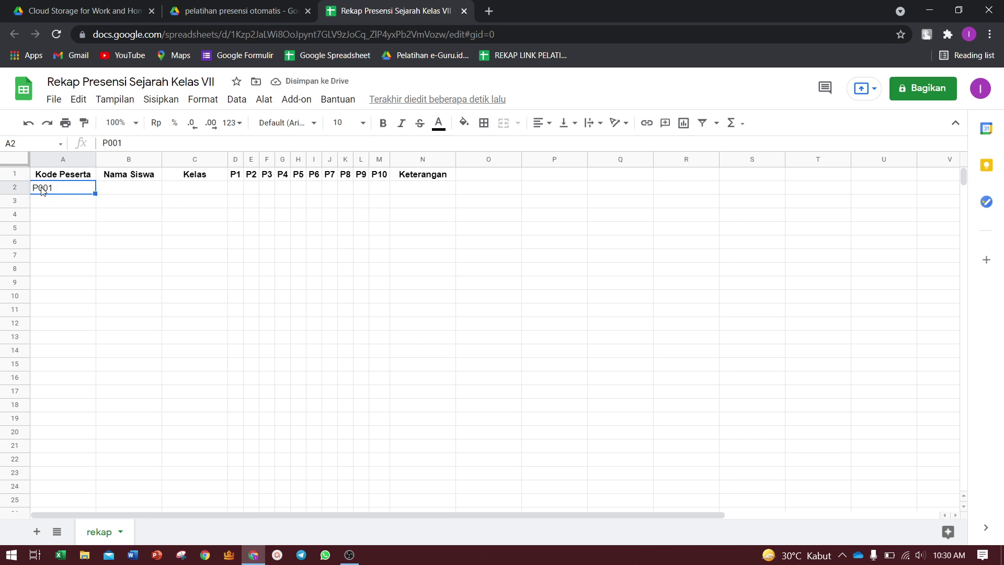
double_click(42, 187)
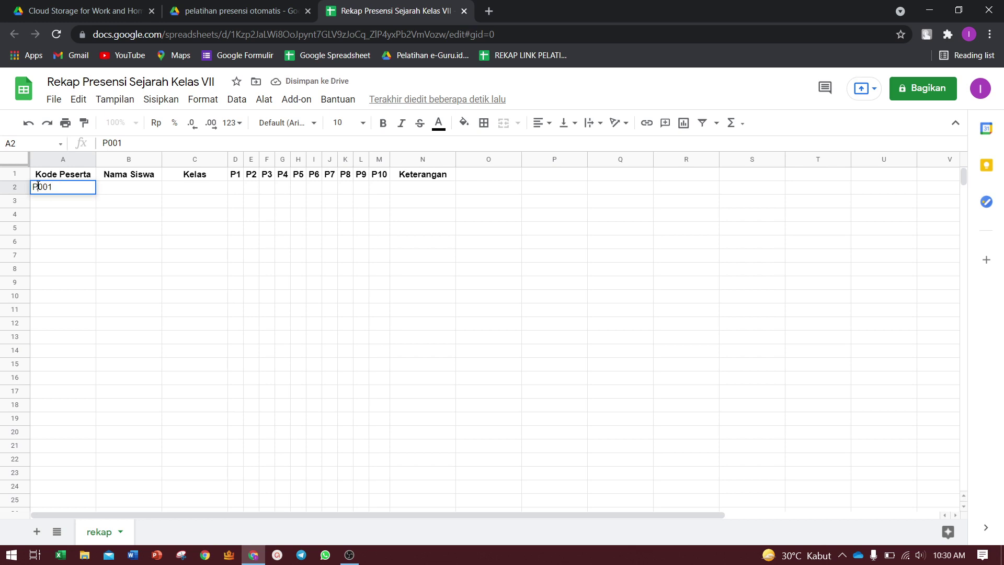
click(38, 187)
key(BackSpace)
text(S)
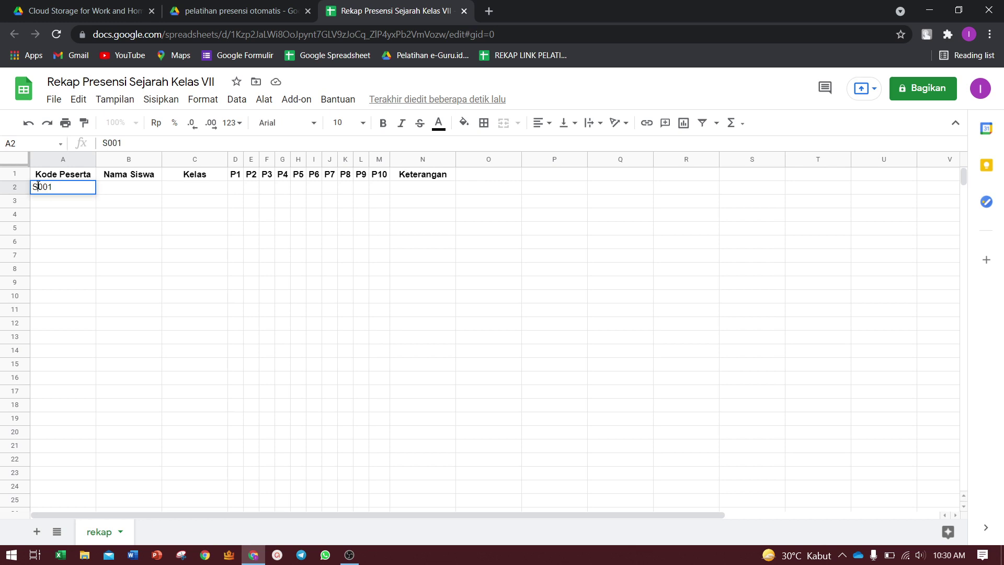
key(Return)
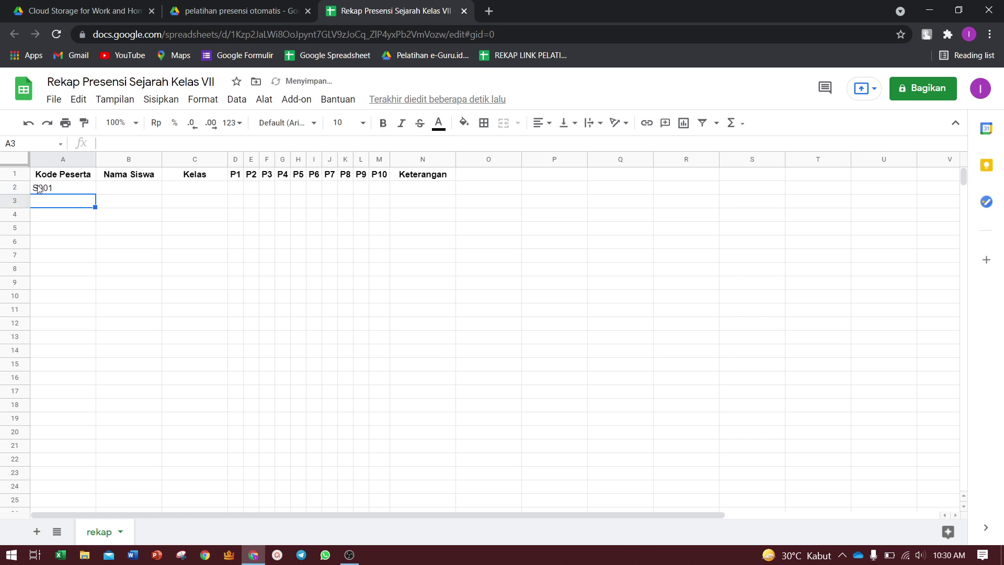
text(S)
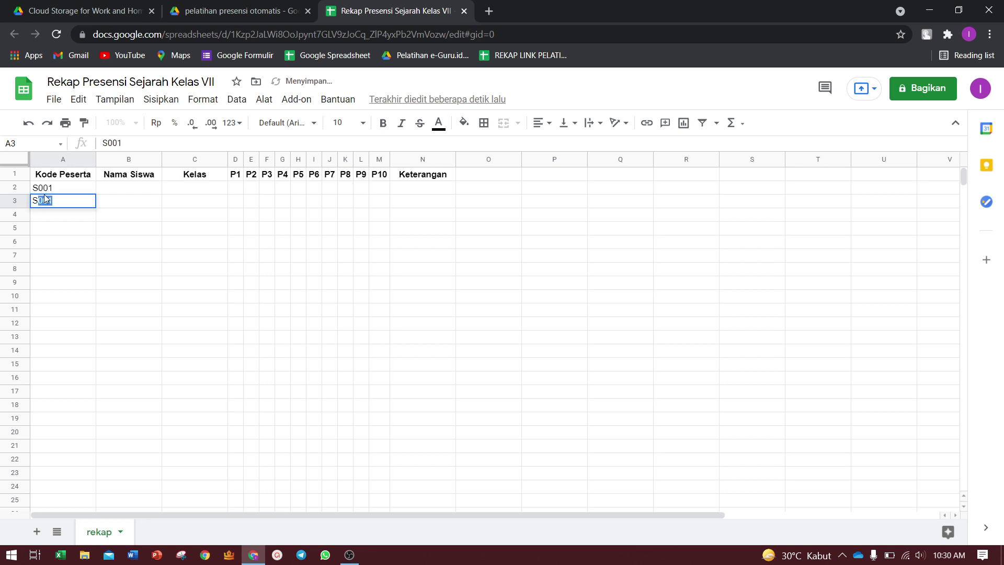
text(002)
key(Return)
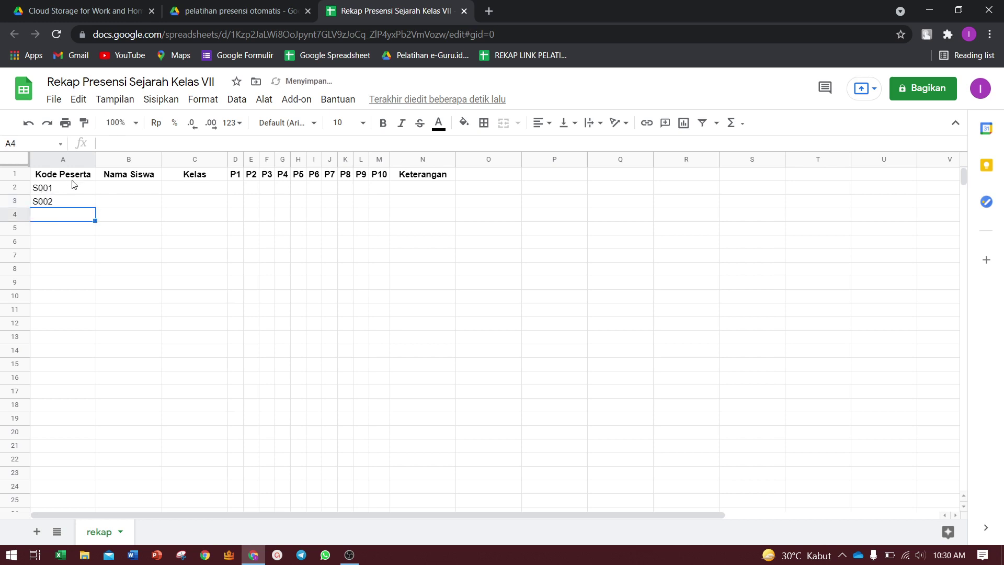
- Fill the code series from S001–S002 down to S010 in A11
click(72, 188)
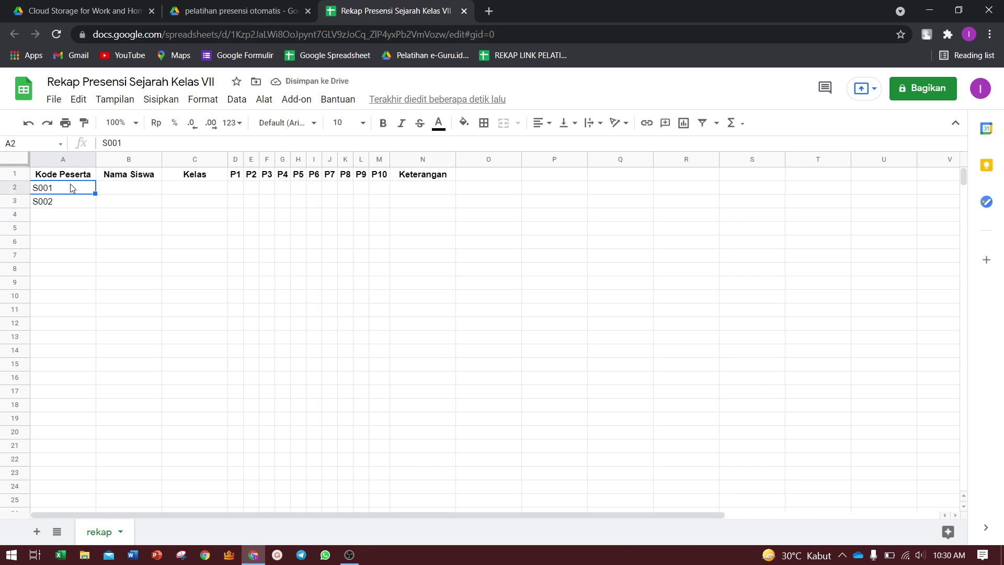
key(shift+Down)
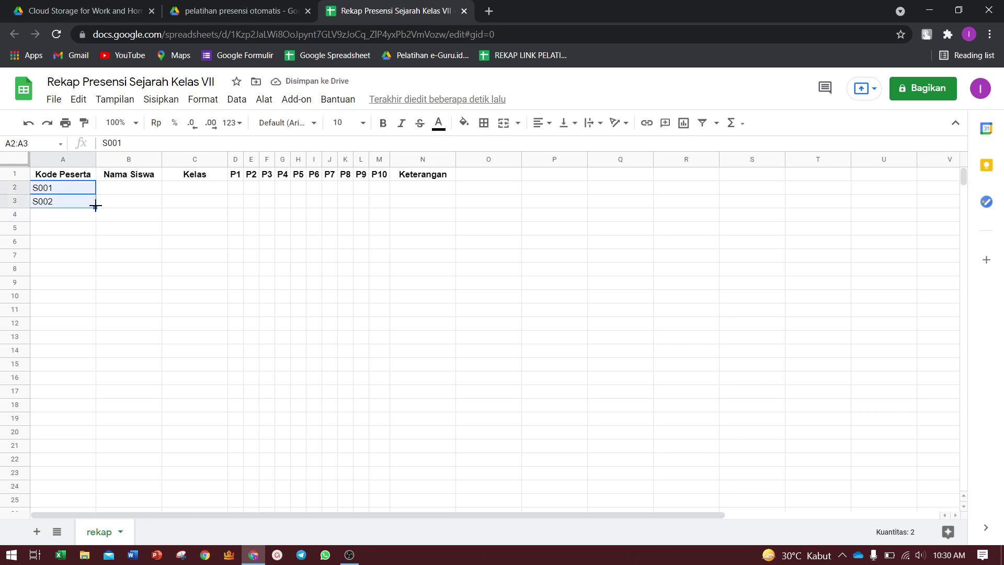
drag(95, 205, 91, 319)
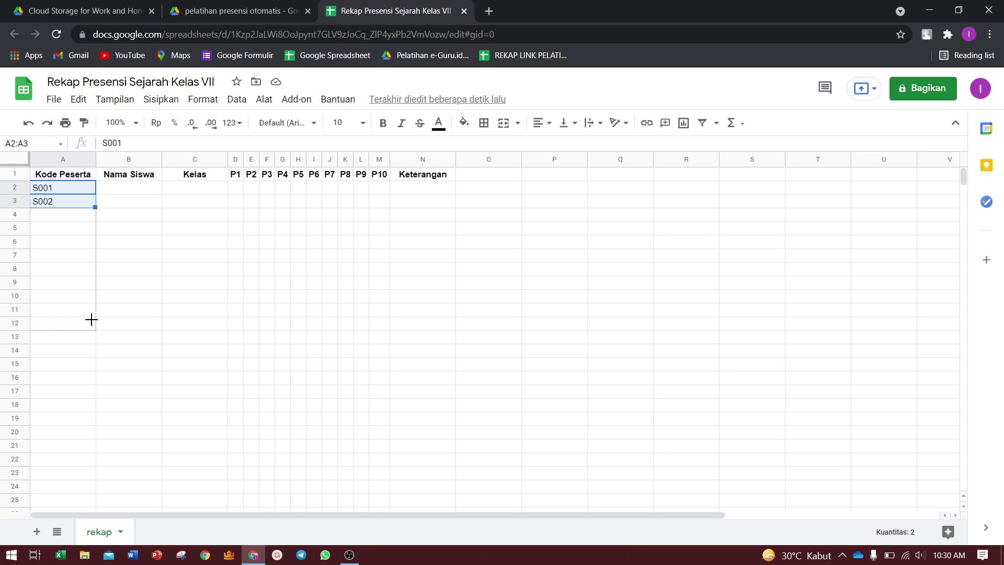
drag(91, 320, 92, 318)
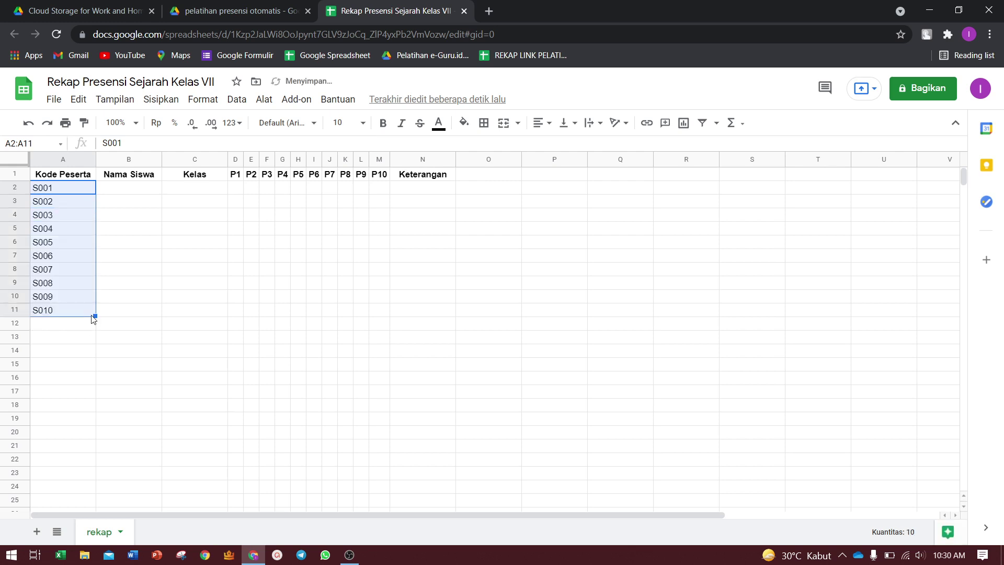
click(124, 189)
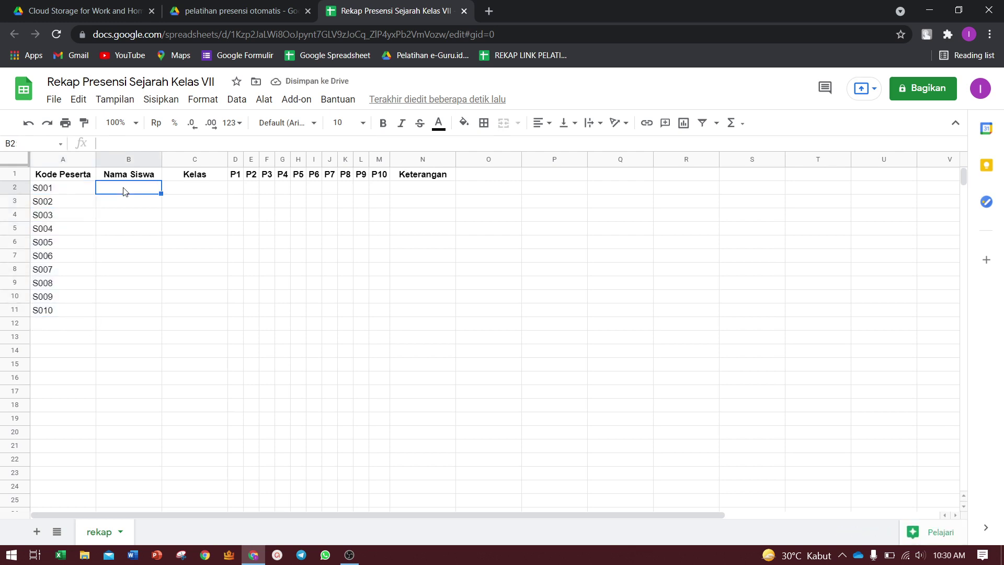
- Centre-align all content in columns A through N
mouse_move(63, 159)
drag(60, 162, 195, 173)
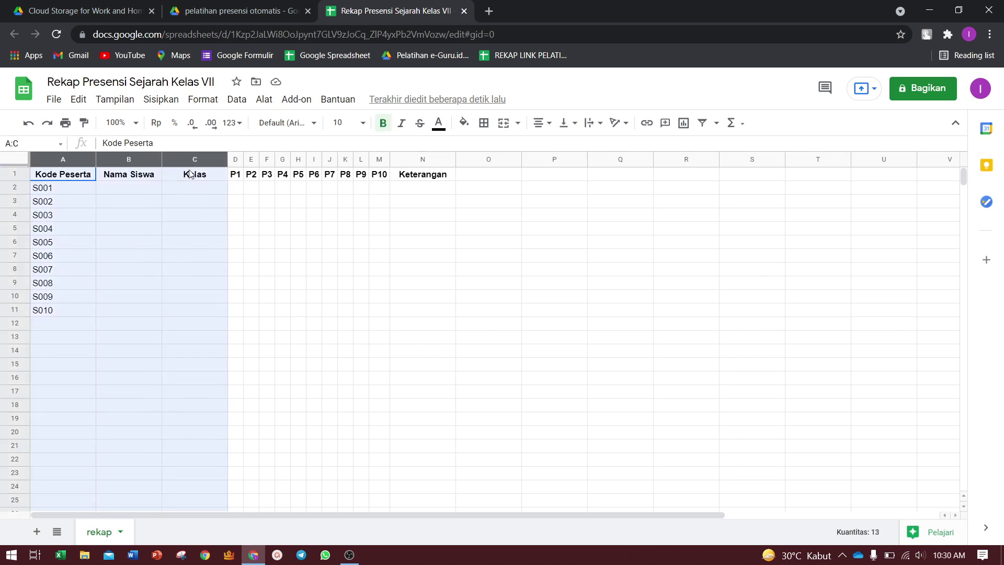
drag(270, 165, 423, 160)
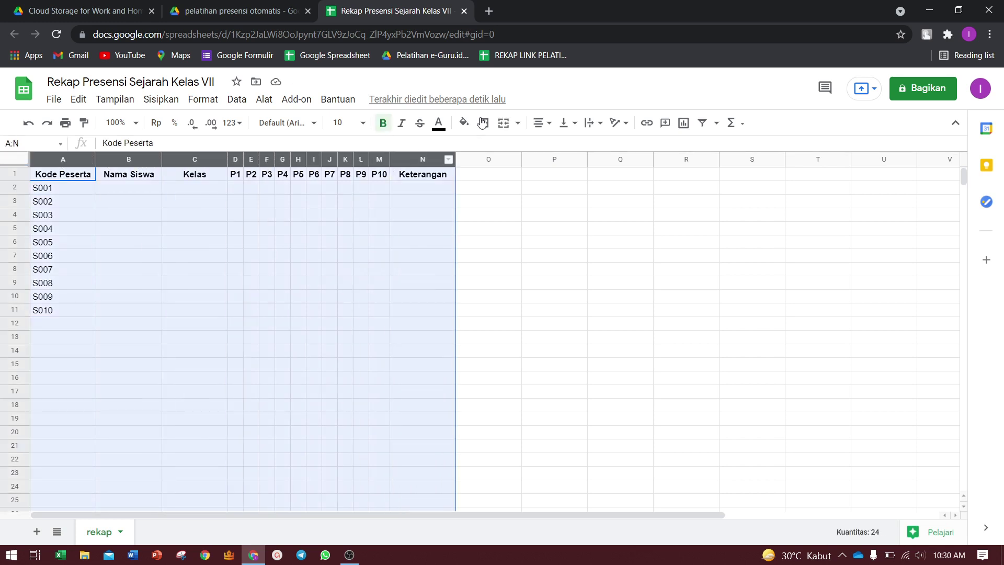
click(544, 123)
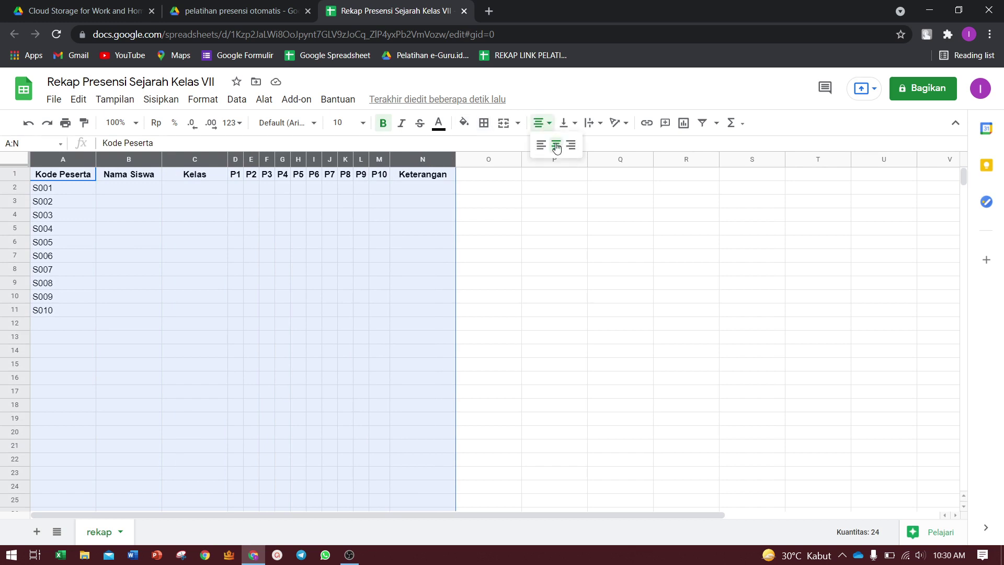
click(555, 144)
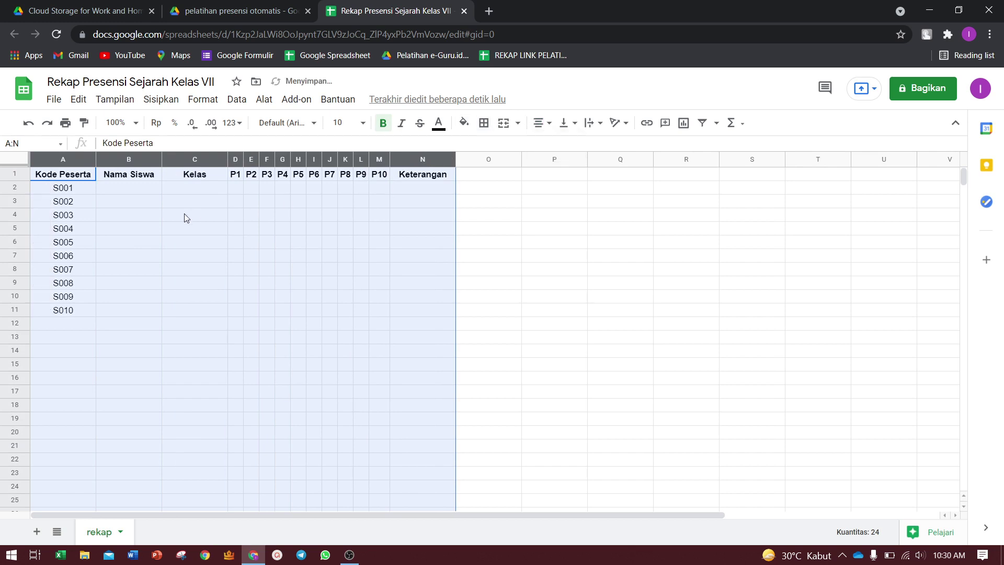
click(132, 193)
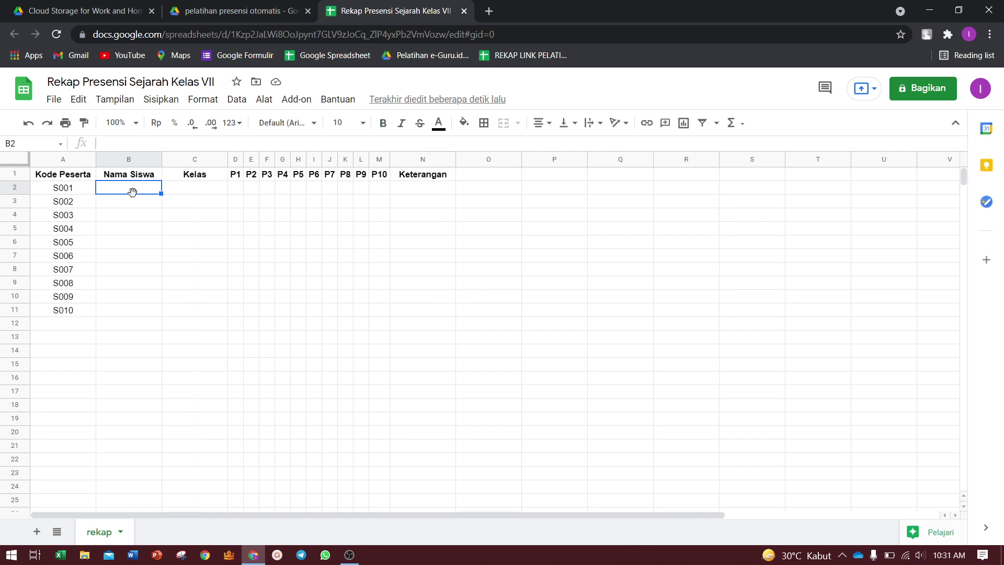
- Enter 'Siswa 1' in B2 and 'Siswa 2' in B3
text(S)
text(isea)
key(BackSpace)
key(BackSpace)
text(wa)
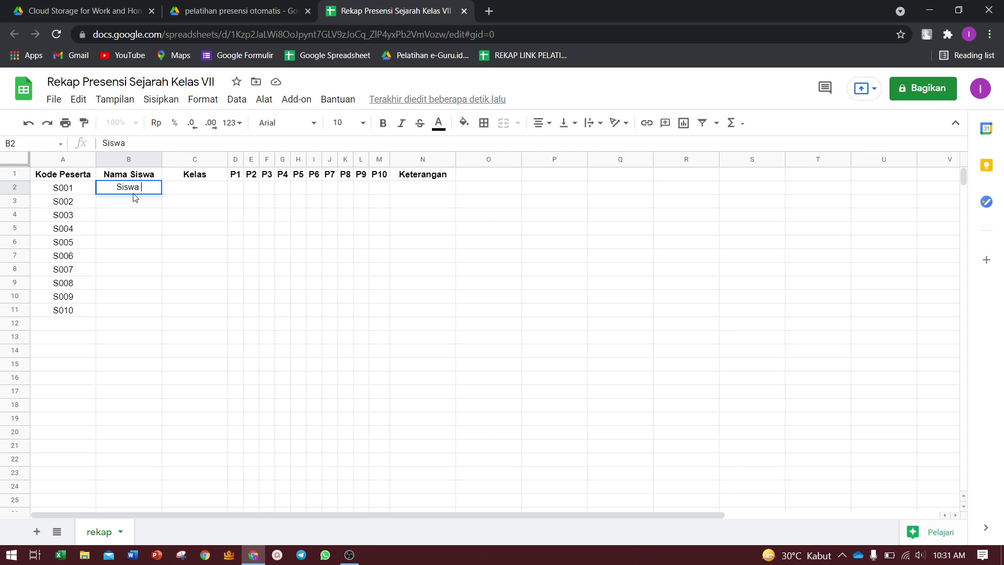
text( 1)
click(133, 193)
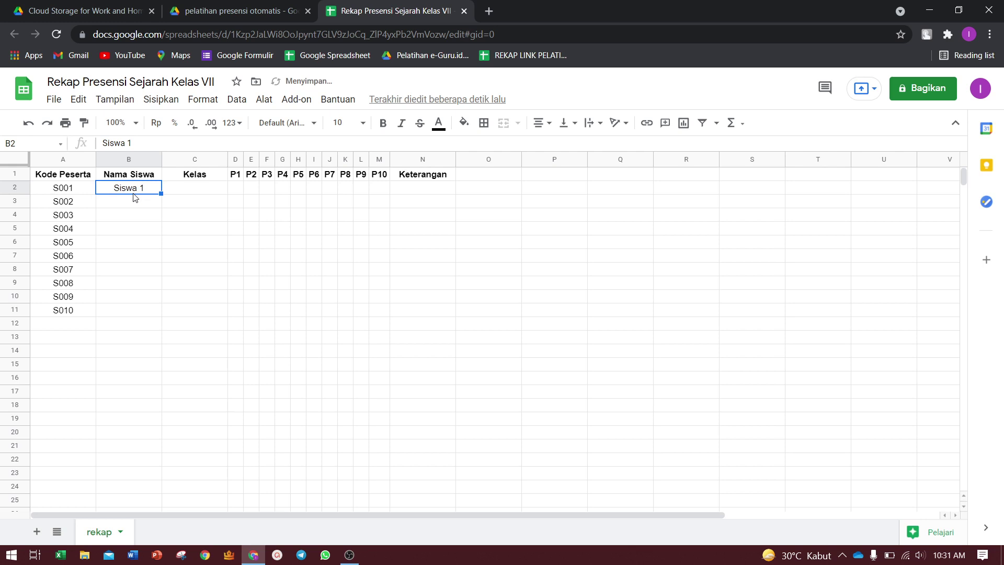
click(134, 196)
text(Sis)
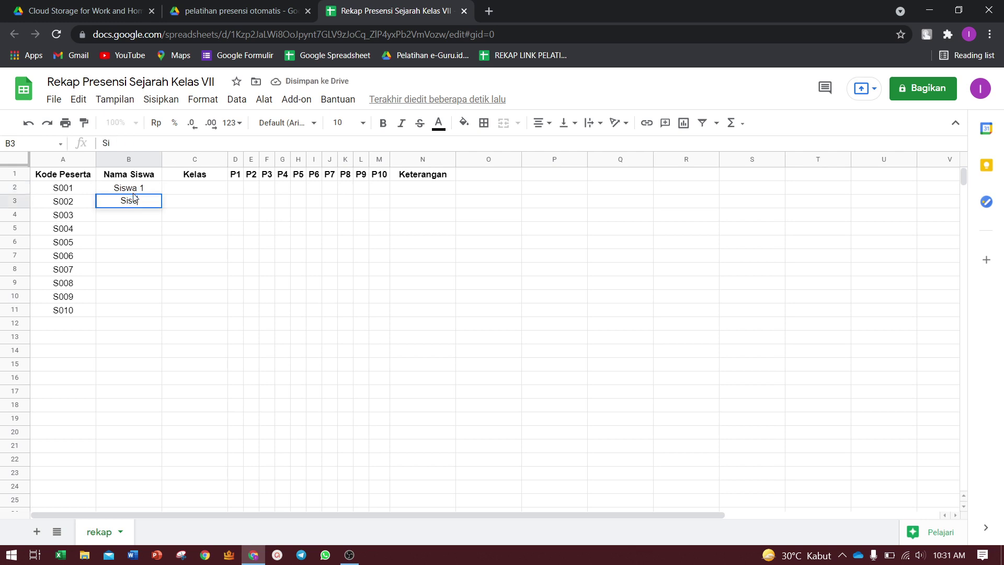
text(ea)
key(BackSpace)
key(BackSpace)
text(wa 2)
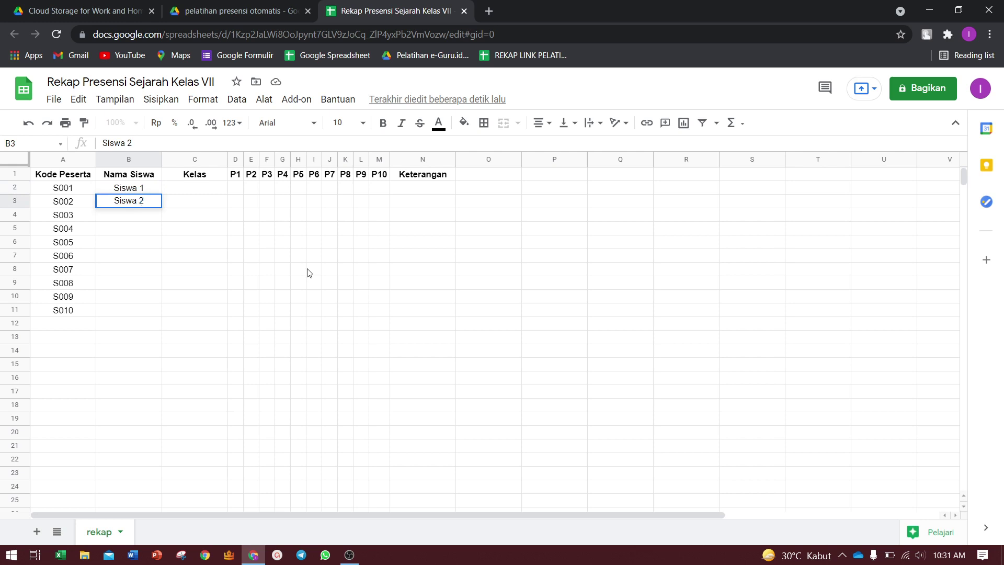
key(Return)
- Fill the student names down column B through Siswa 10 in B11
key(Up)
key(Up)
key(shift+Down)
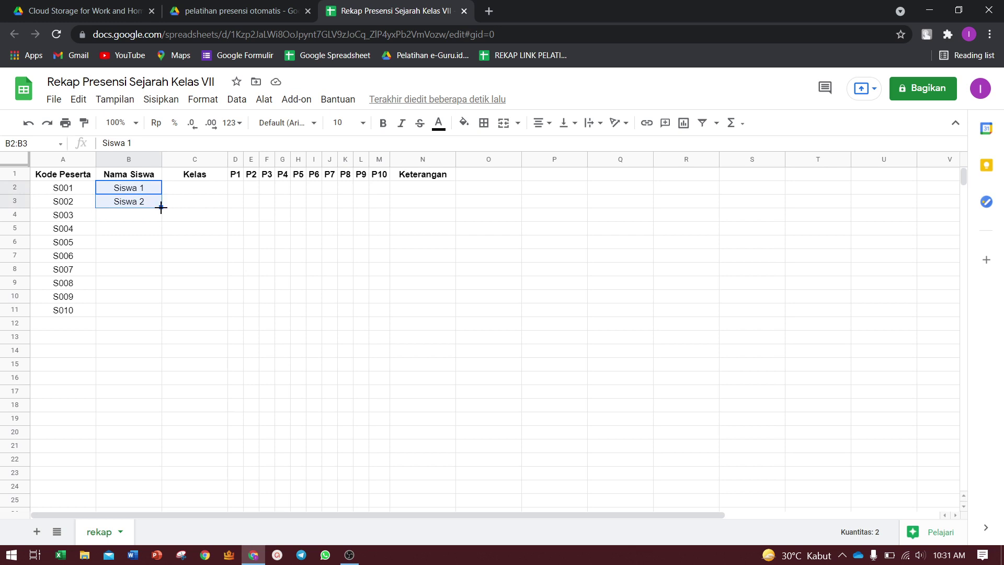
drag(161, 208, 168, 312)
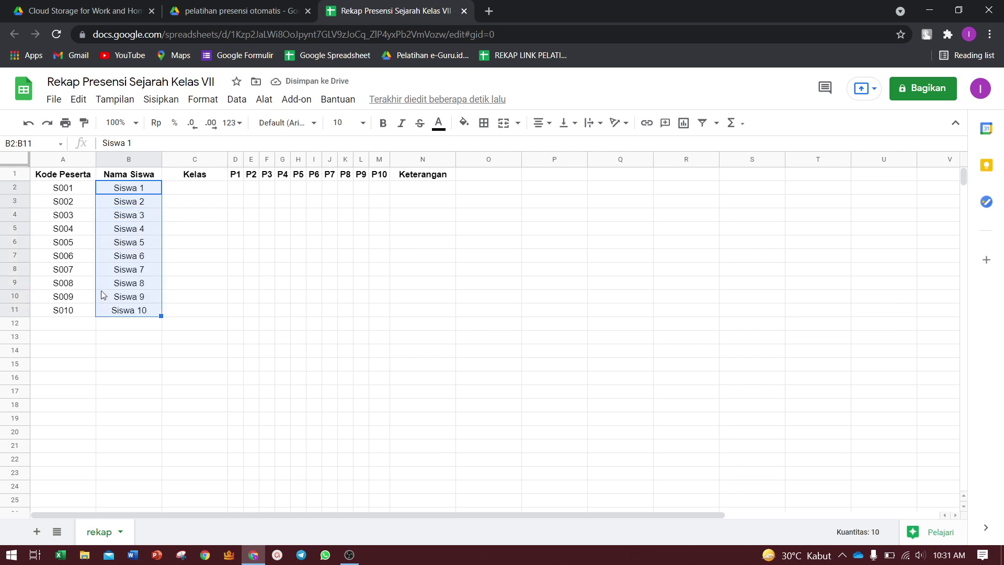
click(72, 298)
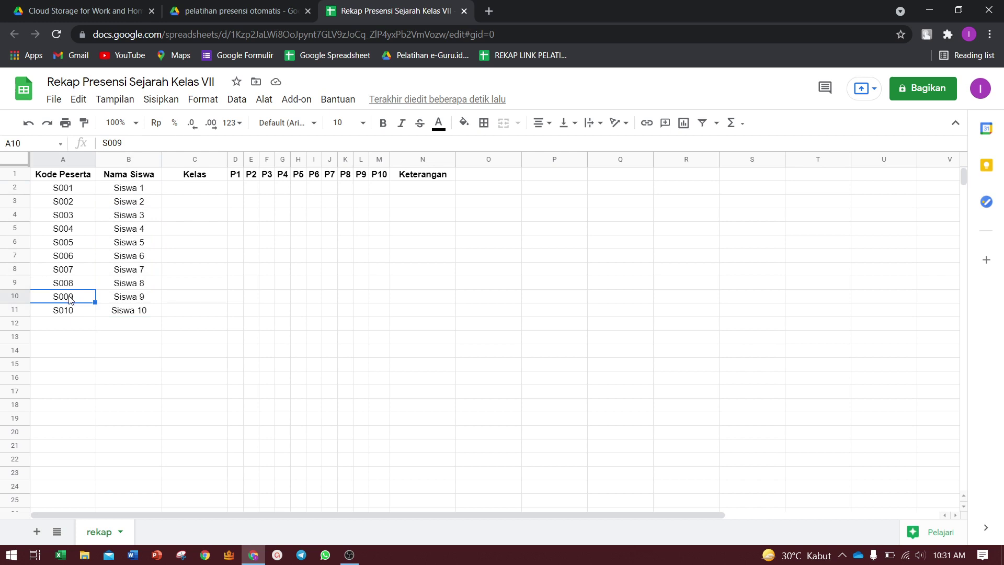
key(shift+Down)
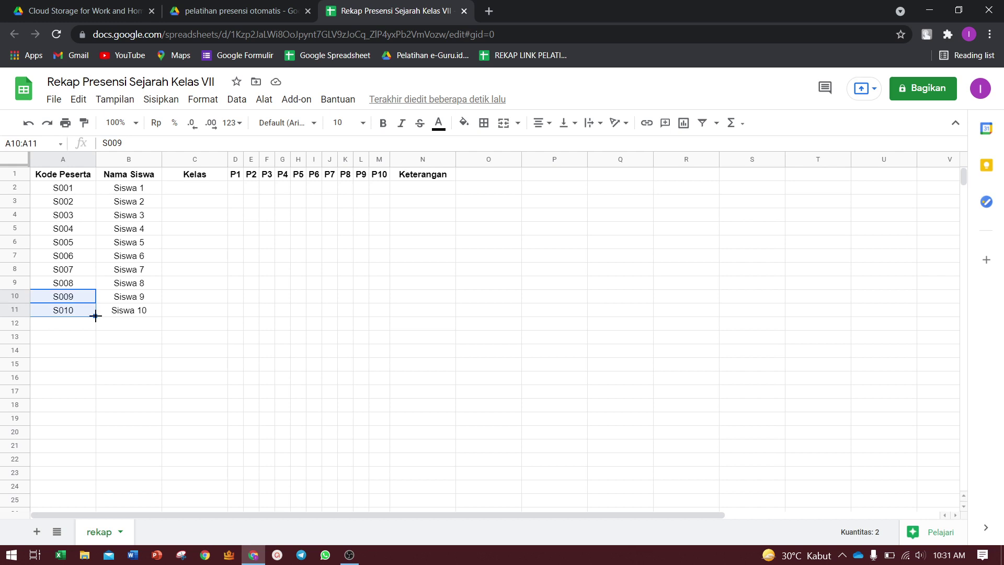
drag(93, 314, 94, 465)
scroll(145, 335, up, 4)
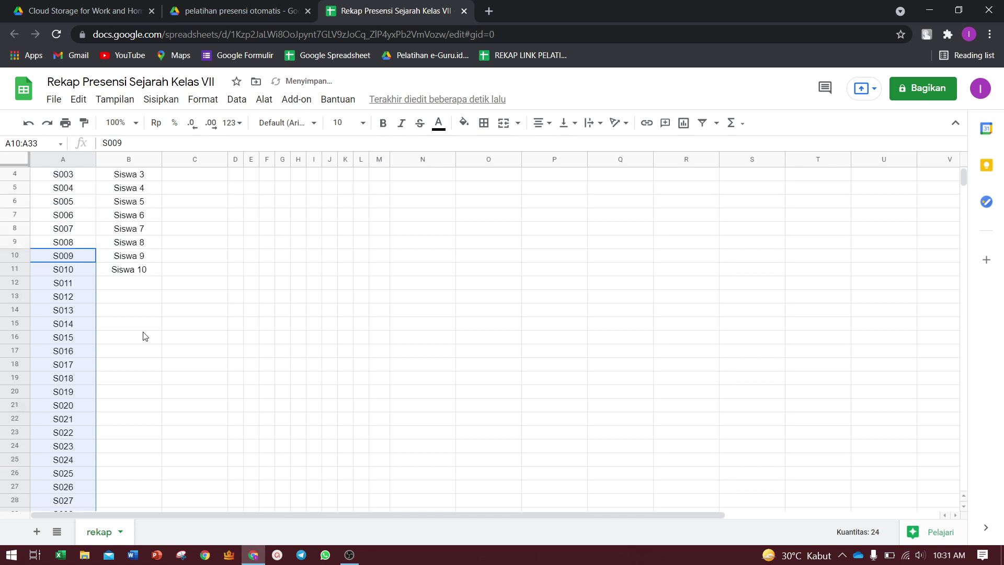
scroll(145, 336, up, 2)
scroll(145, 336, down, 2)
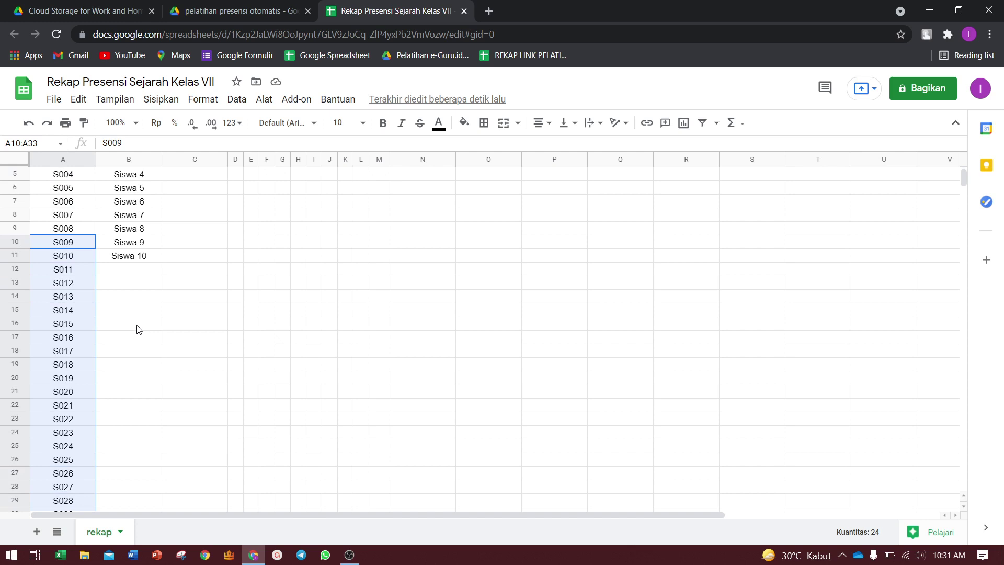
click(67, 276)
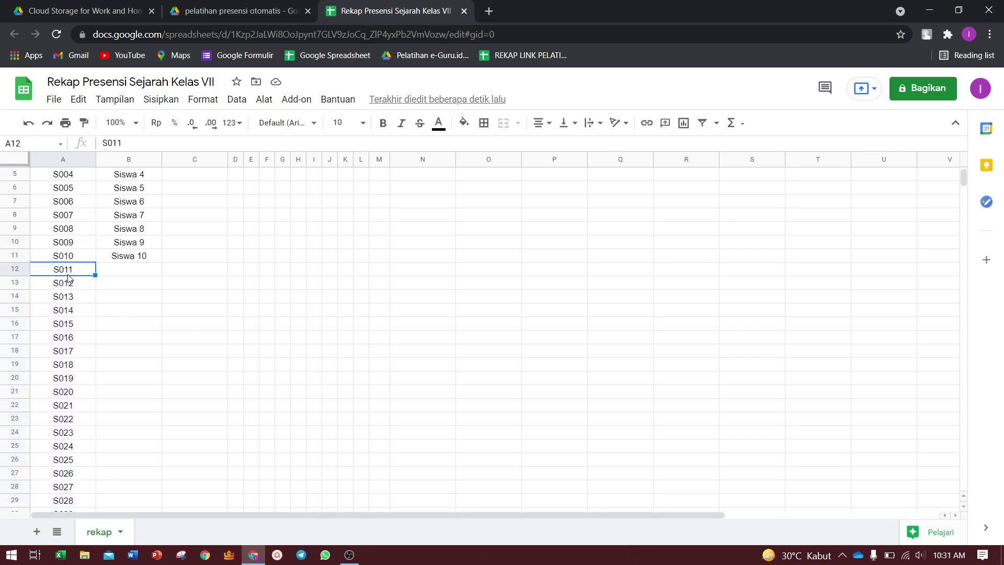
key(shift+Down)
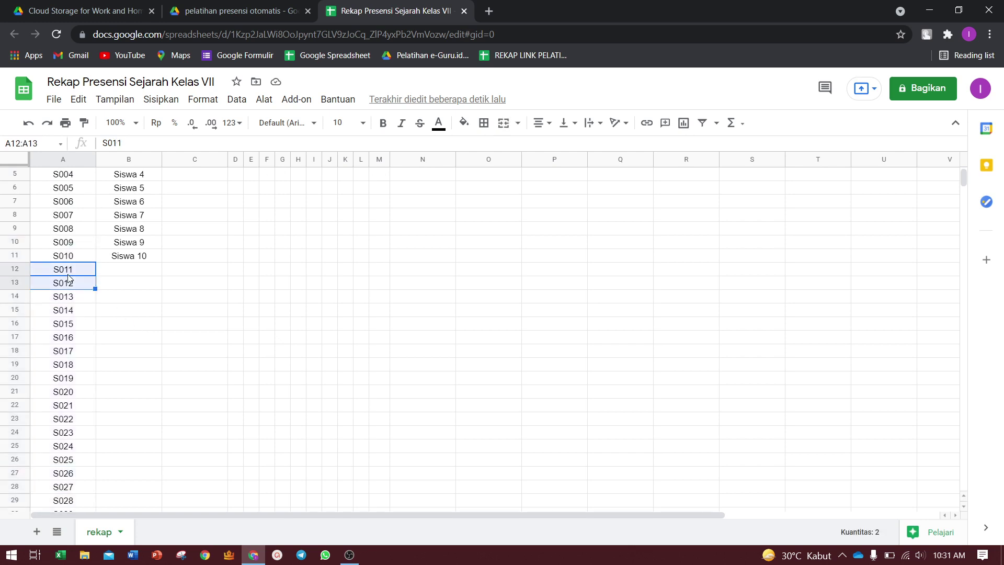
key(ctrl+shift+Down)
key(Delete)
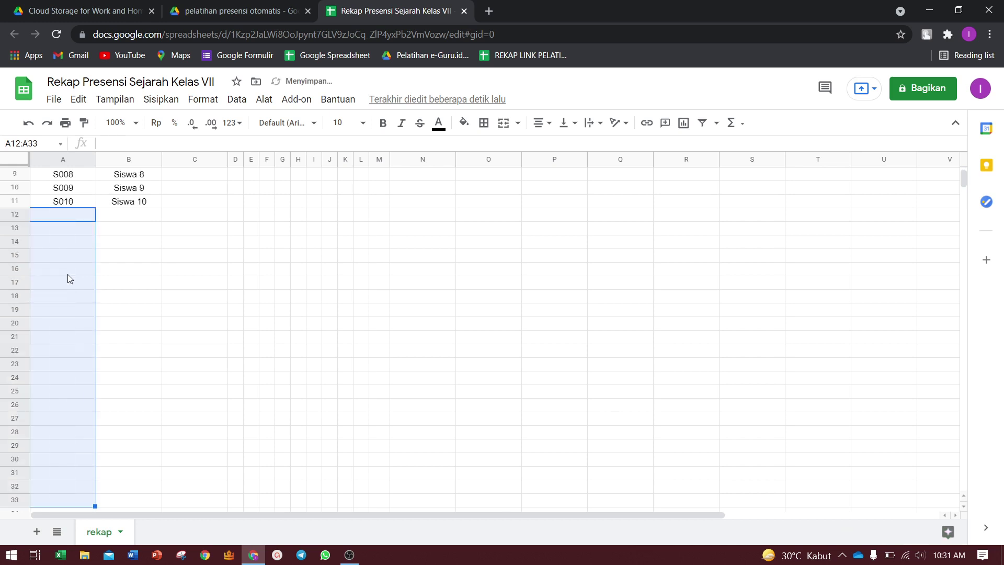
key(ctrl+Up)
key(Right)
key(Right)
key(ctrl+Up)
key(Down)
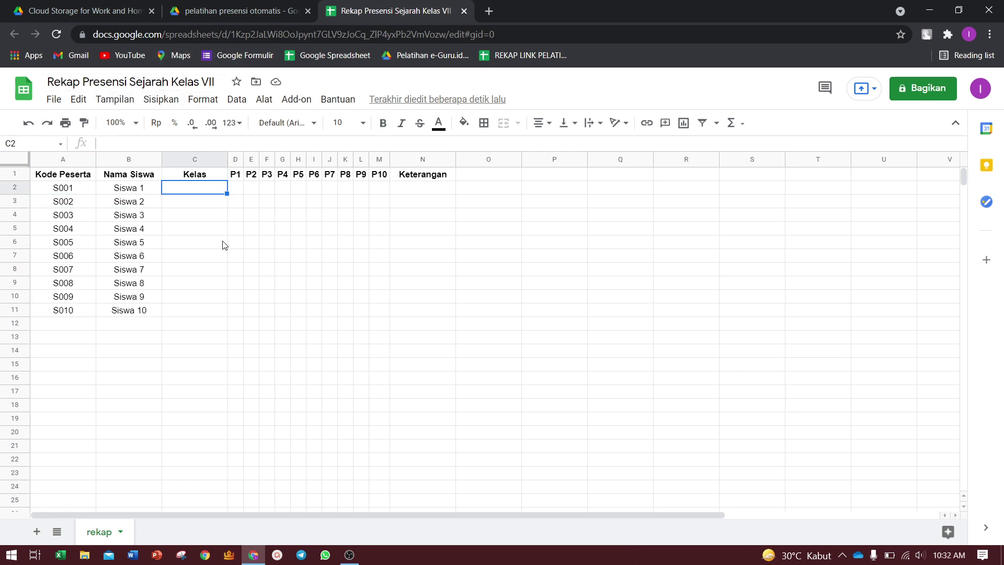
- Append ' A' to the title, giving 'Rekap Presensi Sejarah Kelas VII A', and start entering VII in C2
click(202, 80)
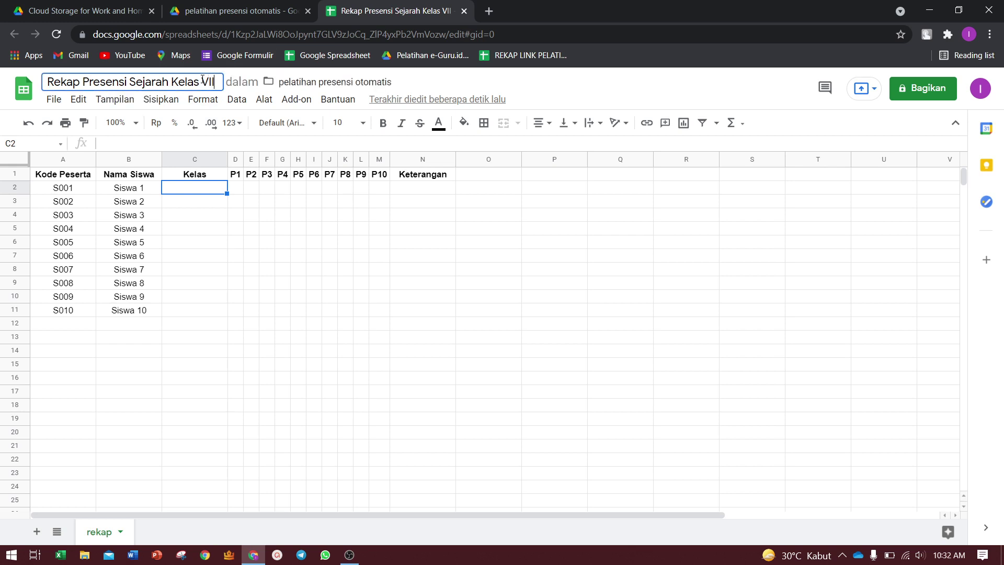
text( A)
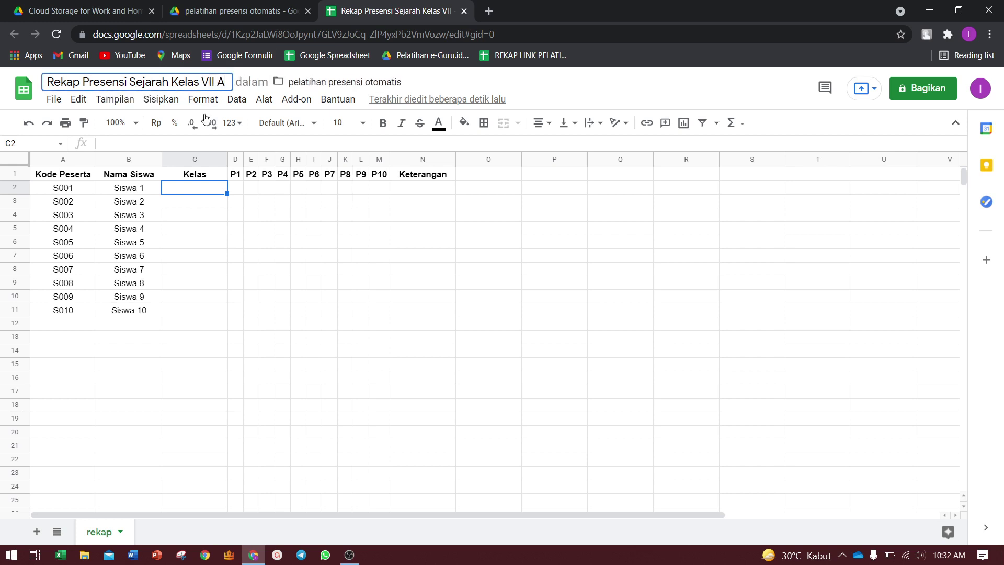
click(196, 186)
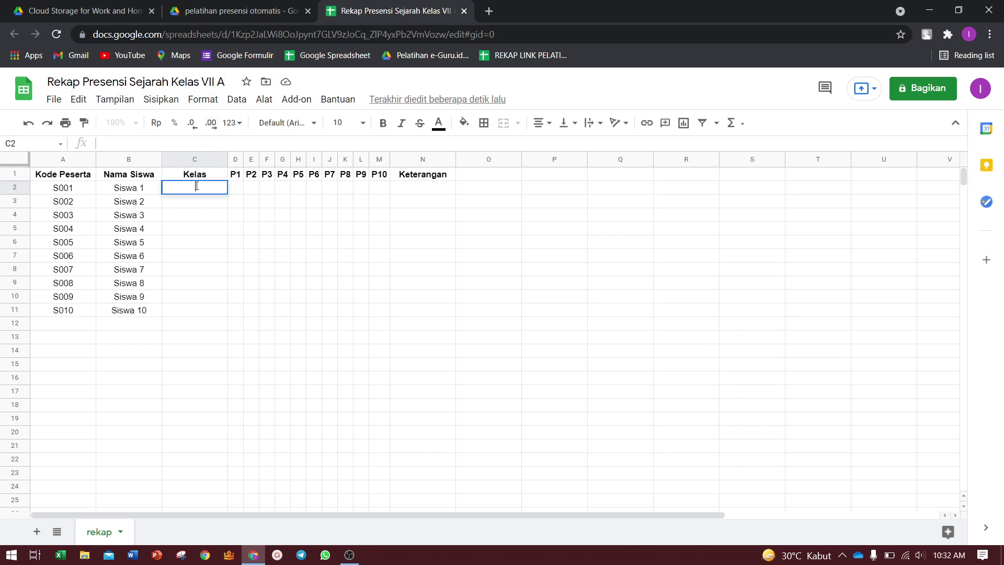
text(VI)
key(BackSpace)
- Enter VII-A in C2 and fill it down the Kelas column to C11
text(-)
text(A)
key(Return)
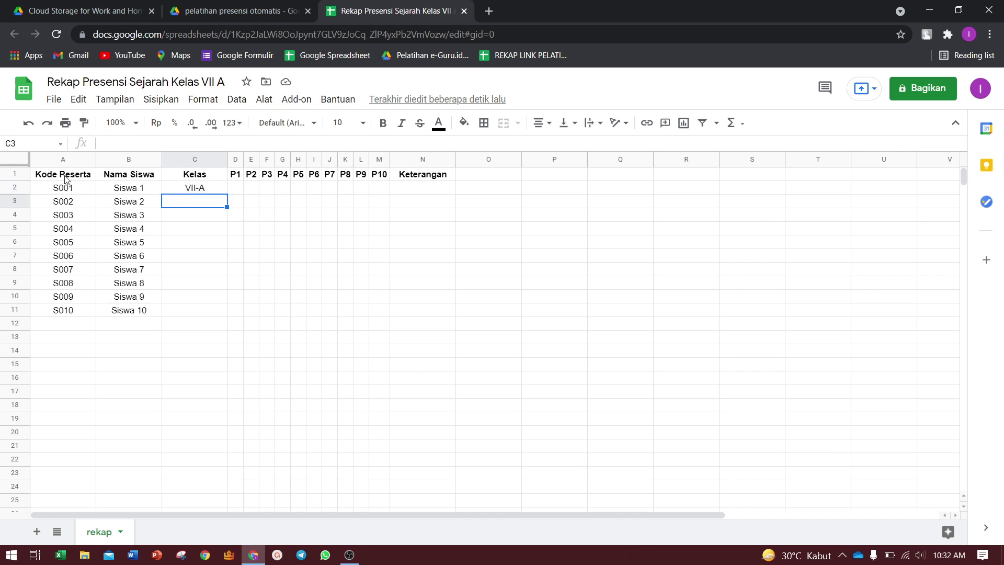
click(191, 191)
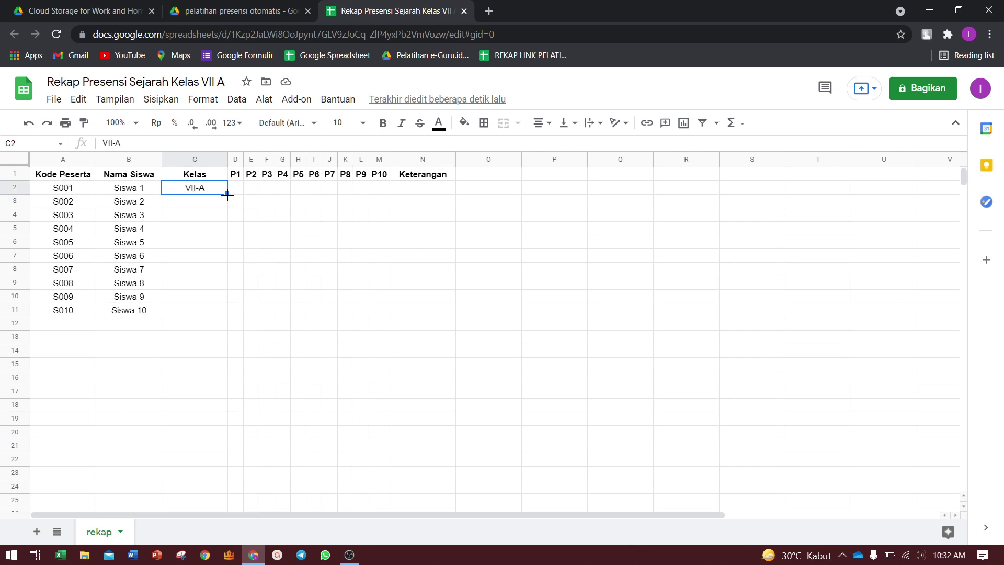
drag(228, 195, 225, 312)
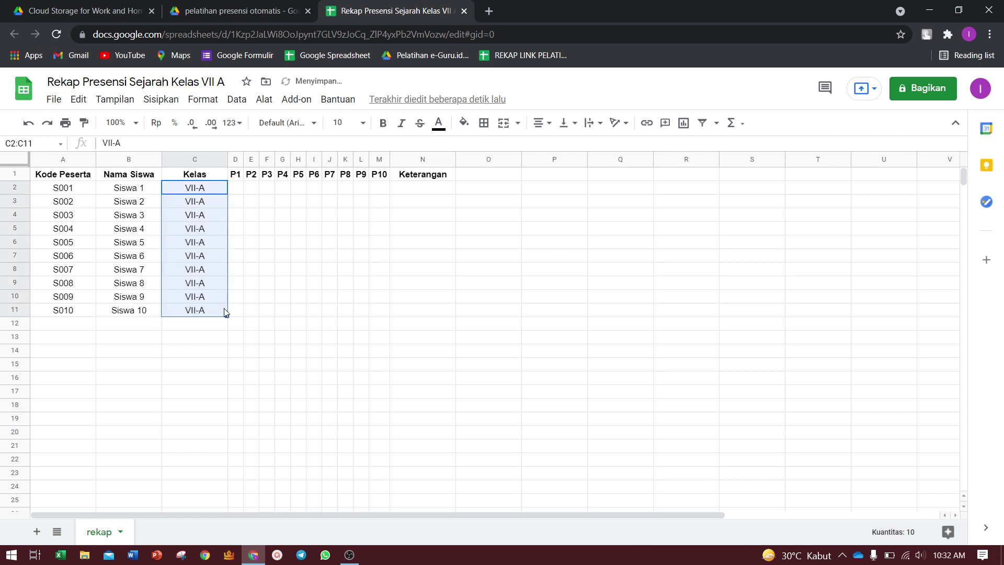
click(257, 257)
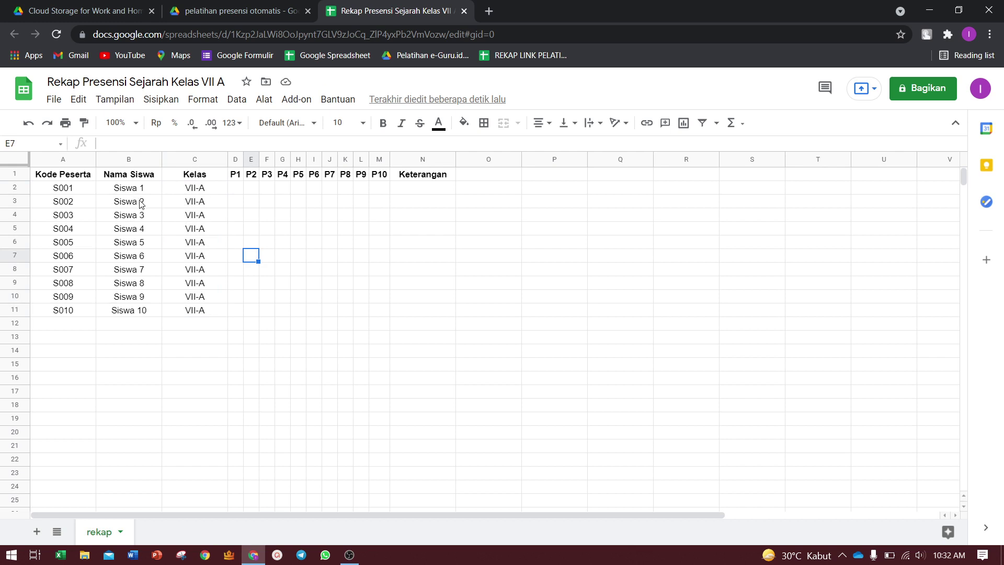
click(186, 191)
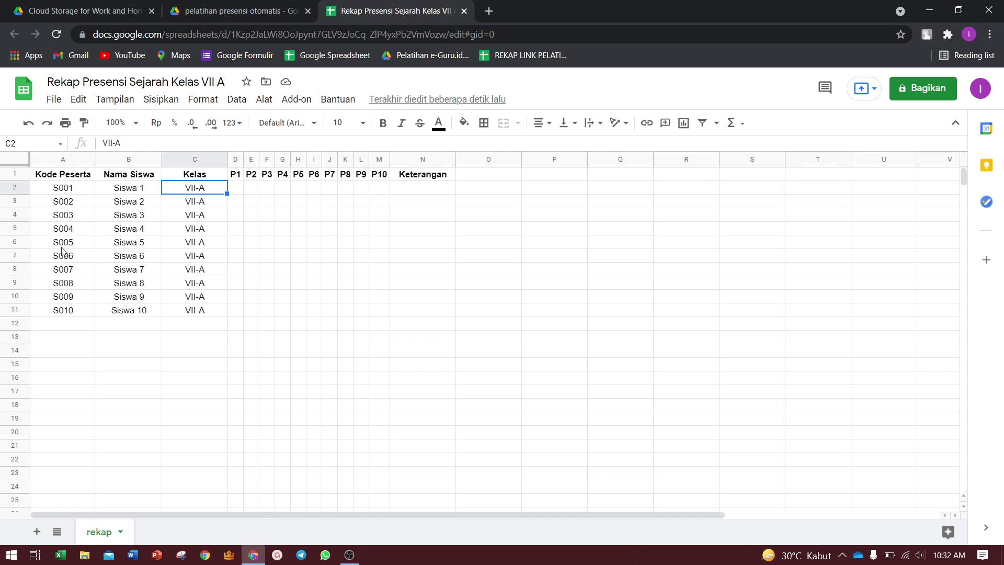
- Apply All borders to the attendance table range A1:N11
click(312, 322)
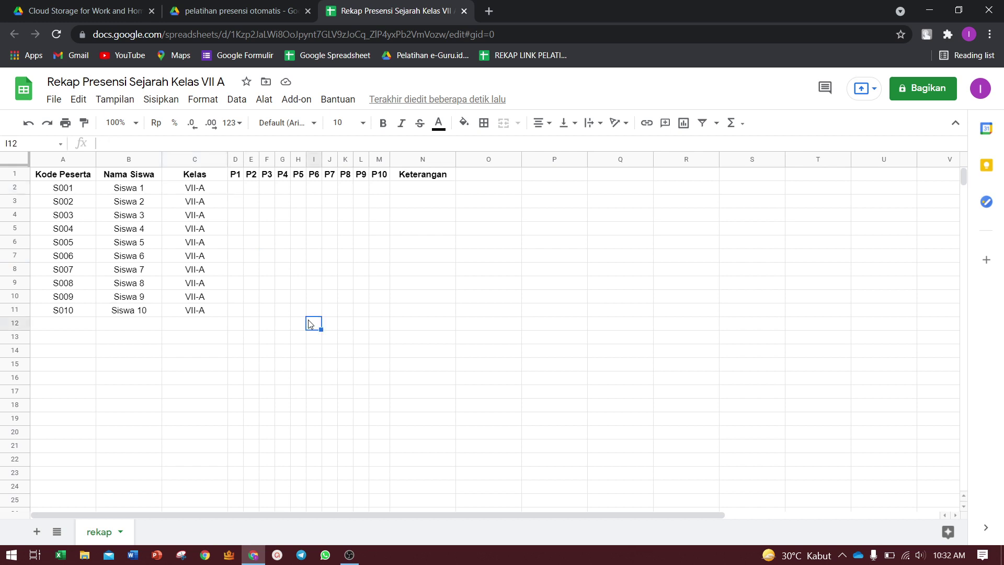
click(46, 179)
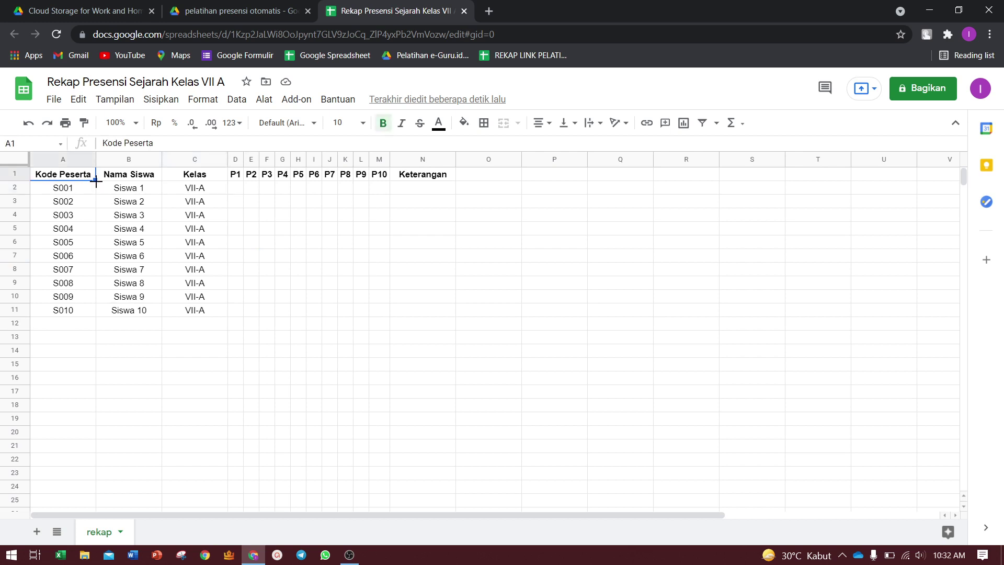
click(105, 343)
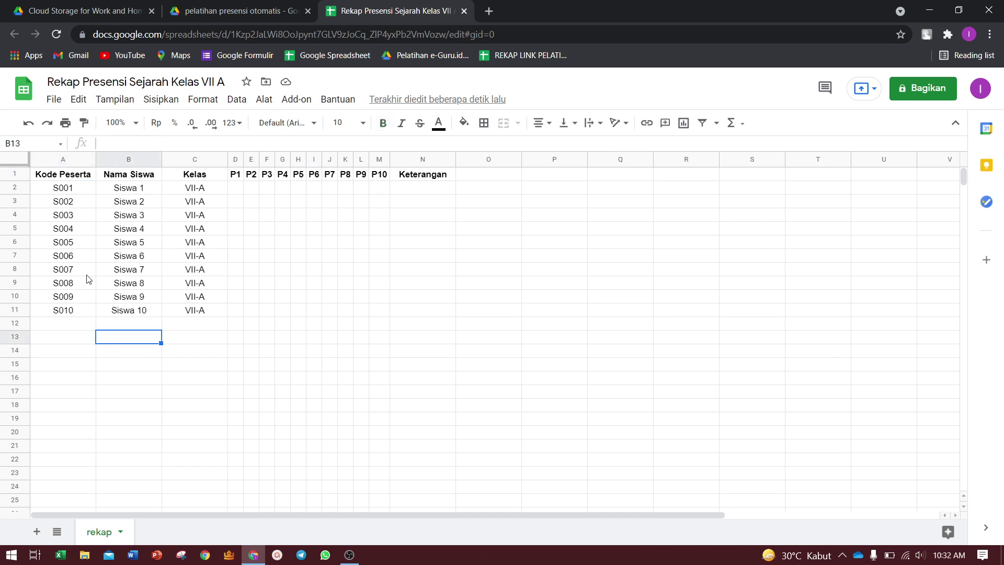
drag(44, 176, 414, 316)
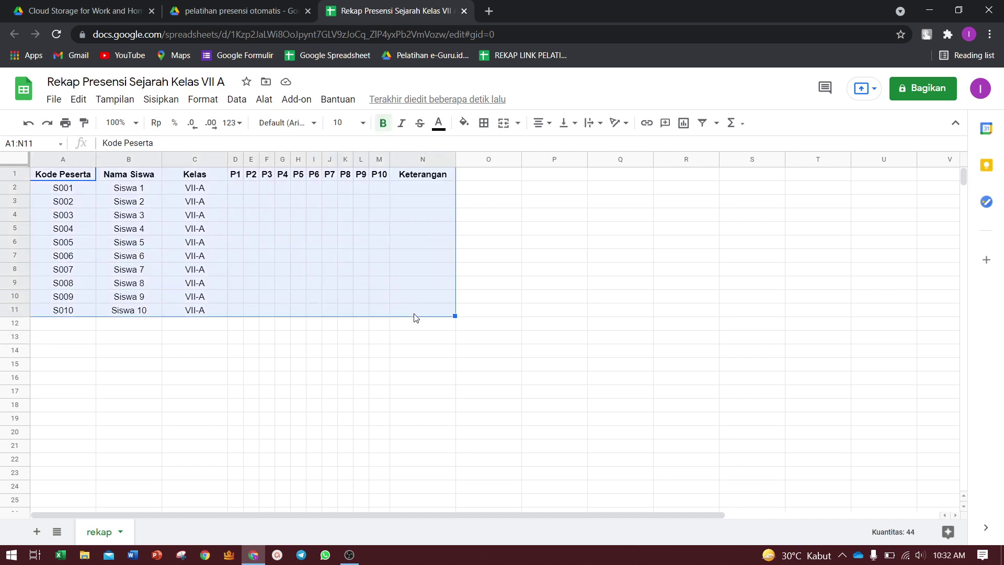
click(484, 126)
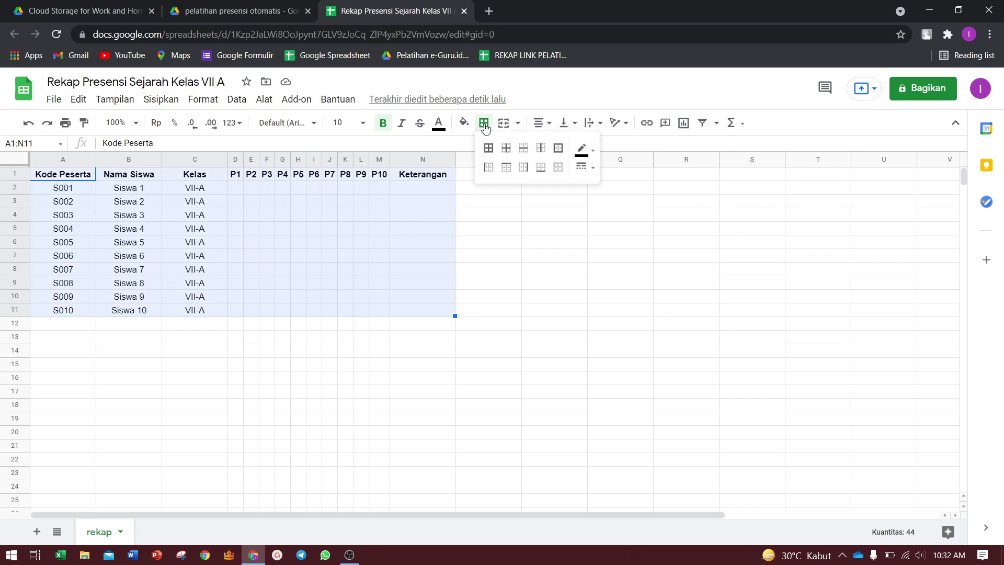
click(489, 150)
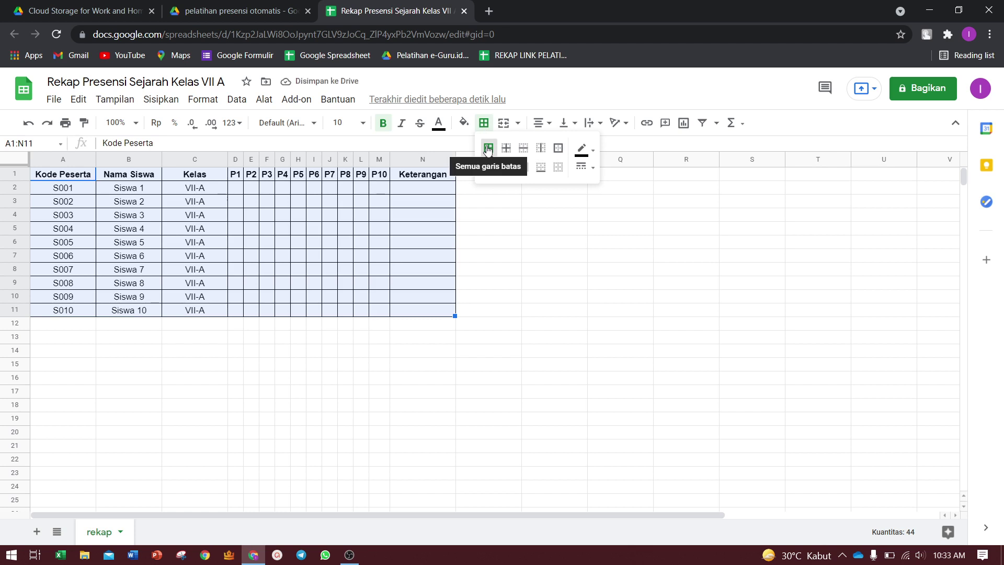
click(503, 260)
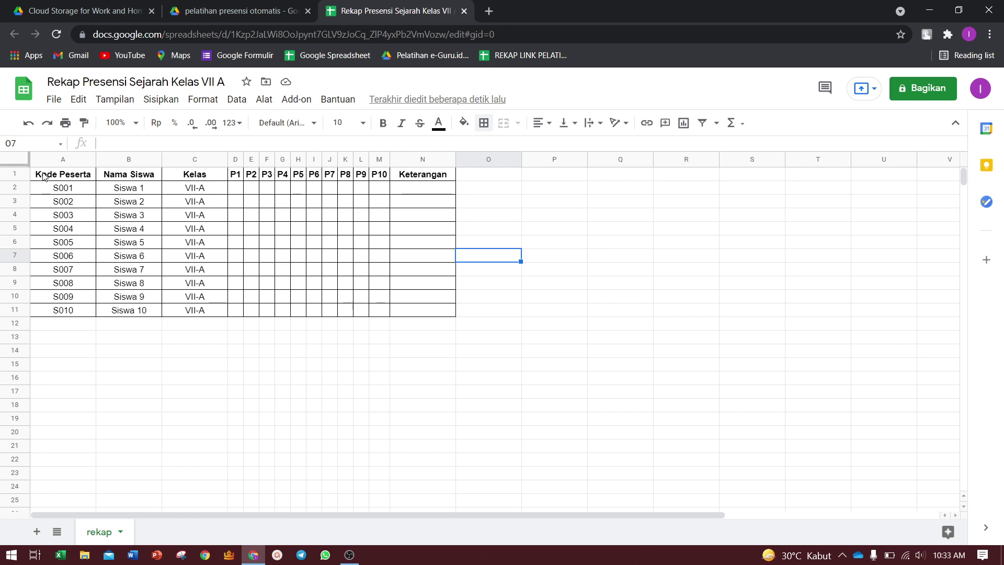
- Shade the header row A1:N1 with a light cornflower blue fill
click(44, 176)
click(154, 236)
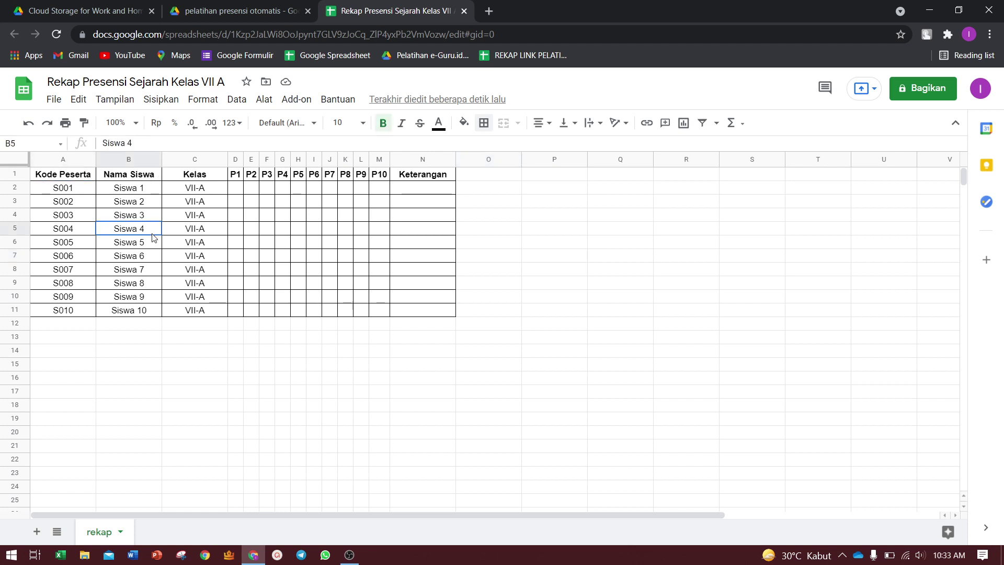
drag(88, 176, 406, 177)
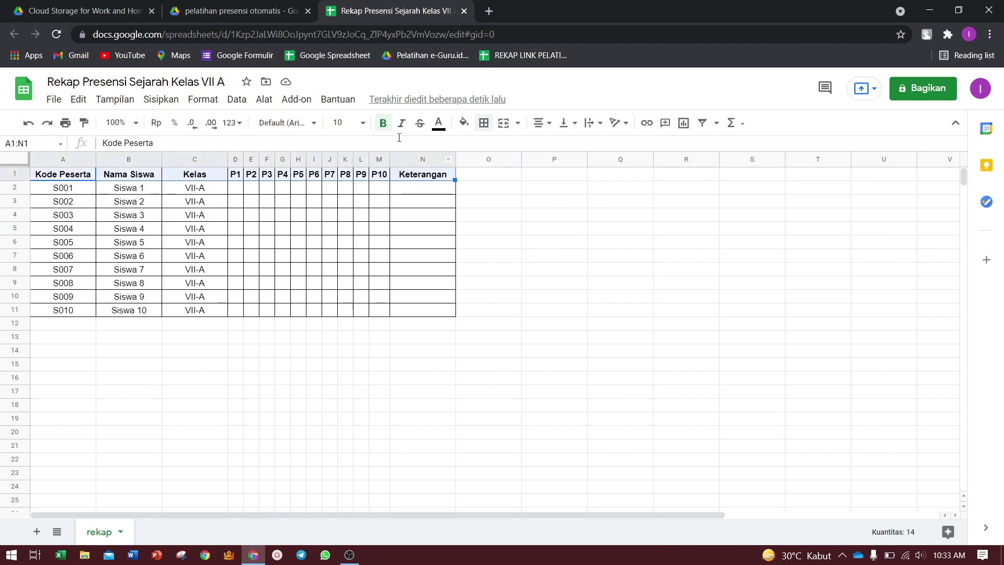
click(468, 125)
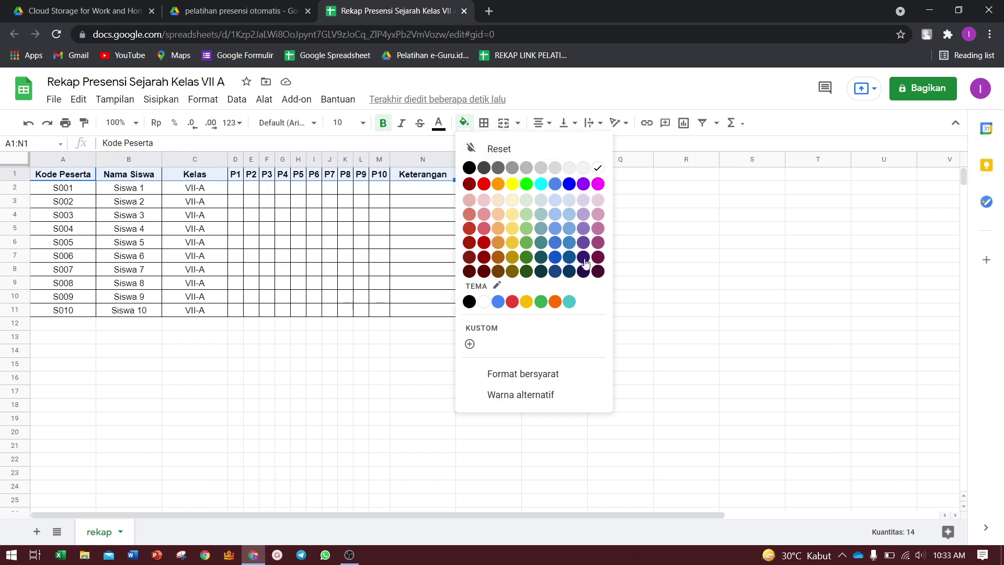
click(559, 200)
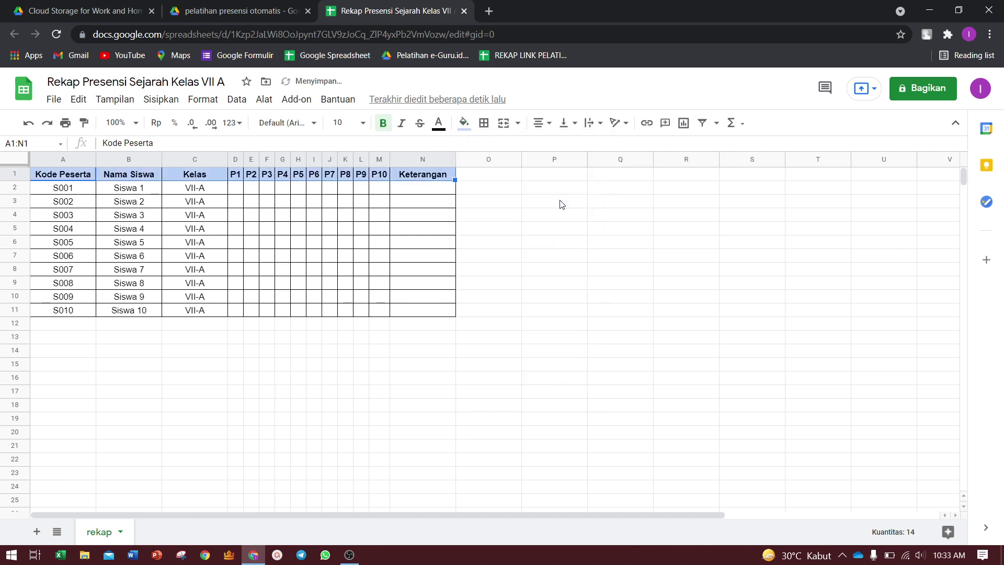
click(561, 203)
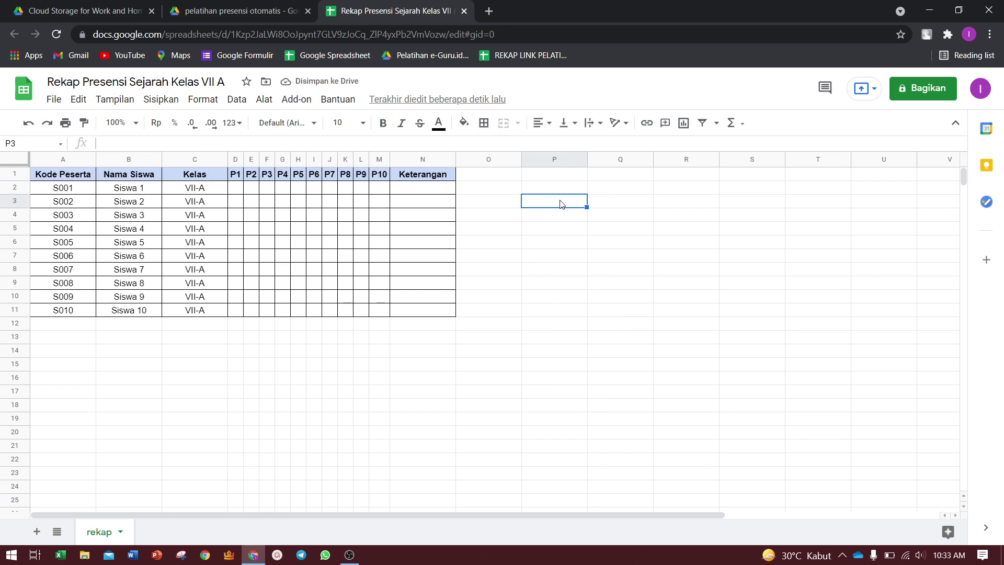
click(480, 316)
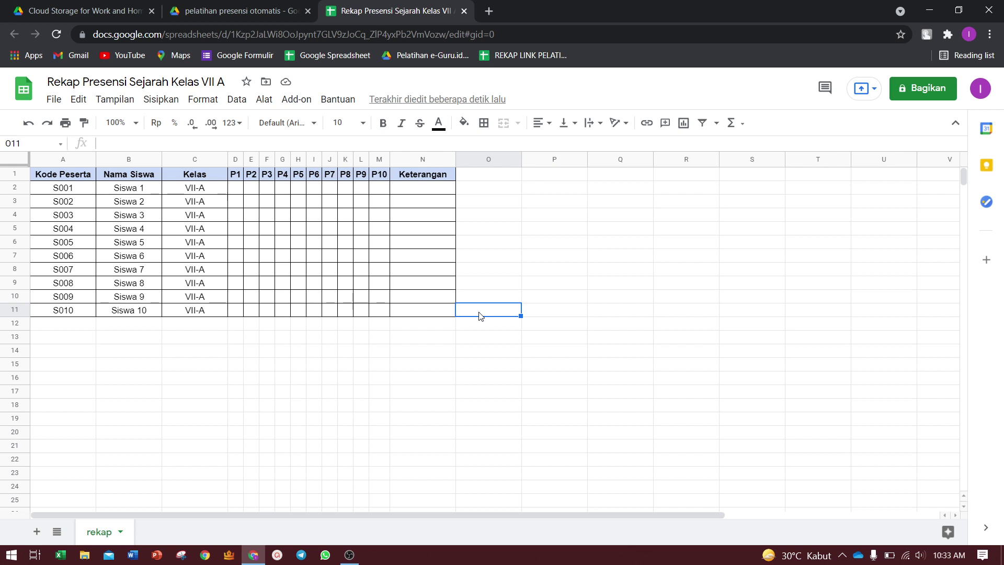
- Mark v in the P1 column D2:D11 for all ten students
click(236, 192)
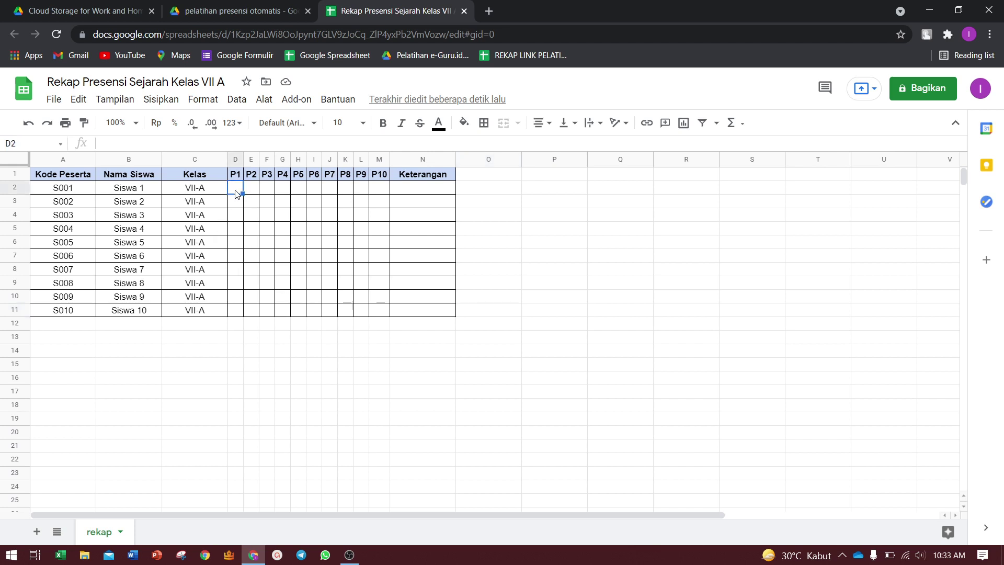
text(v)
key(Return)
text(v)
key(Return)
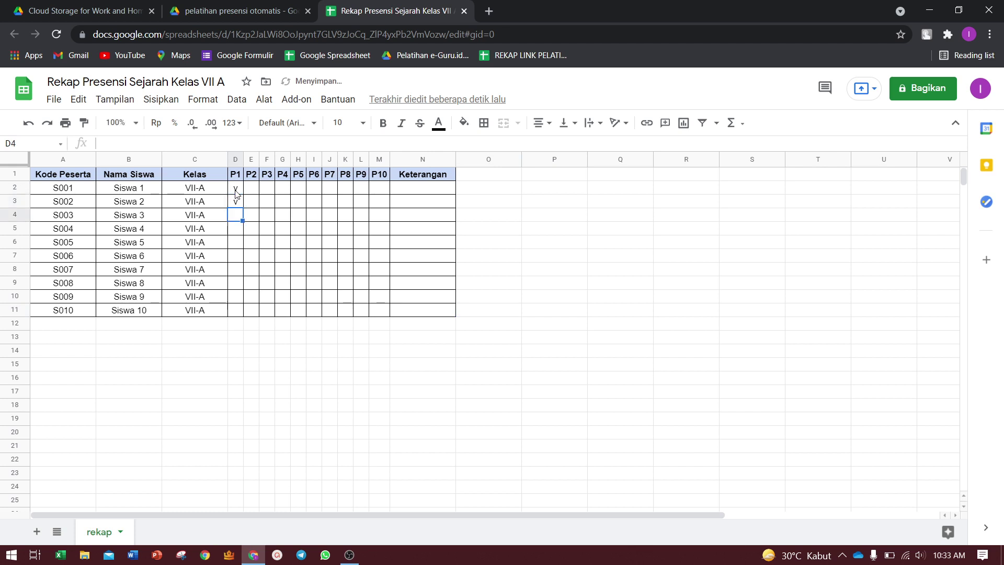
text(v)
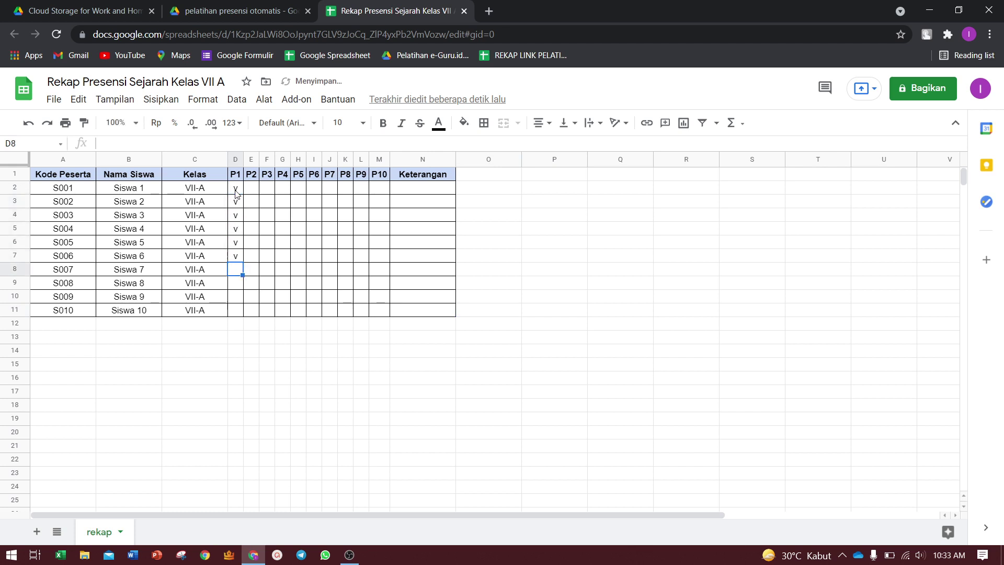
text( v v v v v)
key(Return)
text(v)
key(Return)
text(v)
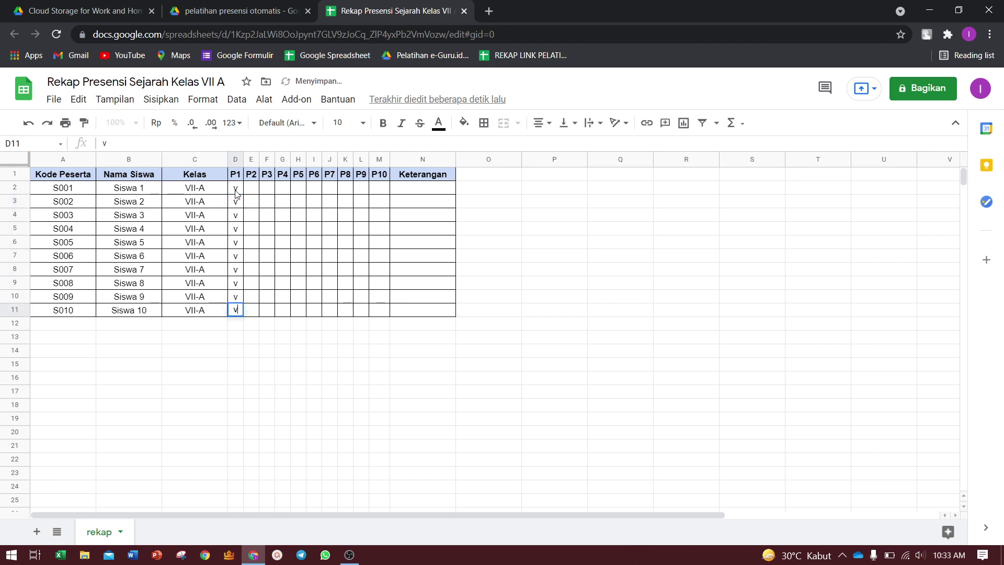
- Fill the P2 column with v from the bottom up, leaving Siswa 3's E4 blank
key(Tab)
text(v)
key(shift+Return)
text(v)
key(shift+Return)
text(v)
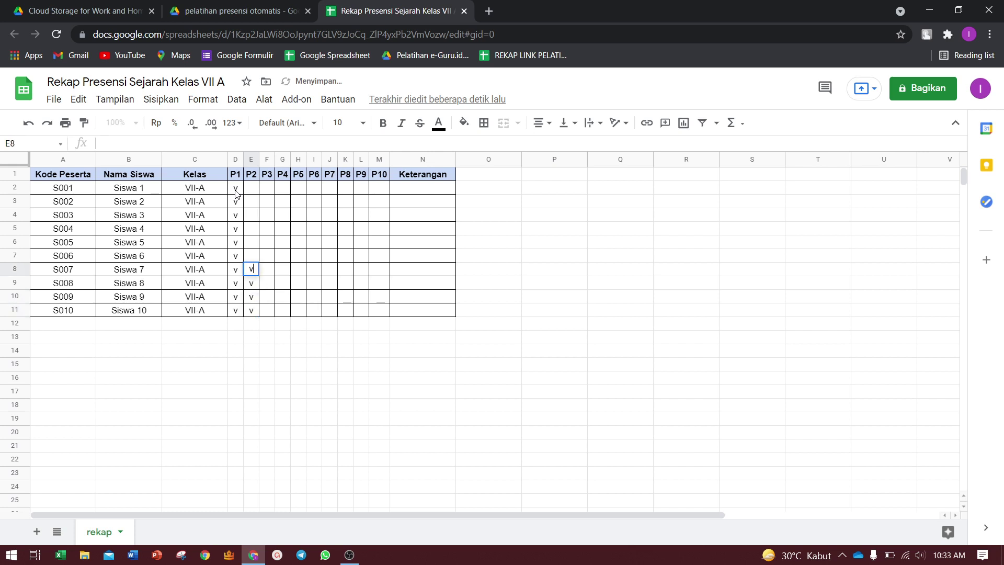
key(shift+Return)
text(v)
key(shift+Return)
text(v)
key(shift+Return)
key(shift+Return)
text(v)
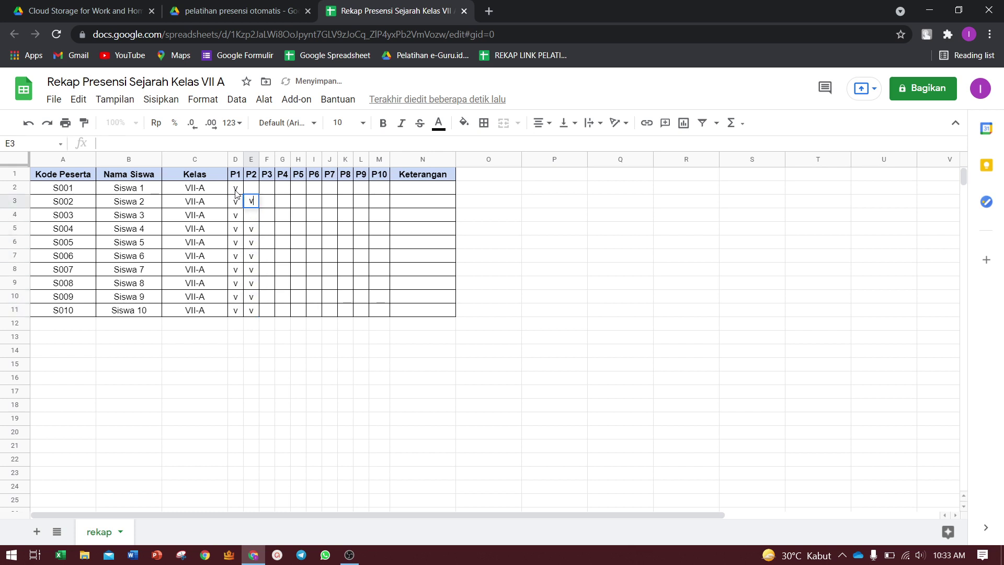
key(shift+Return)
- Mark v in every P3 cell of column F for all ten students
text(v)
key(Tab)
key(Down)
text(v)
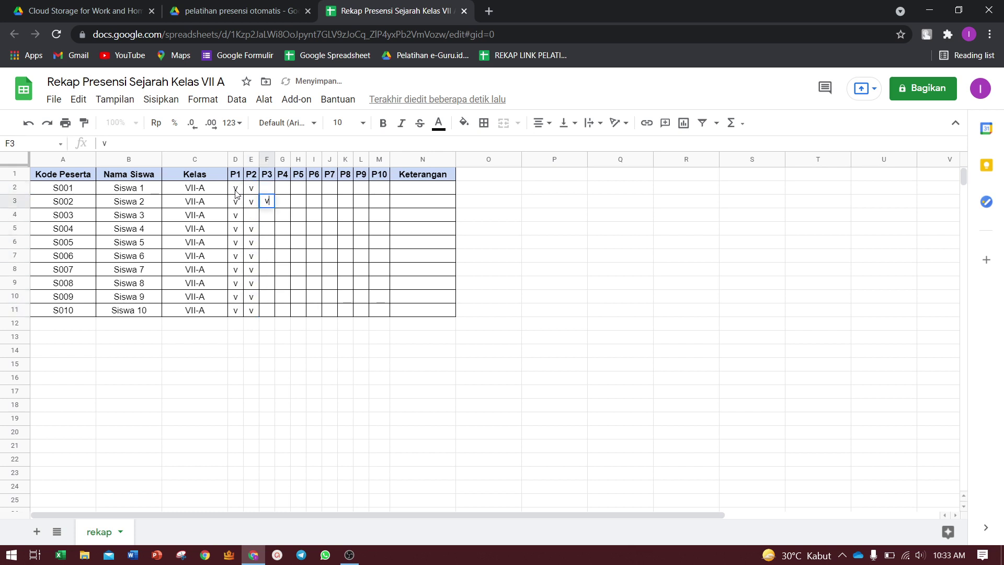
key(shift+Return)
text(v)
key(Down)
key(Down)
key(Down)
text(v)
key(shift+Return)
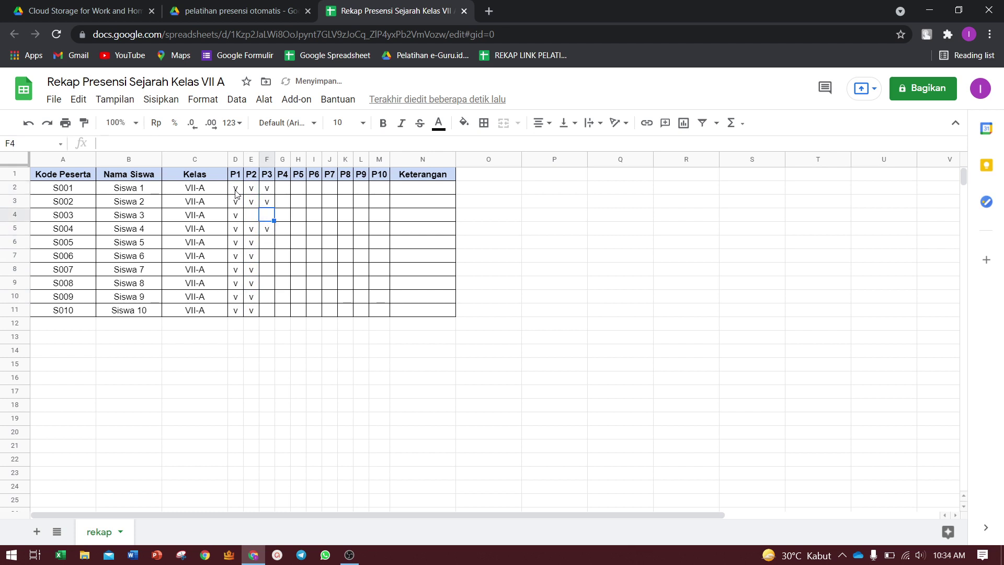
text(v)
key(Return)
key(Down)
key(Down)
key(Down)
text(v)
key(shift+Return)
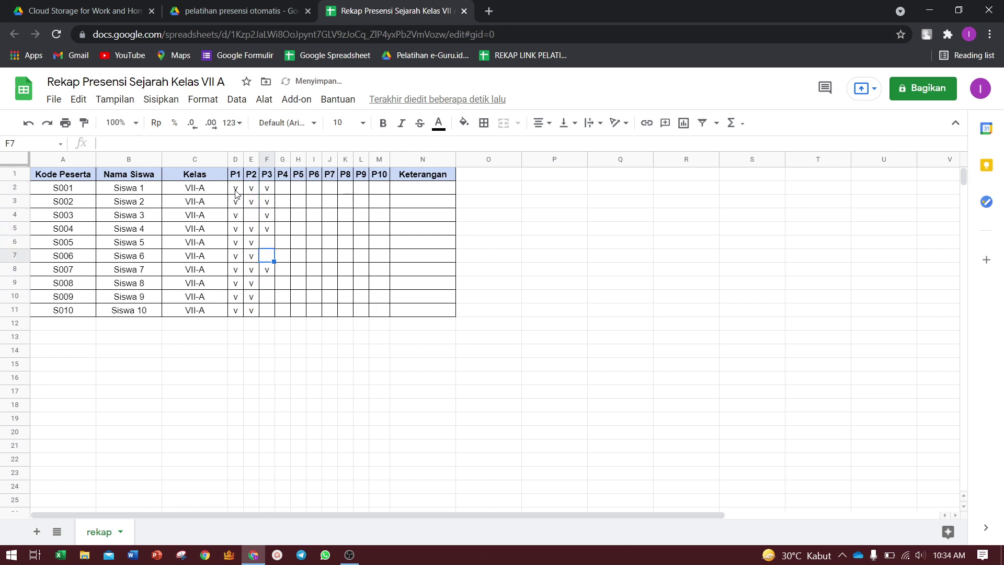
text(v)
key(shift+Return)
text(v)
key(Return)
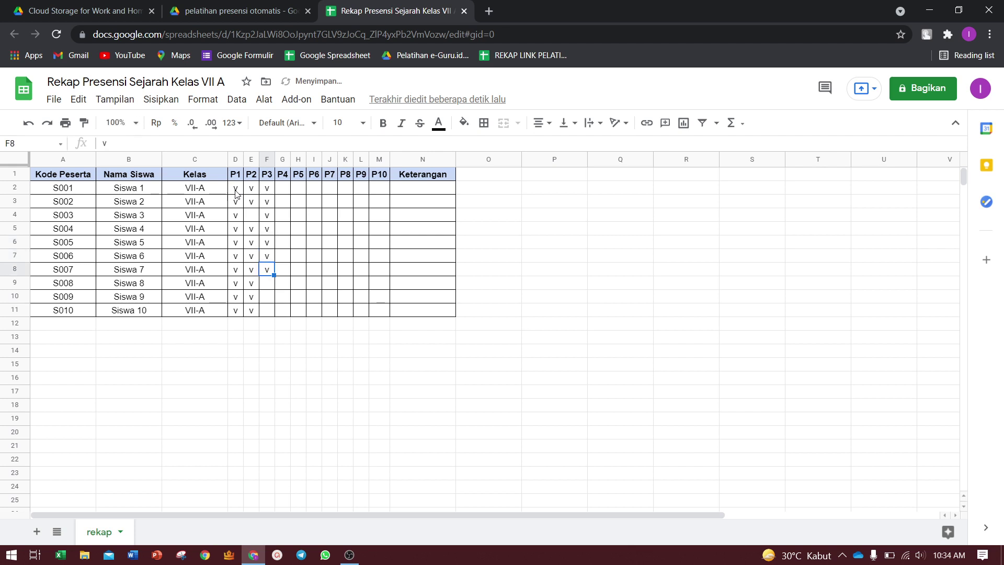
key(Down)
key(Down)
key(Down)
key(Up)
text(v)
key(Return)
text(v)
key(Return)
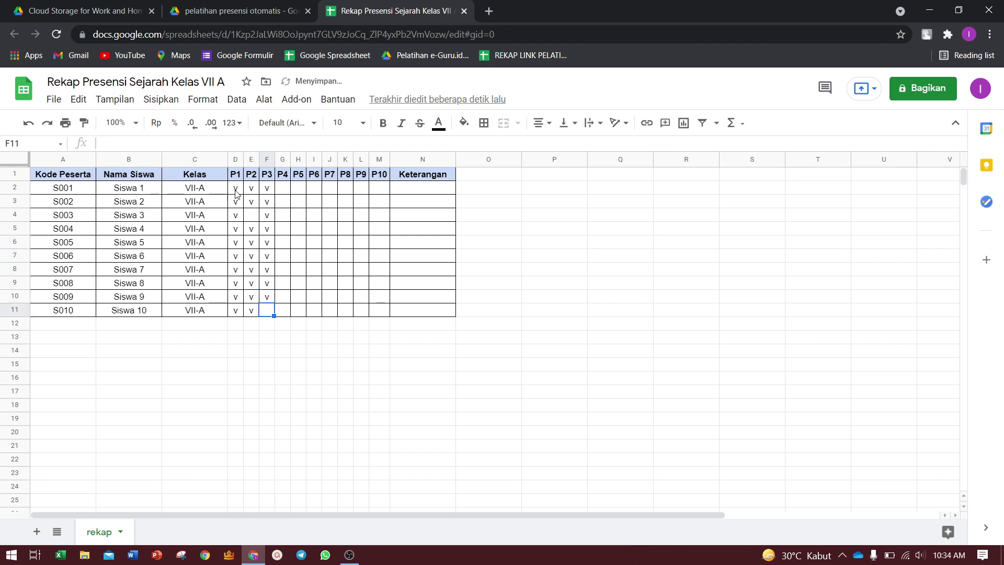
text(v)
key(Up)
key(Up)
key(Up)
key(Up)
key(Up)
key(Up)
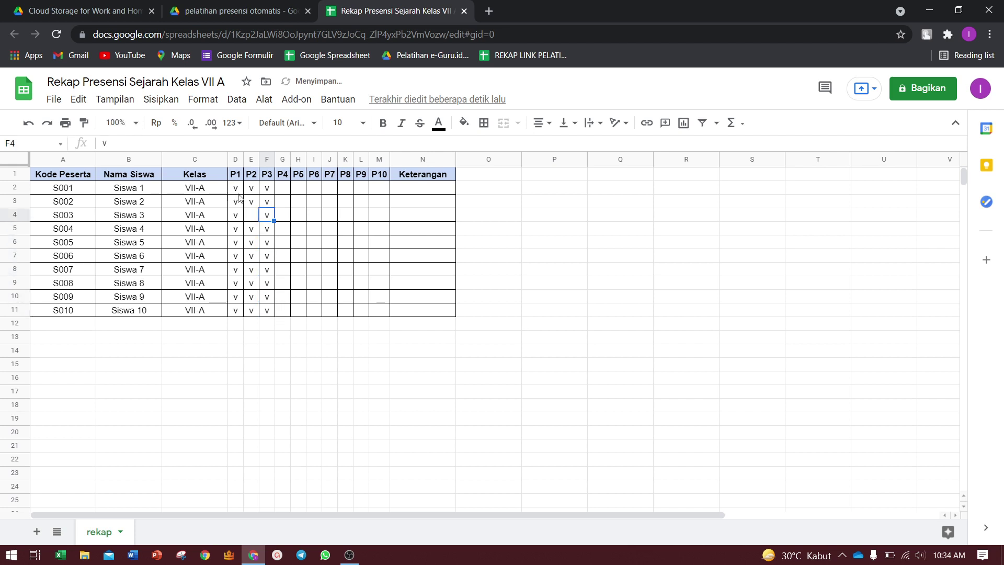
click(253, 218)
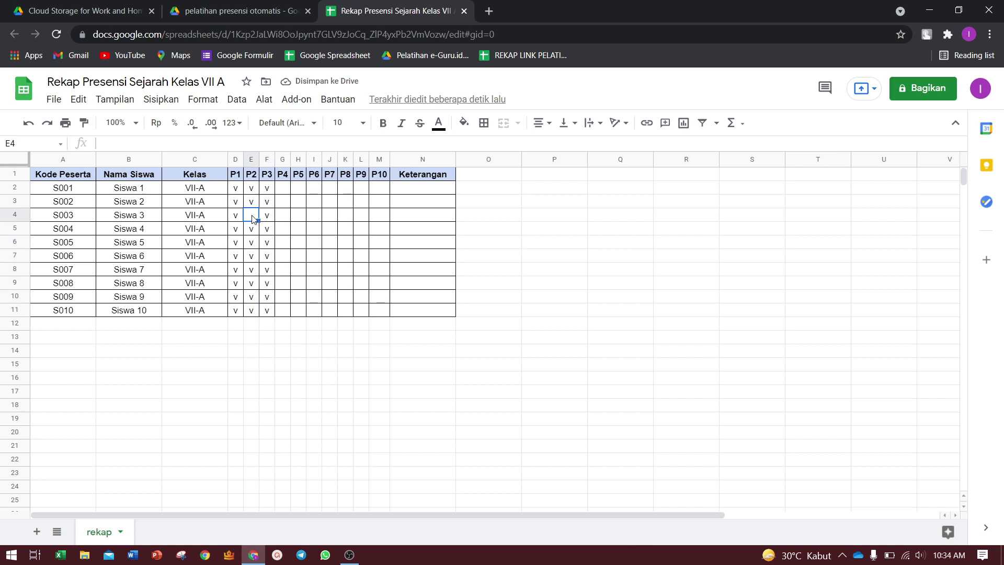
- Write 'P2 Sakit, P4 Izin' in Siswa 3's Keterangan cell N4
click(409, 219)
double_click(409, 216)
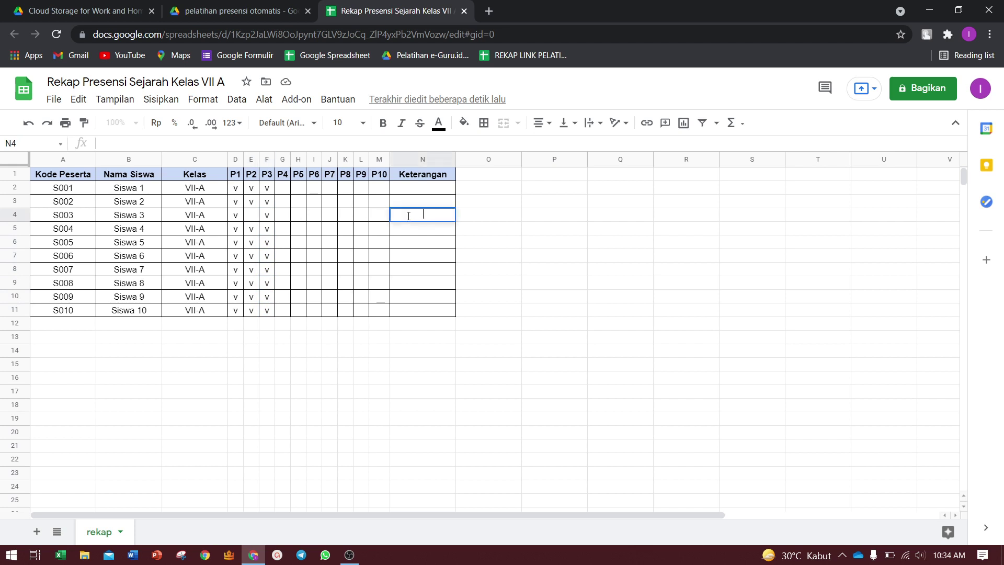
text(P2)
text(,)
key(BackSpace)
text(Sak)
text(it, )
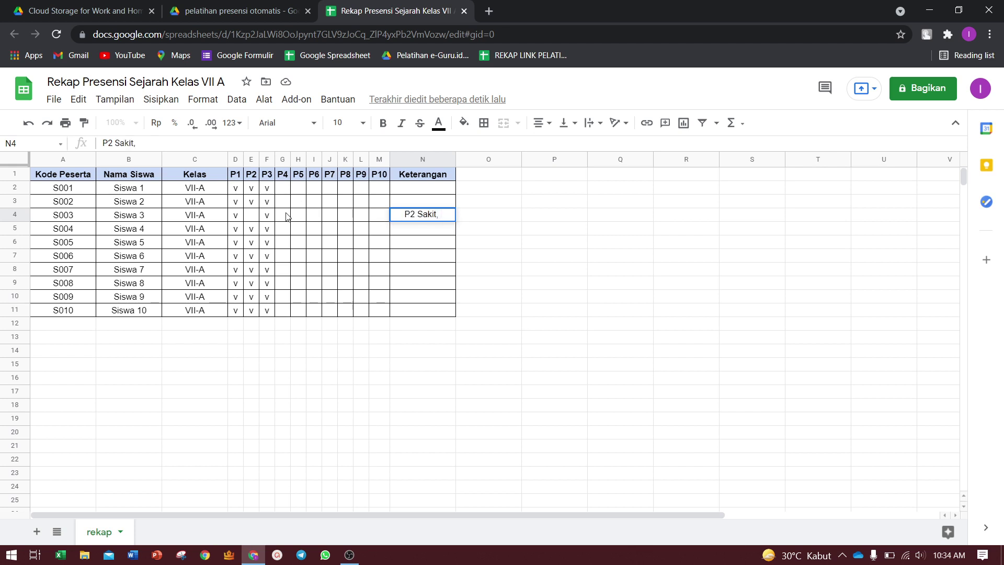
text(P4 )
text(Izin)
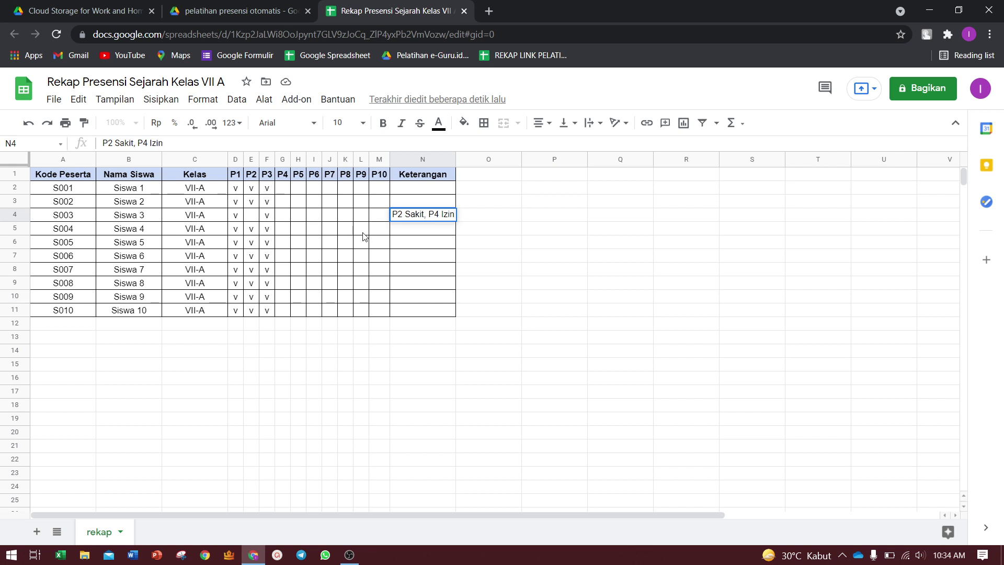
key(Return)
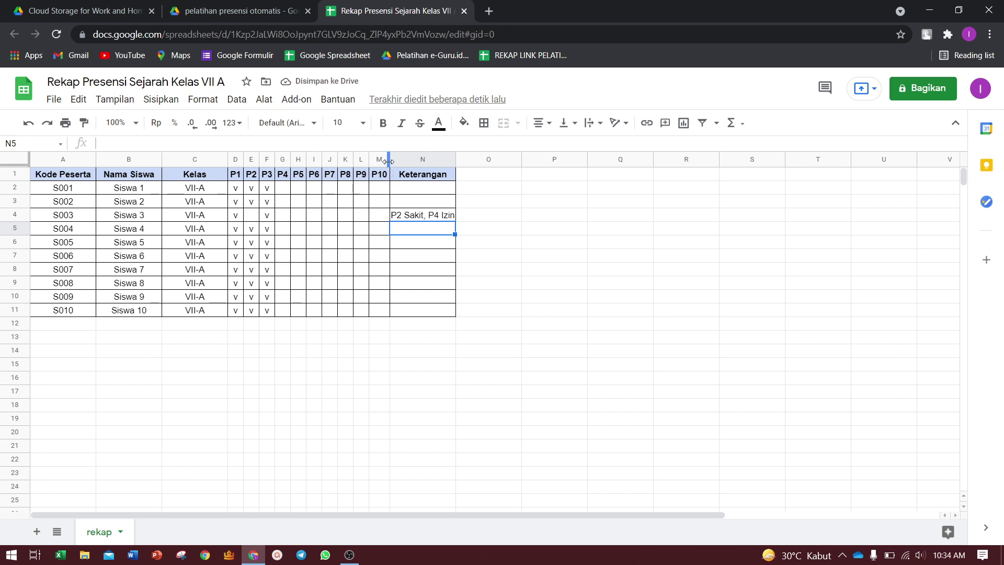
- Delete Siswa 3's note in N4 and erase all P1–P3 marks in D2:F11
click(410, 217)
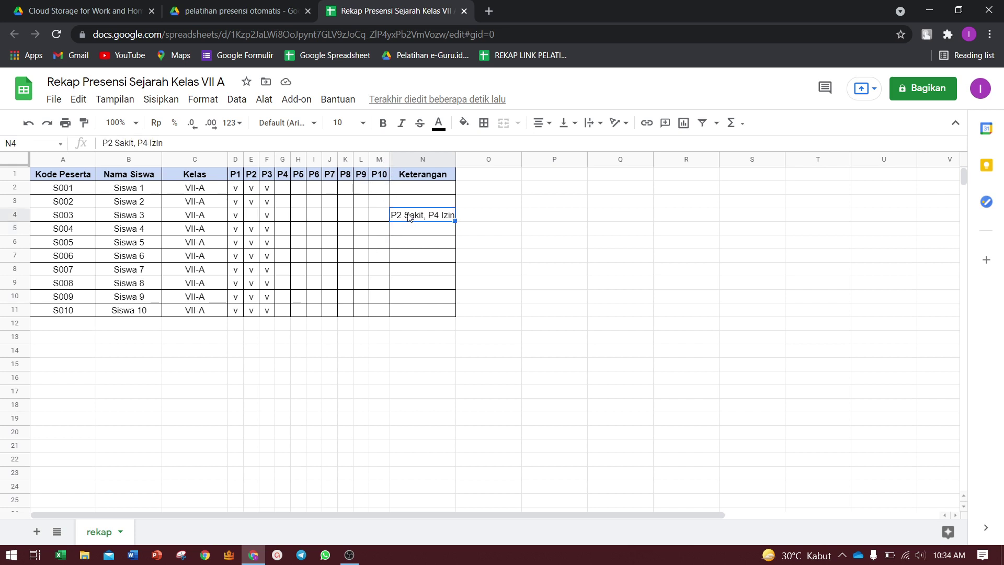
key(Delete)
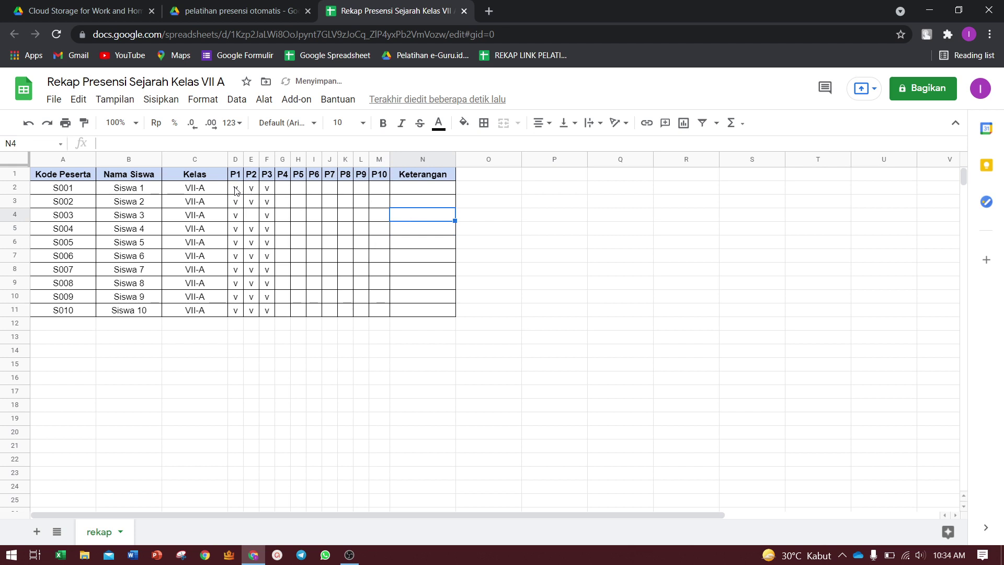
click(235, 190)
key(shift+Right)
key(shift+Right)
key(ctrl+shift+Down)
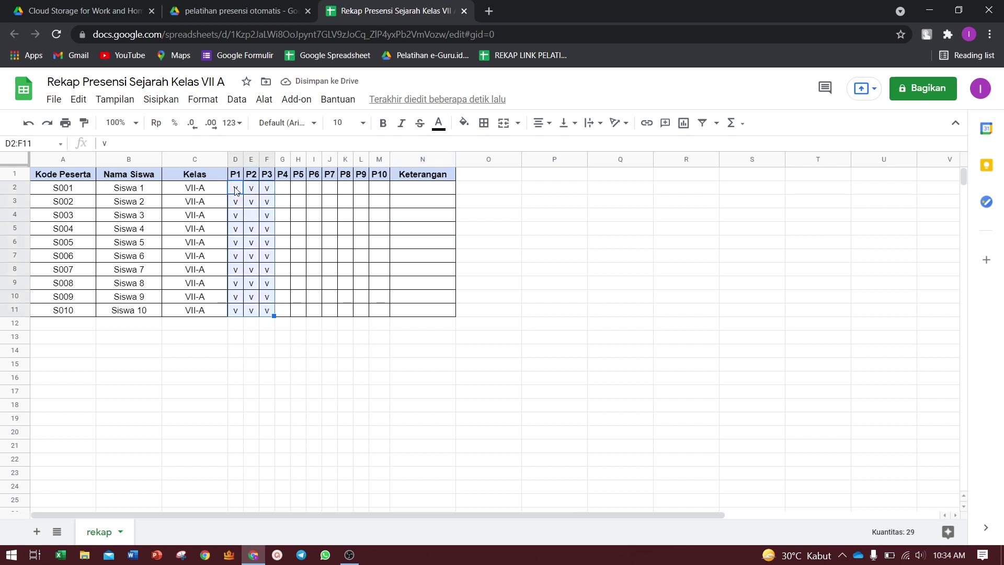
key(Delete)
click(368, 244)
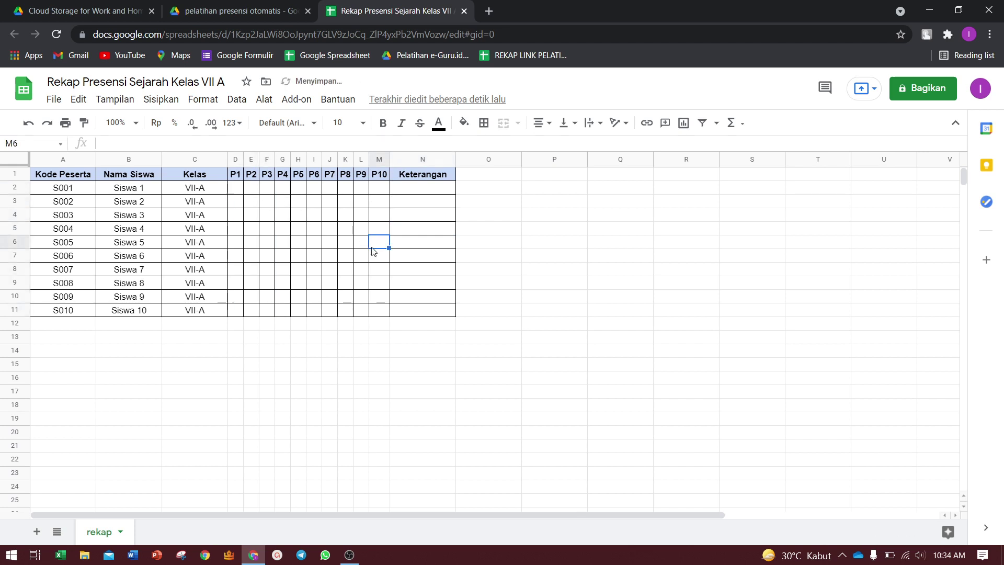
click(486, 312)
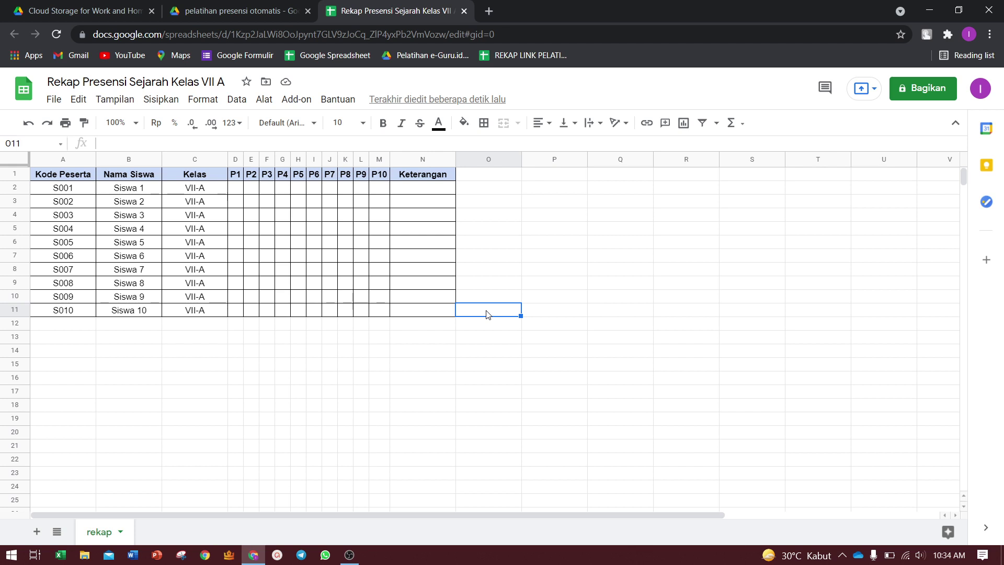
- Select empty cell O1, then bring OBS Studio to the front from the taskbar
click(485, 180)
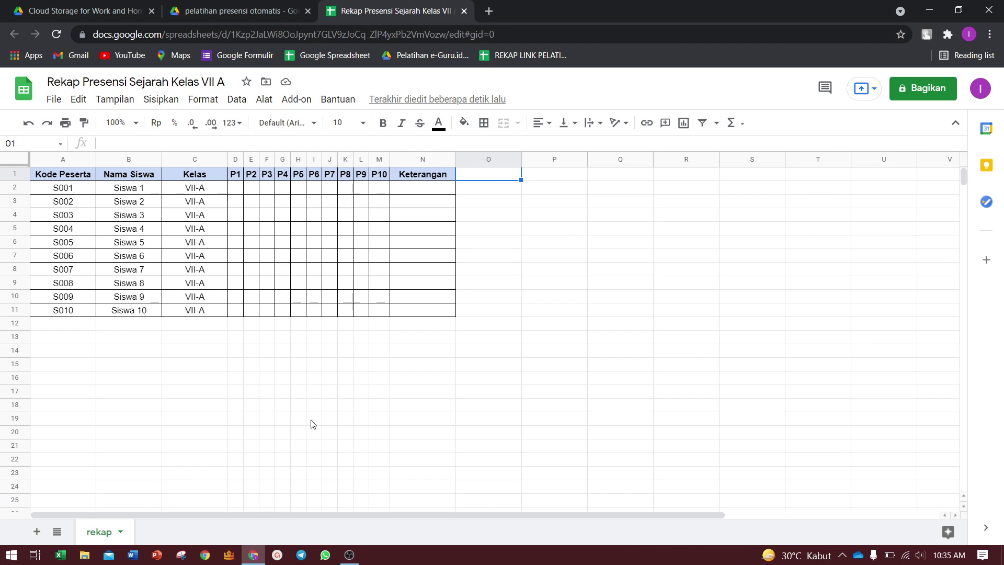
click(350, 555)
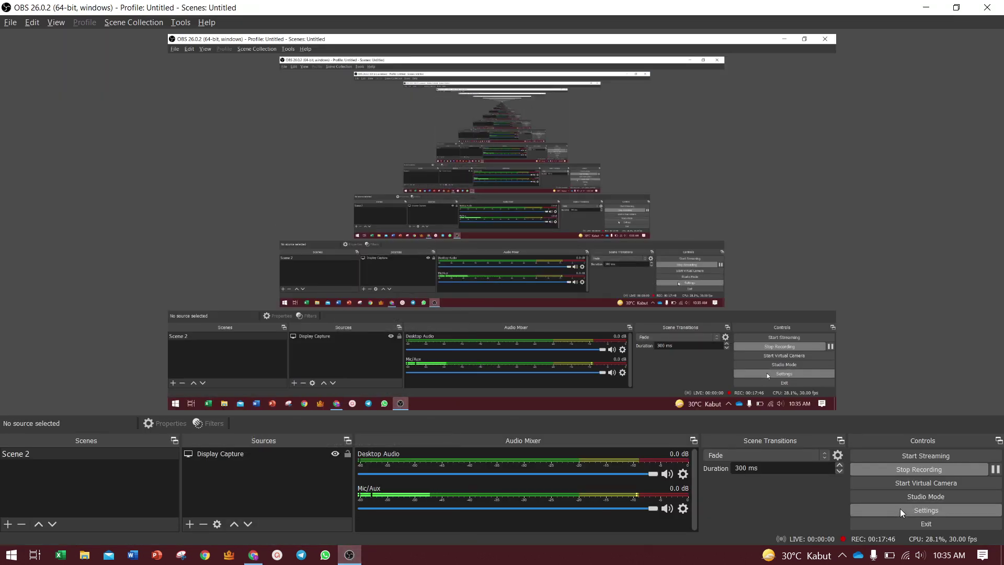